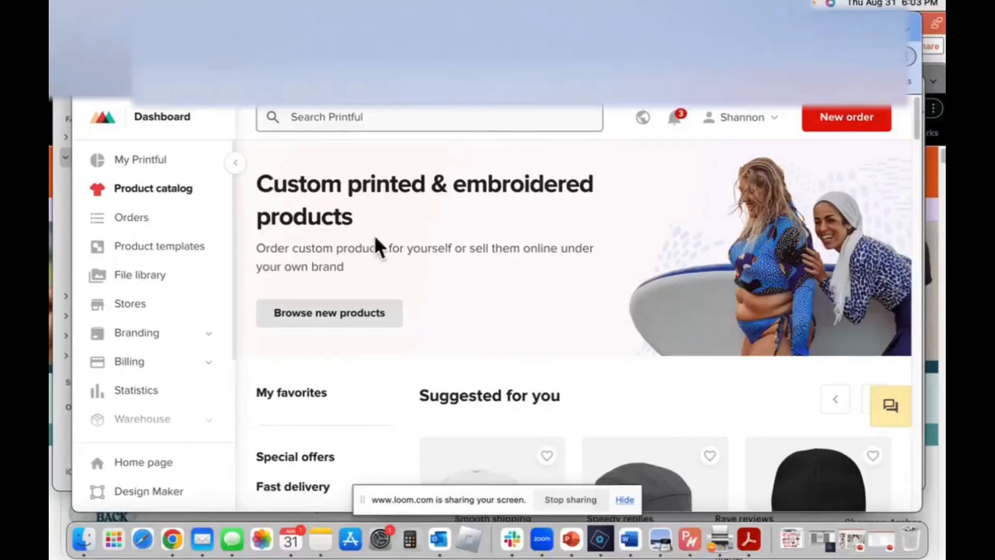
Open the My Printful overview and look through its suggested products, recent updates, sample orders and review sections
scroll(351, 240, "down", 4)
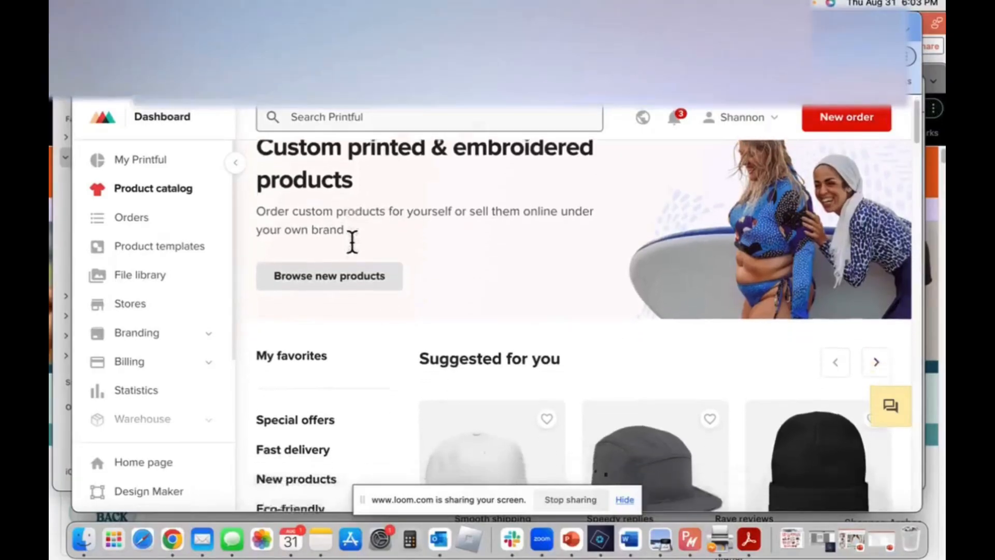
scroll(351, 240, "up", 4)
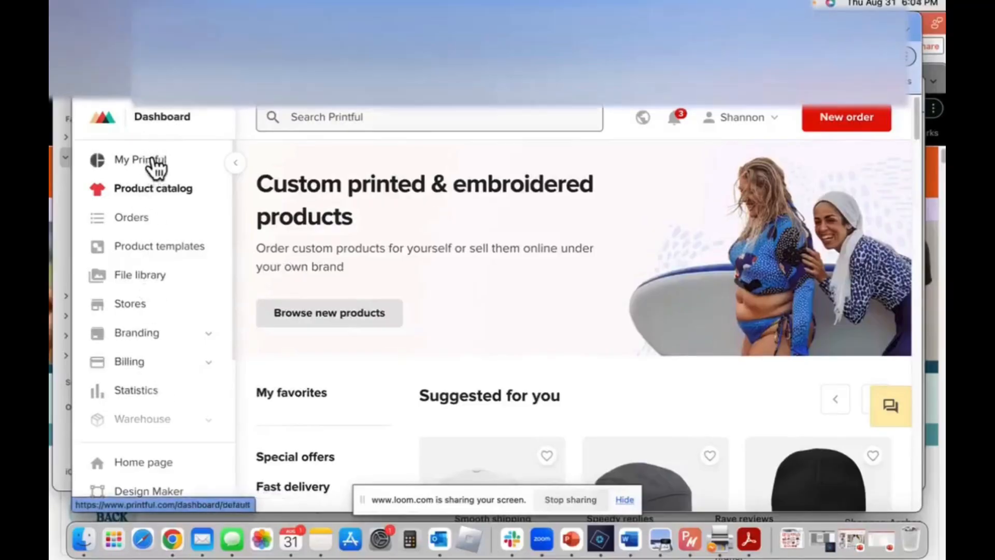
left_click(155, 165)
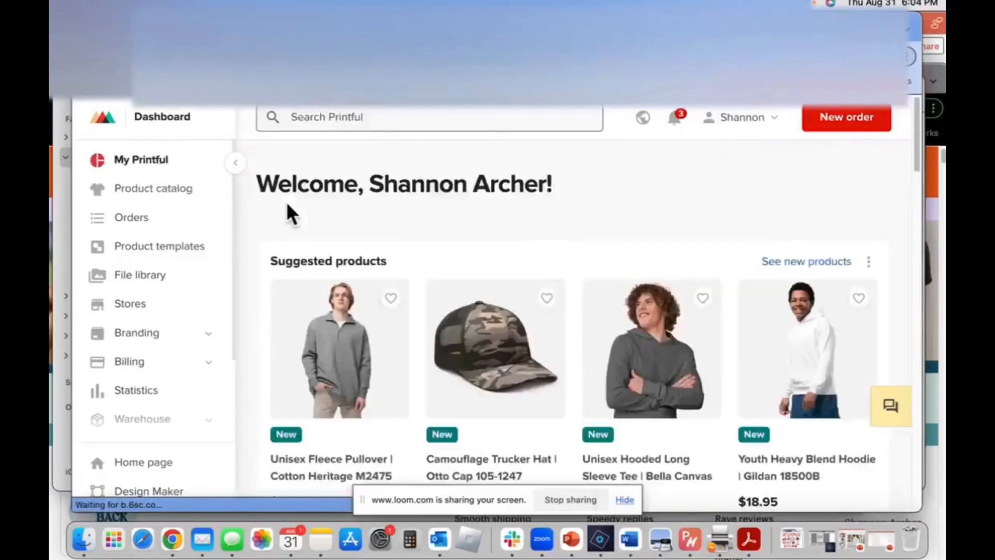
scroll(287, 204, "down", 10)
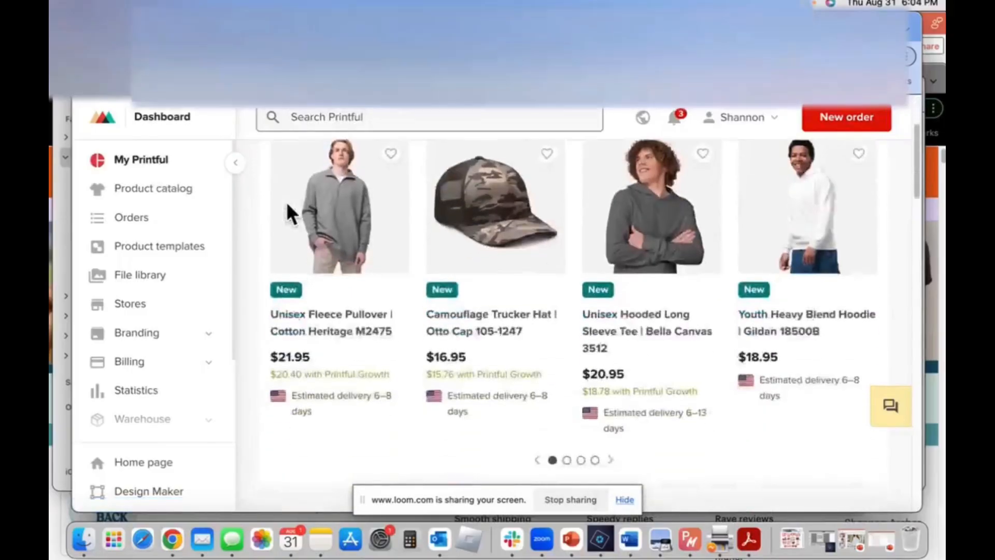
scroll(288, 214, "down", 10)
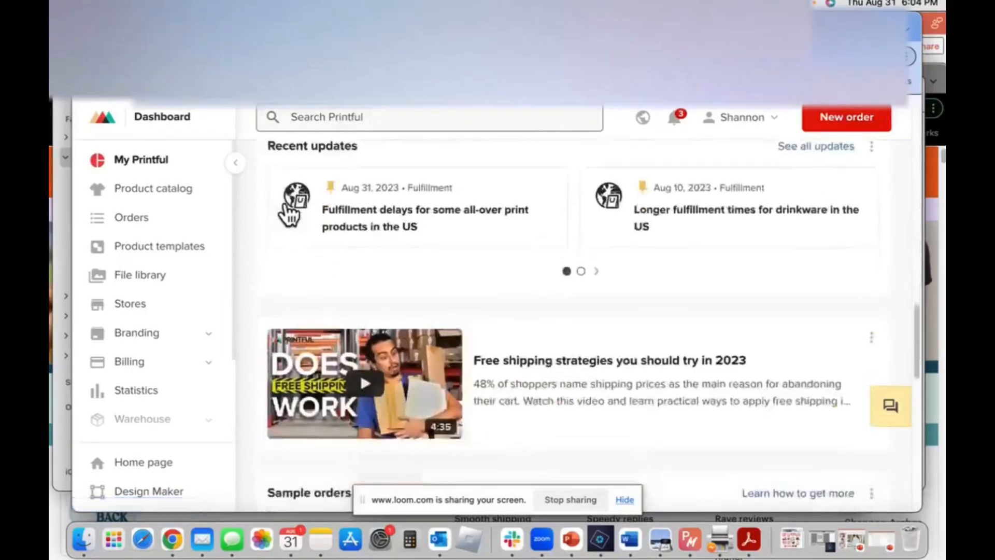
scroll(291, 222, "down", 1)
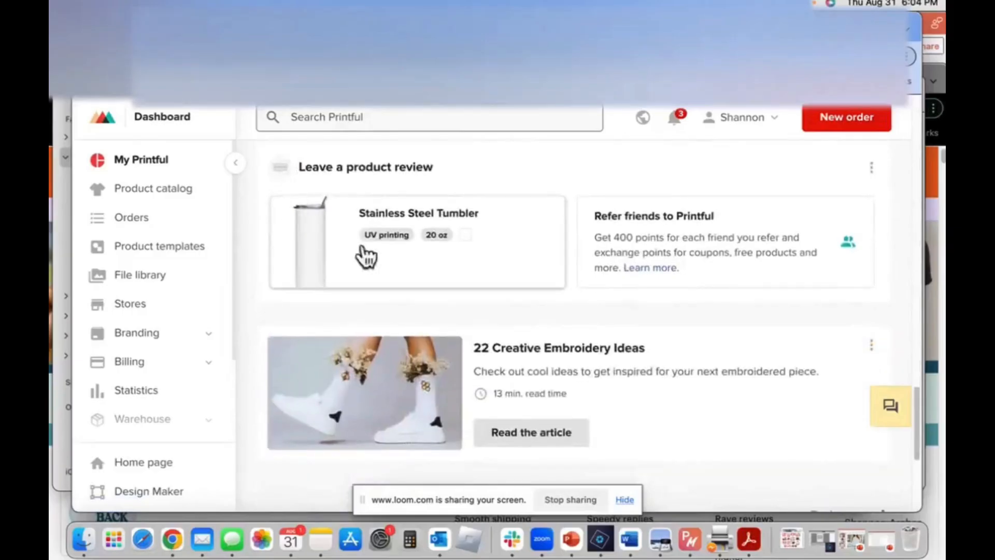
scroll(384, 290, "down", 3)
scroll(386, 293, "up", 15)
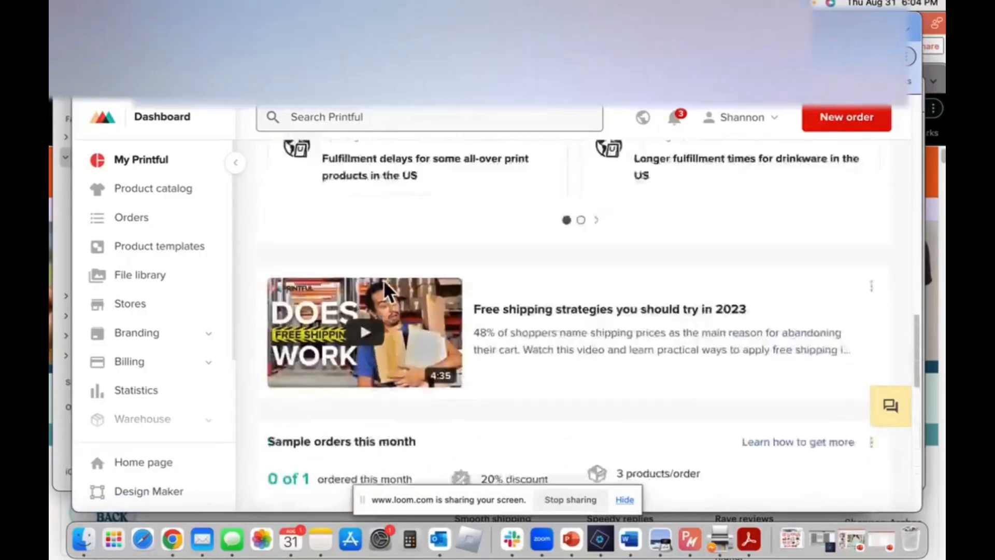
scroll(387, 292, "up", 3)
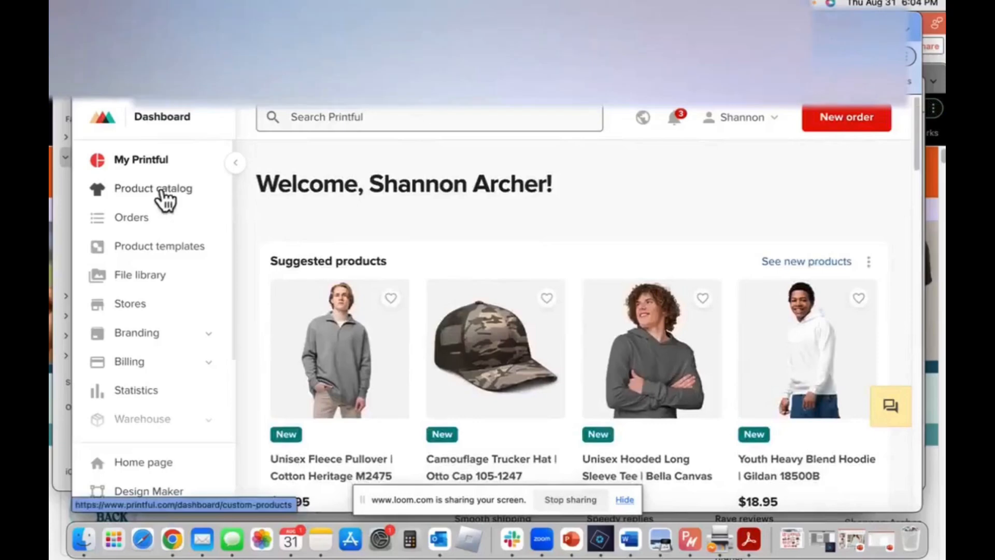
Open the Home & living category from the product catalog
left_click(163, 196)
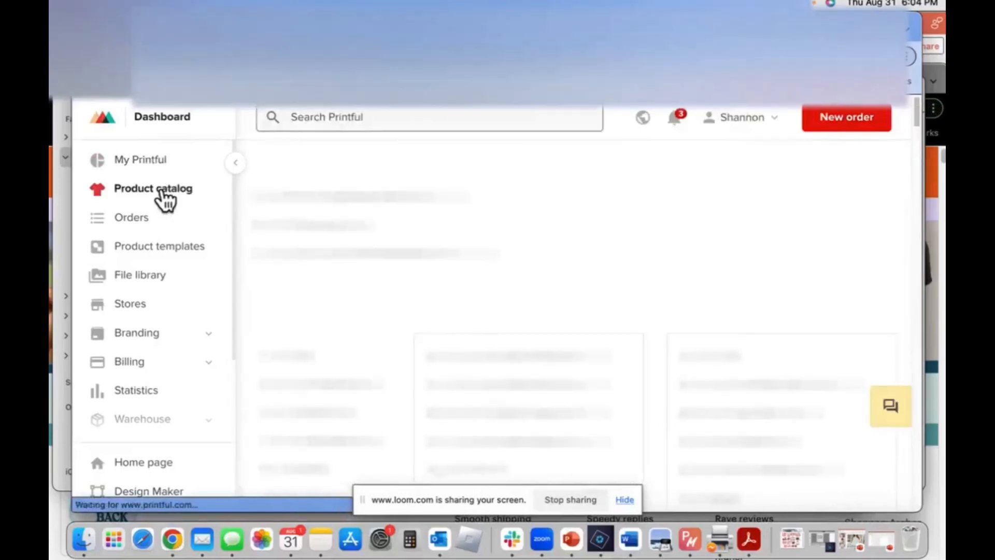
scroll(421, 293, "down", 5)
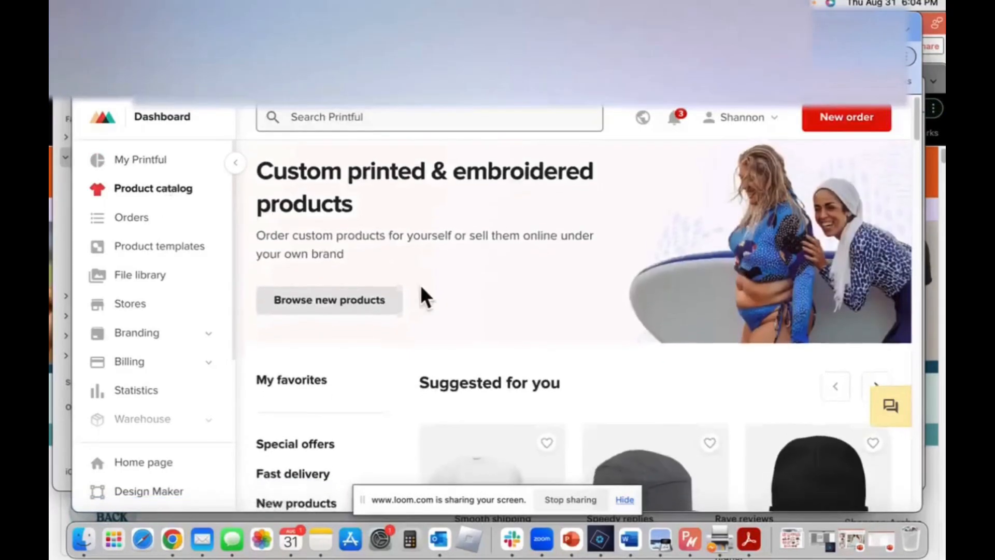
scroll(453, 446, "down", 3)
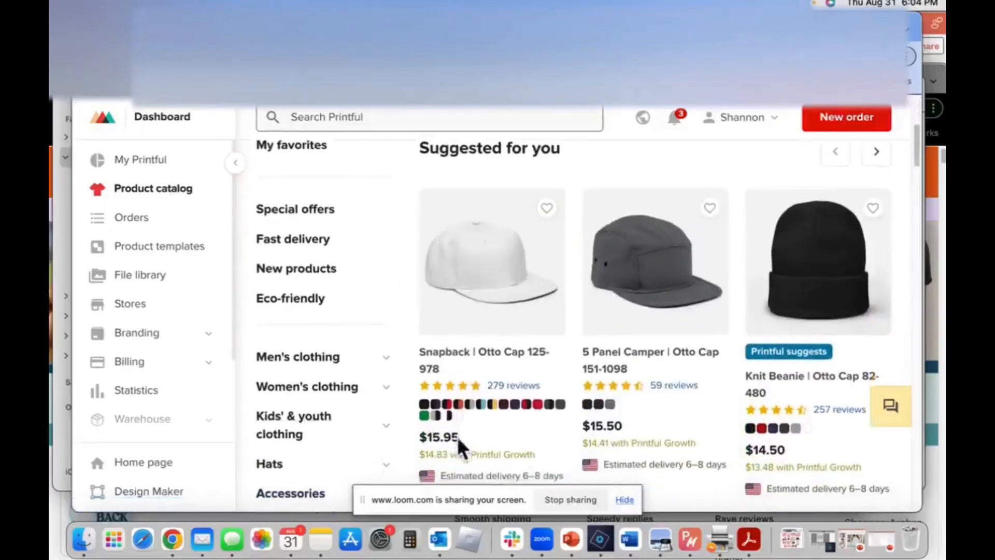
scroll(457, 436, "down", 10)
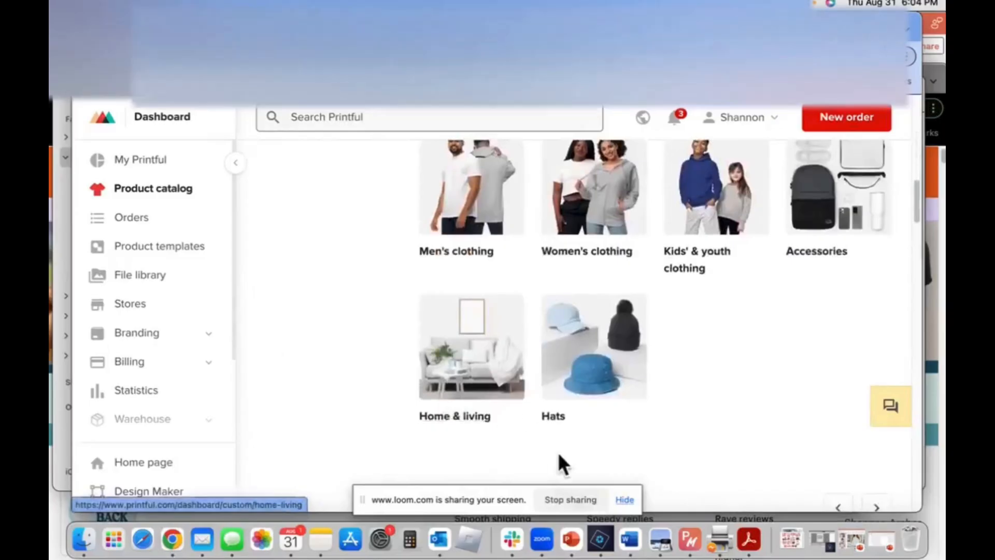
left_click(459, 386)
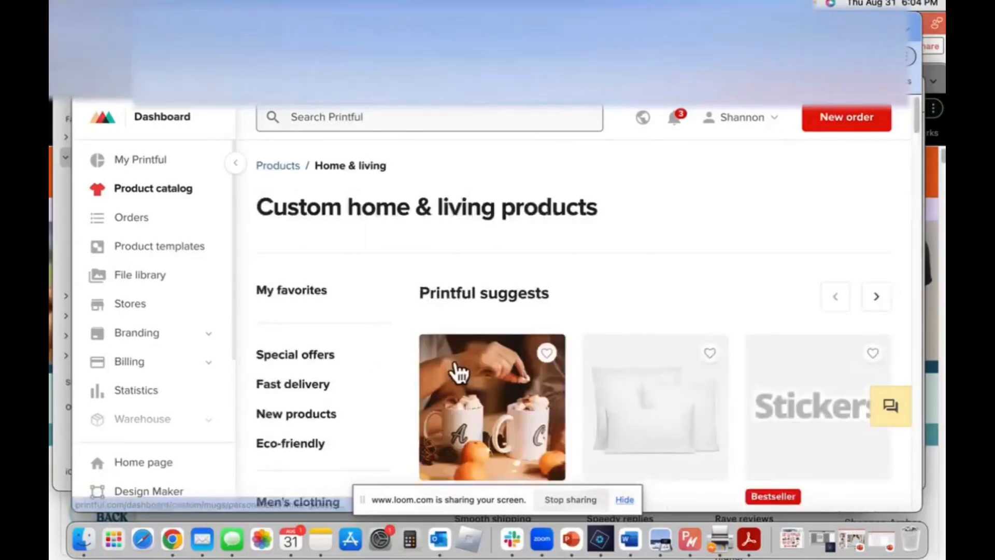
Browse the home and living products and open the Wall art category
scroll(459, 372, "down", 2)
scroll(459, 372, "down", 5)
scroll(411, 388, "up", 6)
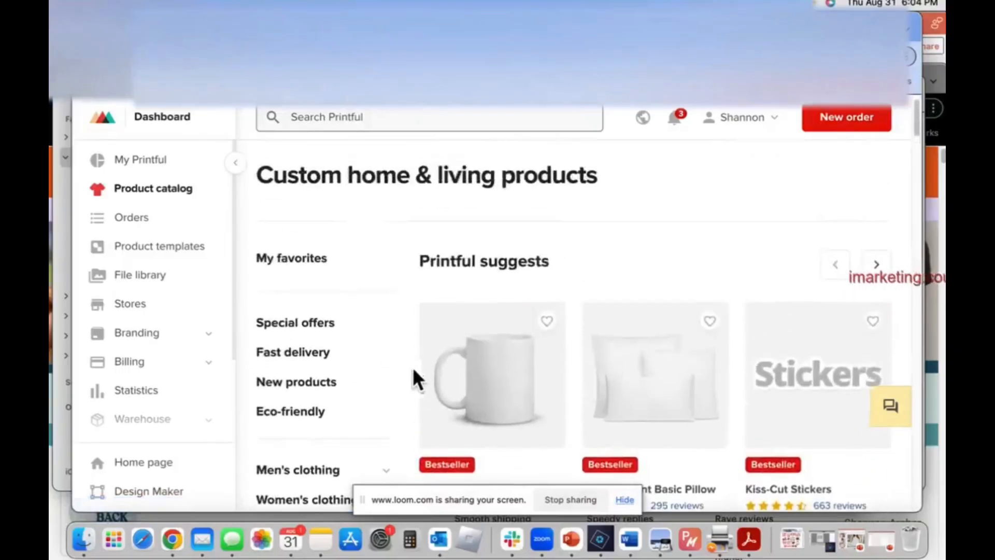
scroll(514, 401, "down", 10)
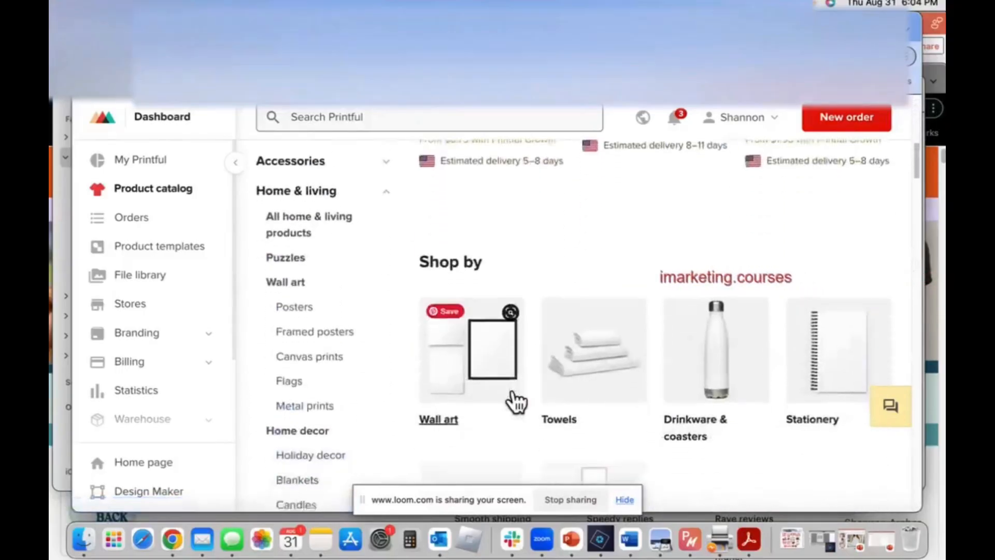
left_click(480, 295)
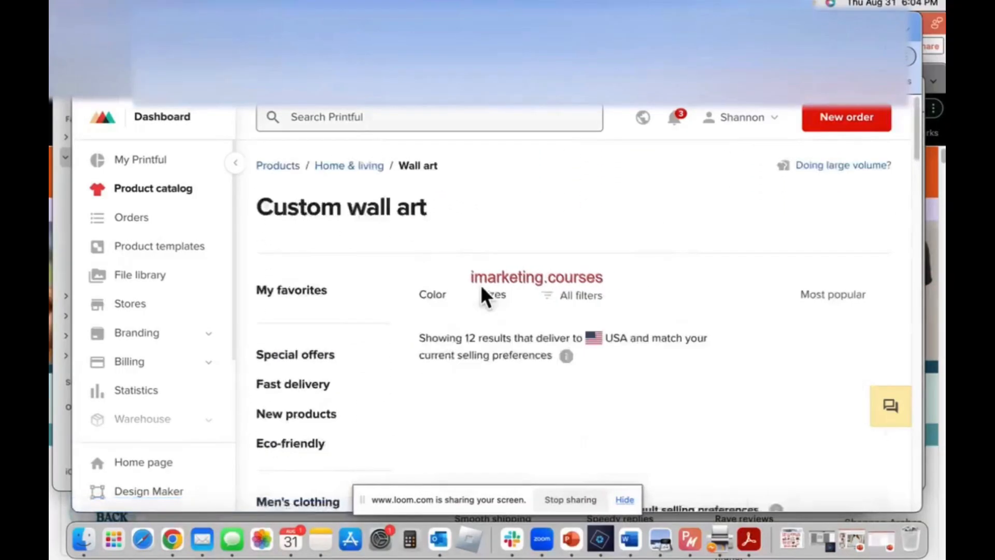
Look through the wall art listings and open the Premium Luster Photo Paper Framed Poster (in)
scroll(481, 290, "down", 11)
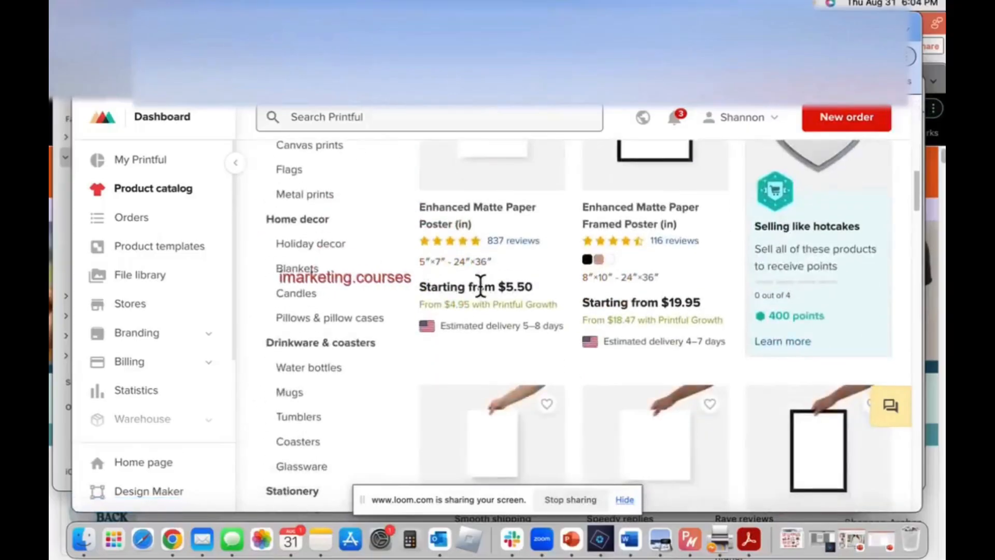
scroll(481, 286, "down", 5)
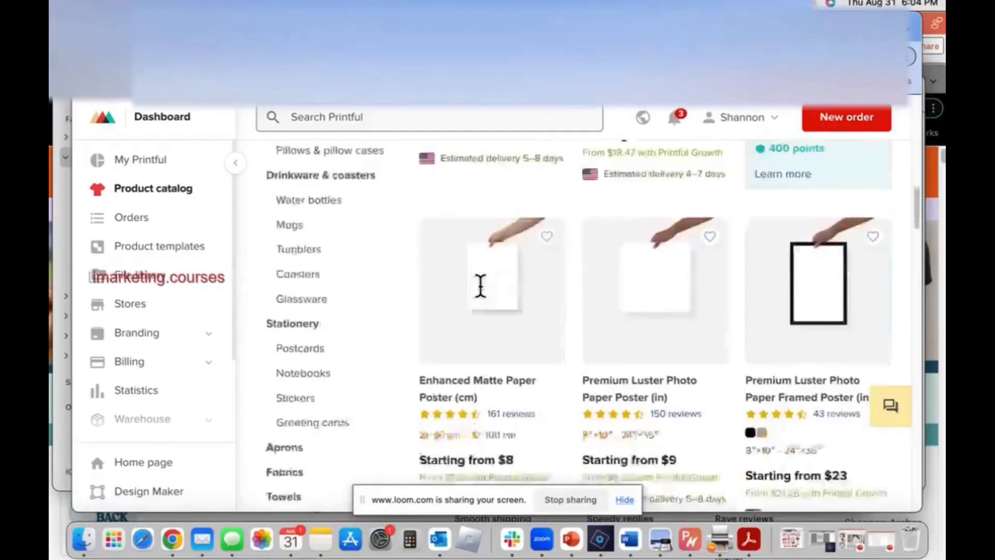
scroll(480, 285, "down", 1)
scroll(480, 284, "up", 3)
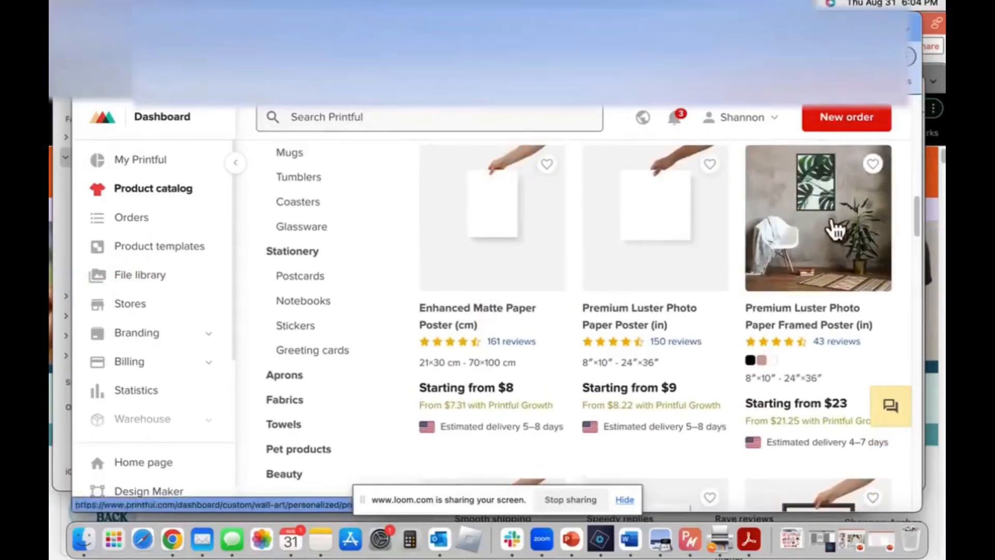
left_click(834, 229)
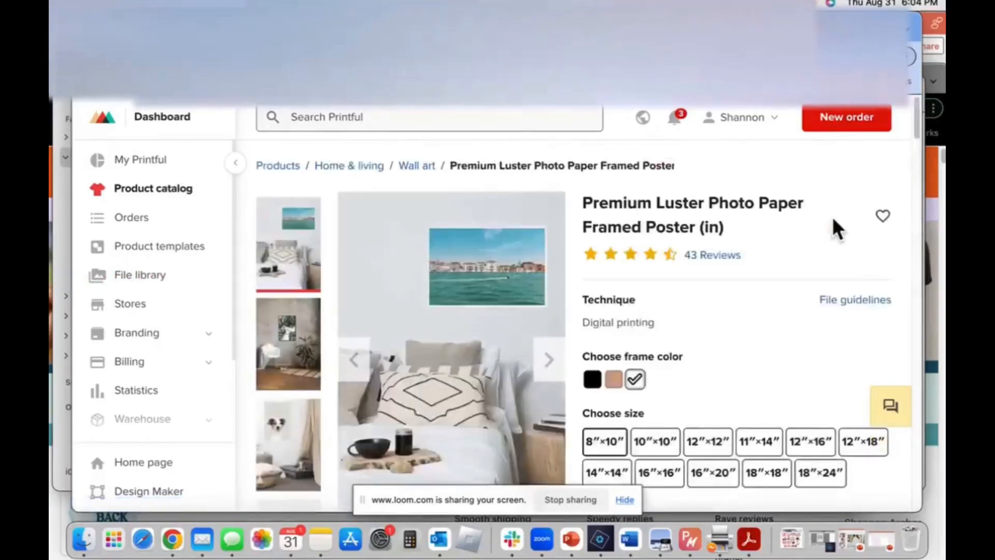
Go through the framed poster's size options from 10″×10″ to 12″×18″, ending on 8″×10″
scroll(769, 338, "down", 5)
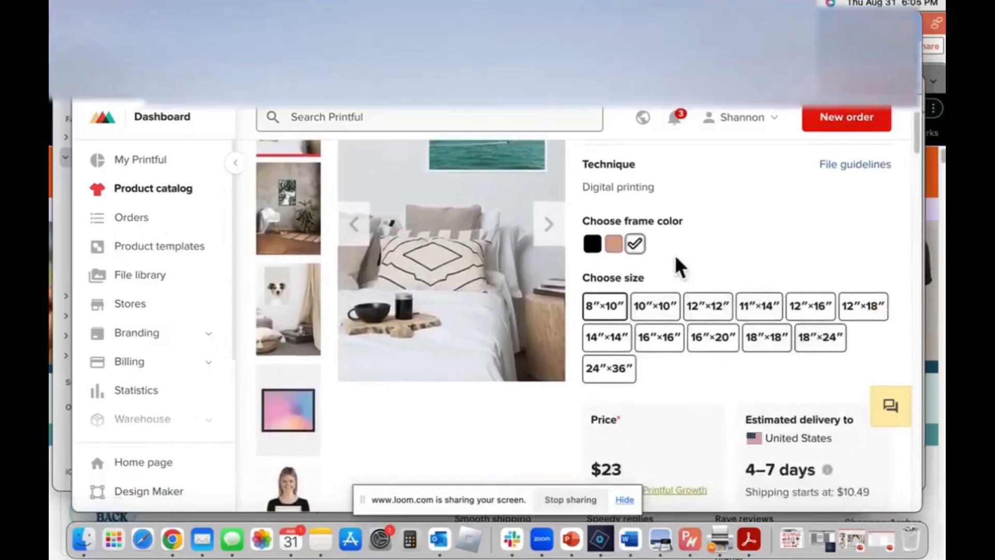
left_click(654, 308)
left_click(706, 312)
left_click(751, 314)
left_click(803, 313)
left_click(857, 311)
left_click(605, 313)
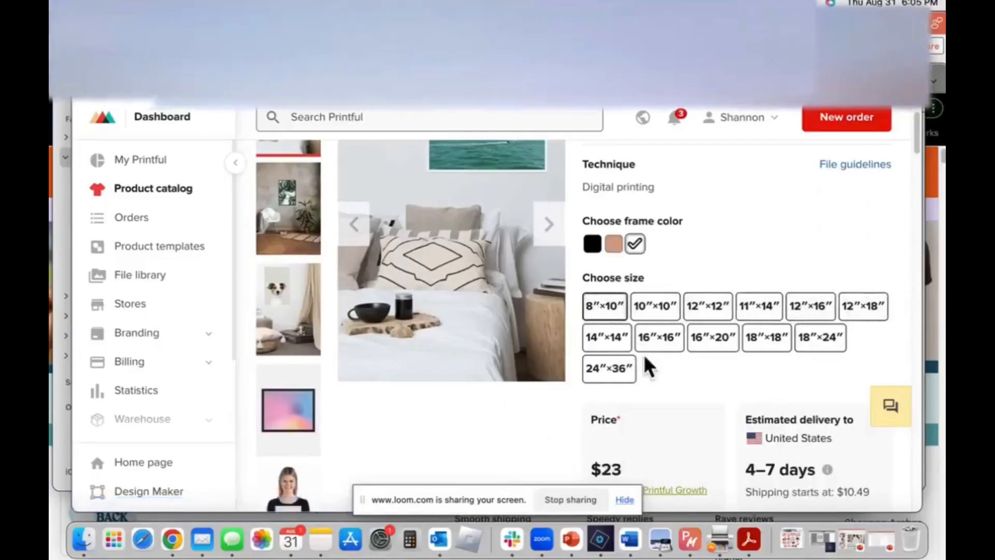
Create a product template for the framed poster and start designing past the multi-product introduction
scroll(647, 365, "down", 5)
scroll(645, 366, "down", 2)
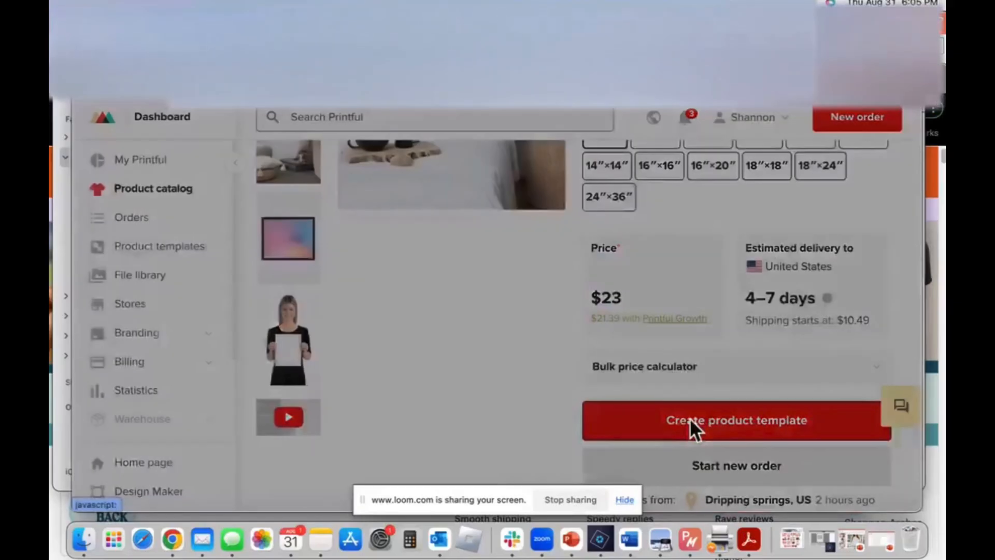
left_click(691, 423)
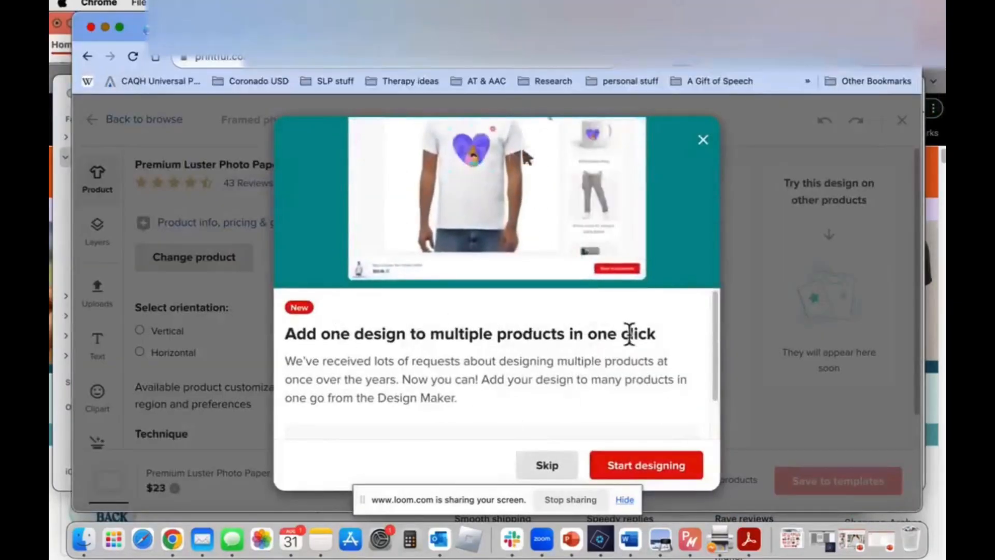
left_click(629, 466)
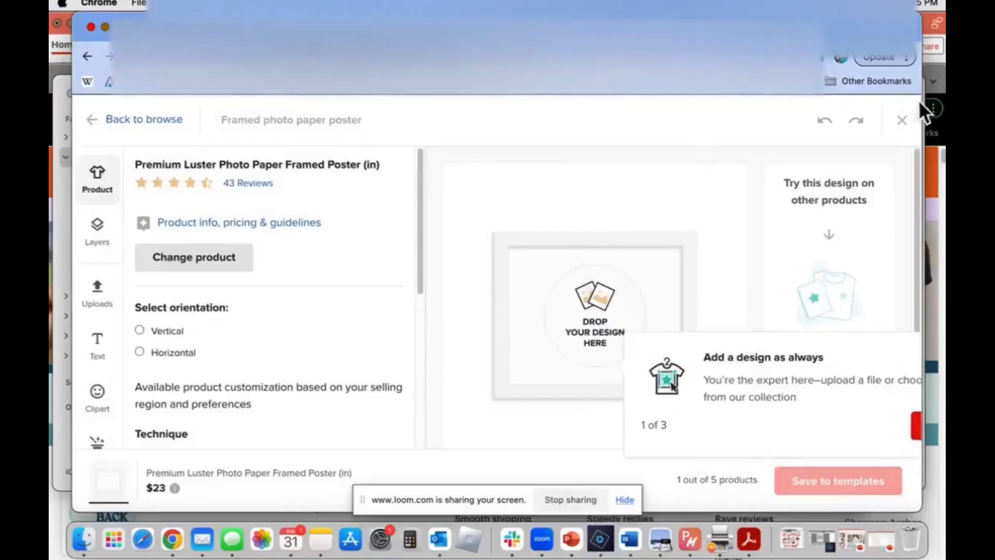
Widen the browser window on both sides and dismiss the tip about adding a design
left_click_drag(925, 104, 944, 104)
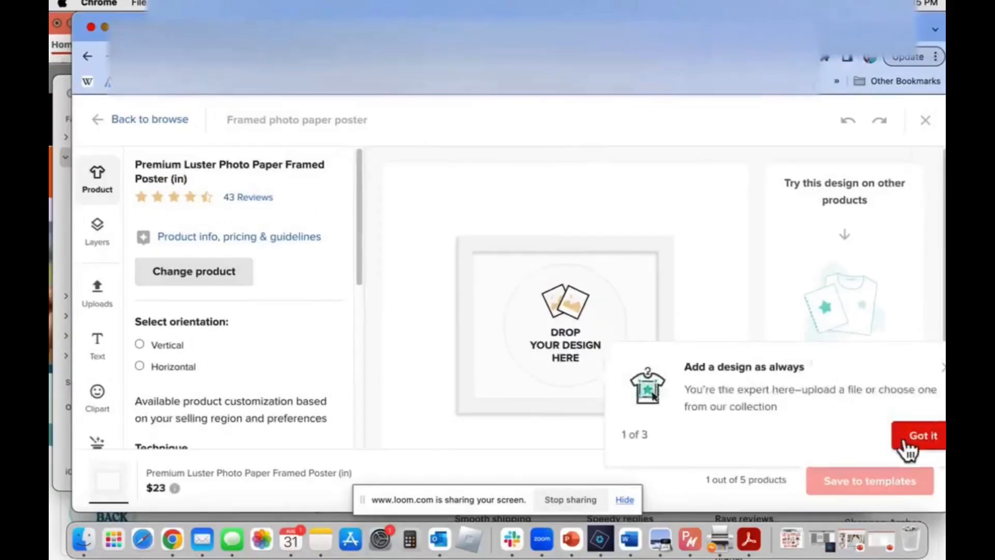
left_click(908, 445)
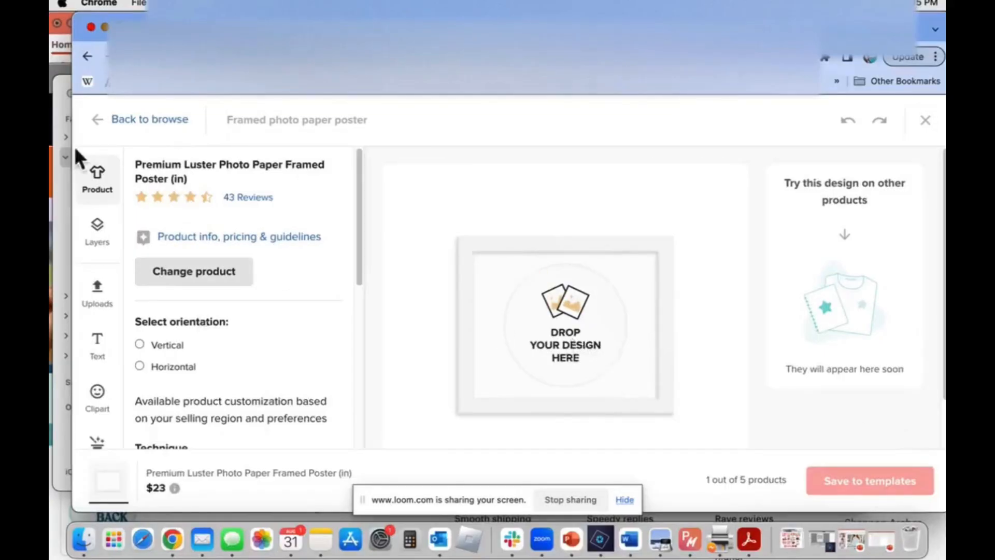
left_click_drag(72, 158, 50, 158)
Place 18-by-16-Core-for-Mouse-pad.png from the file library on the poster and dismiss the tip about choosing more products
left_click(569, 343)
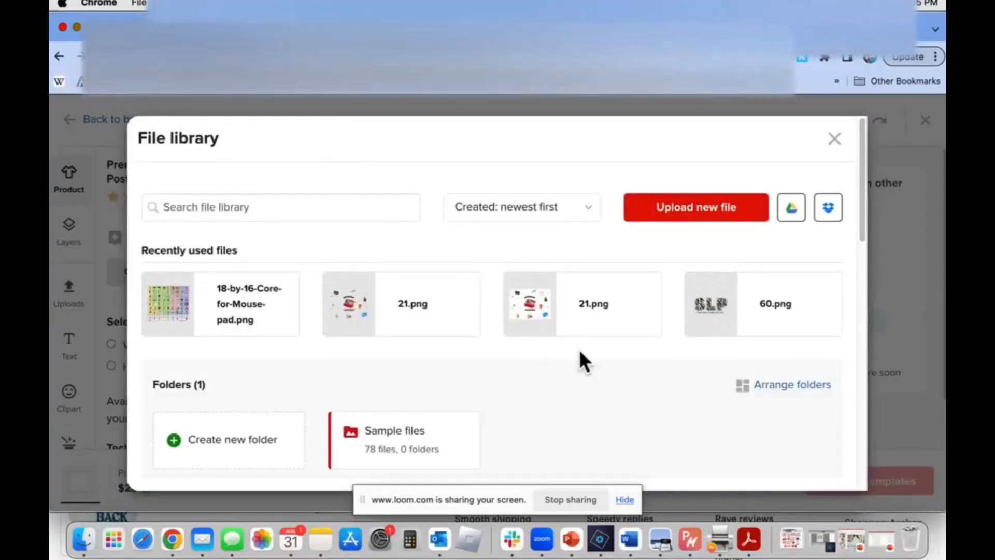
mouse_move(581, 312)
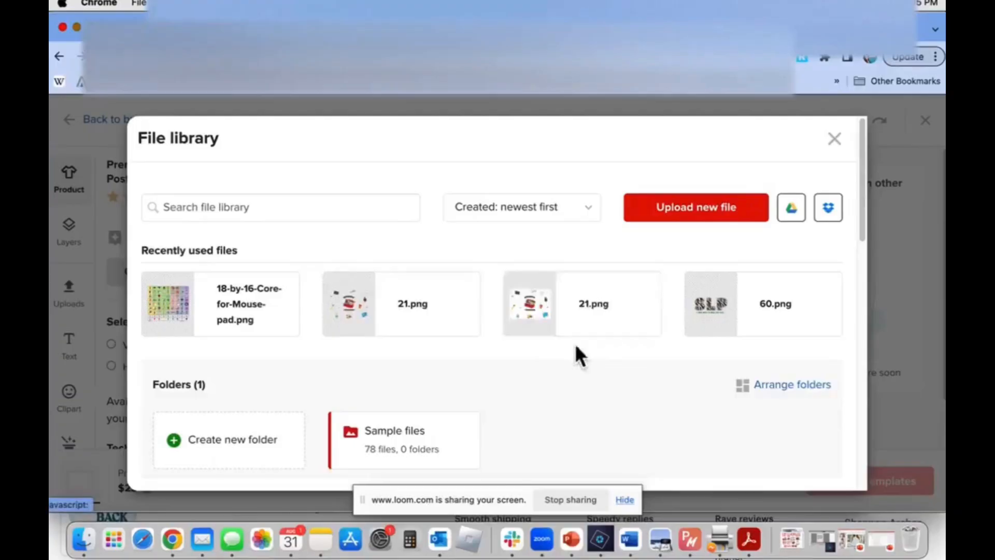
left_click(218, 310)
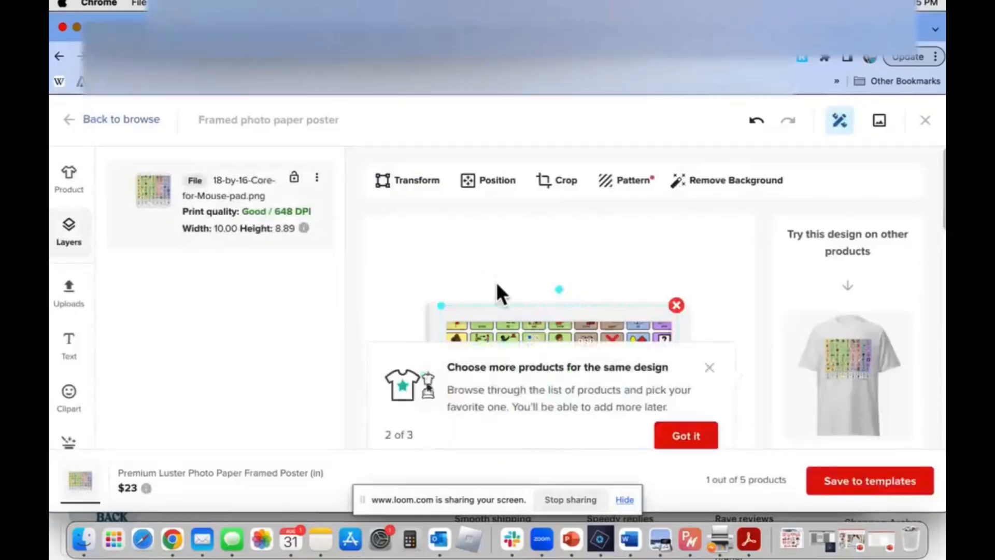
scroll(495, 281, "down", 1)
scroll(495, 282, "down", 4)
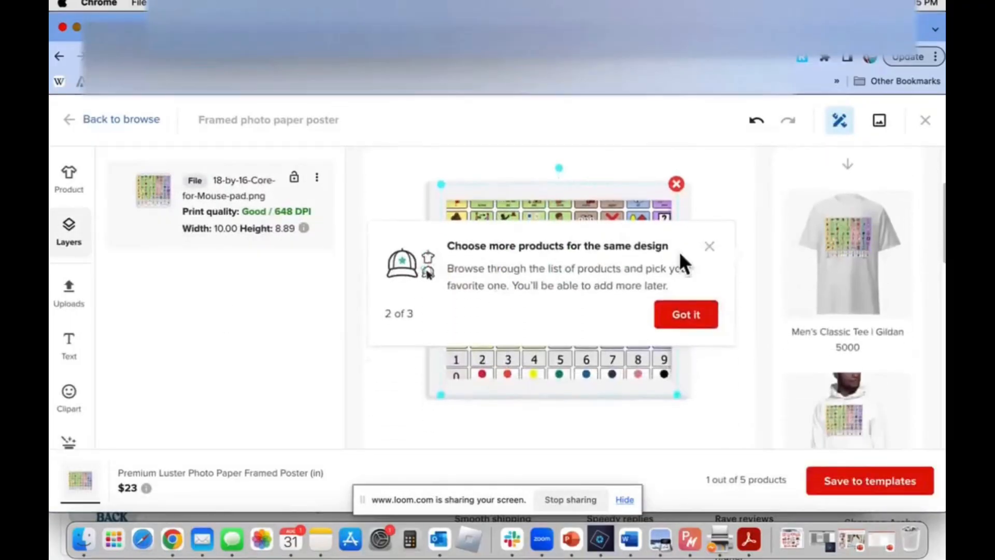
left_click(685, 315)
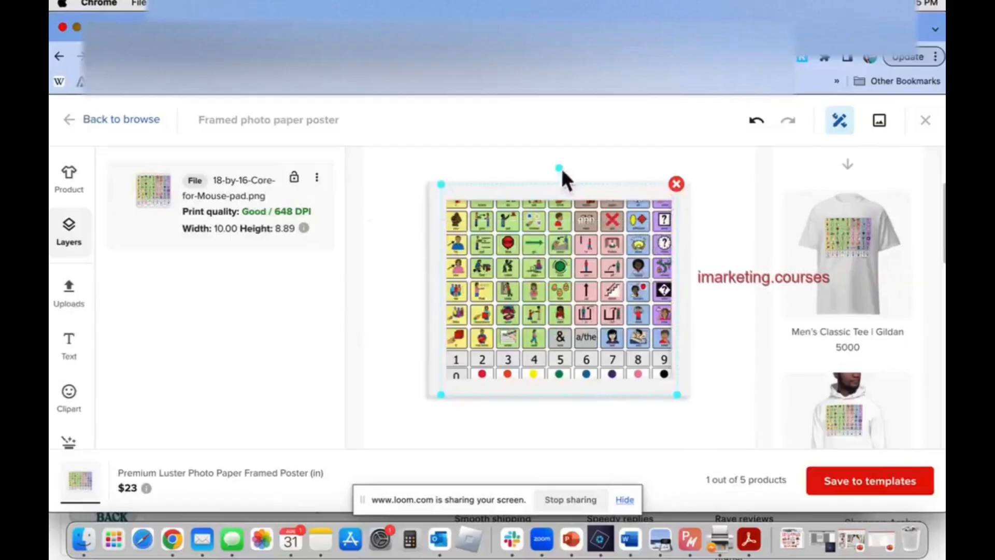
Resize the core board image to about 8.77 × 7.82 in so that it fits inside the poster frame
left_click_drag(439, 183, 479, 210)
left_click_drag(568, 275, 609, 294)
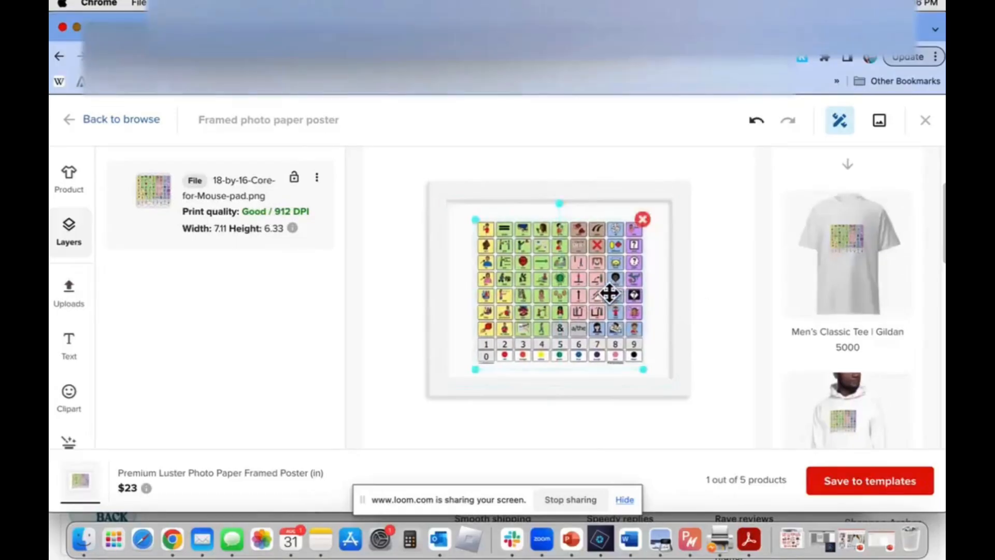
left_click_drag(471, 214, 435, 217)
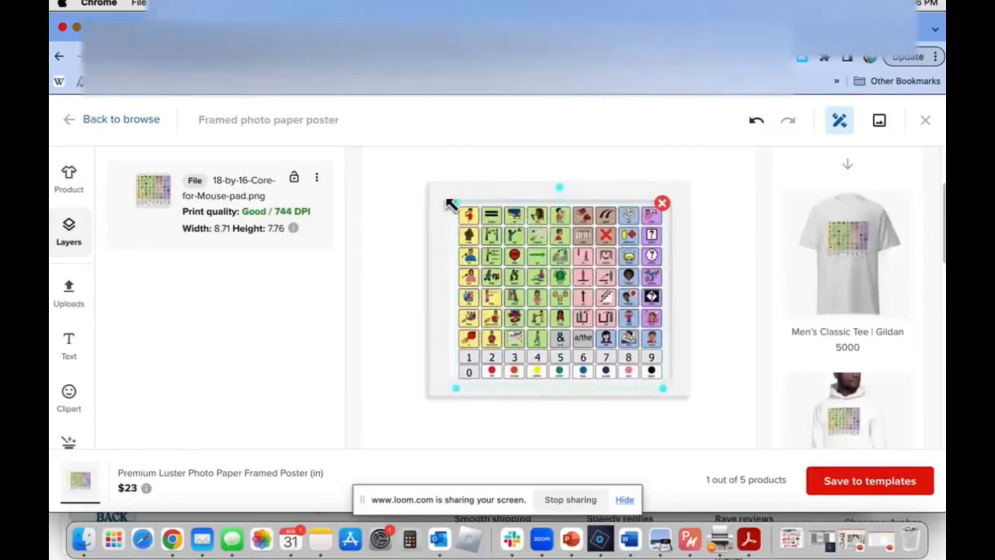
left_click_drag(532, 228, 434, 217)
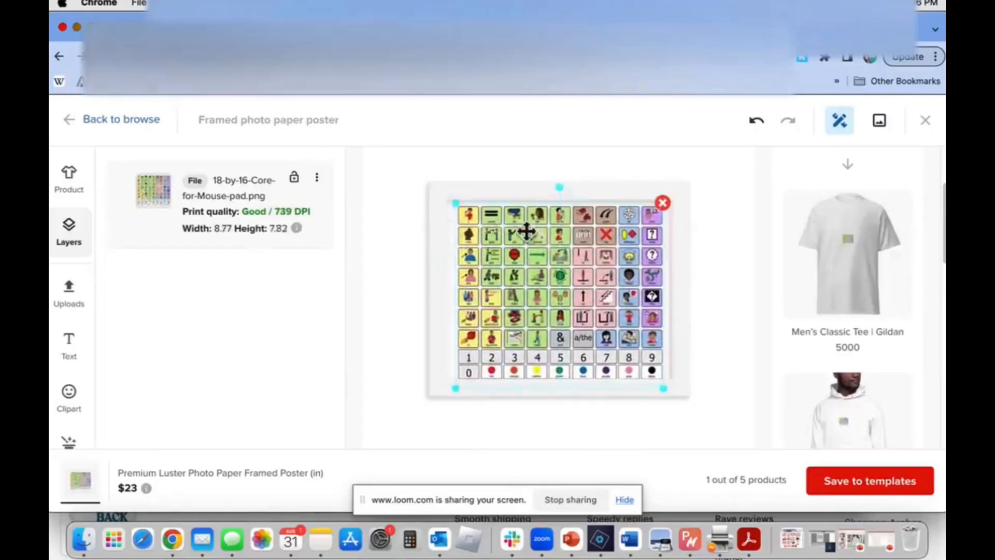
Reposition the core board image upward within the poster frame and save the framed photo paper poster to the product templates
left_click_drag(550, 249, 549, 249)
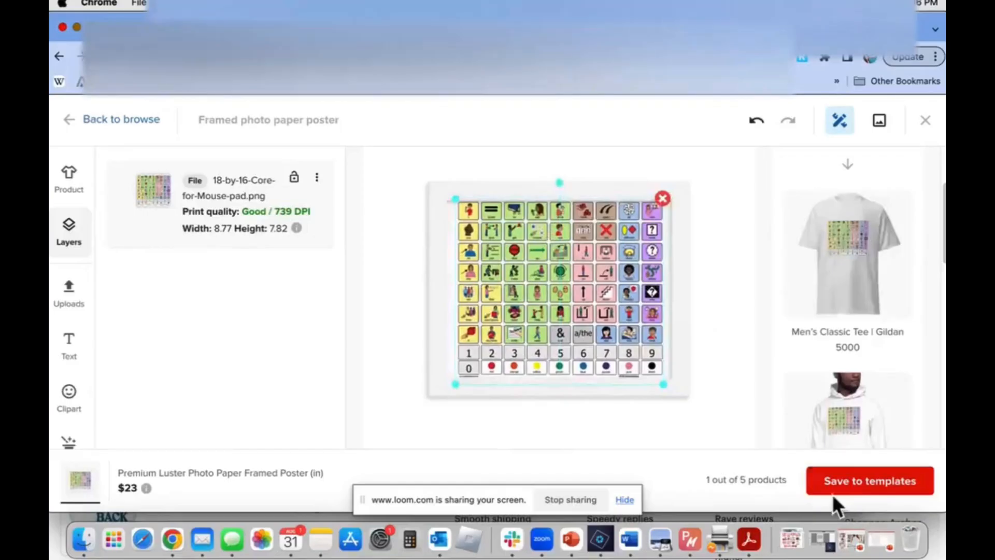
scroll(857, 384, "down", 10)
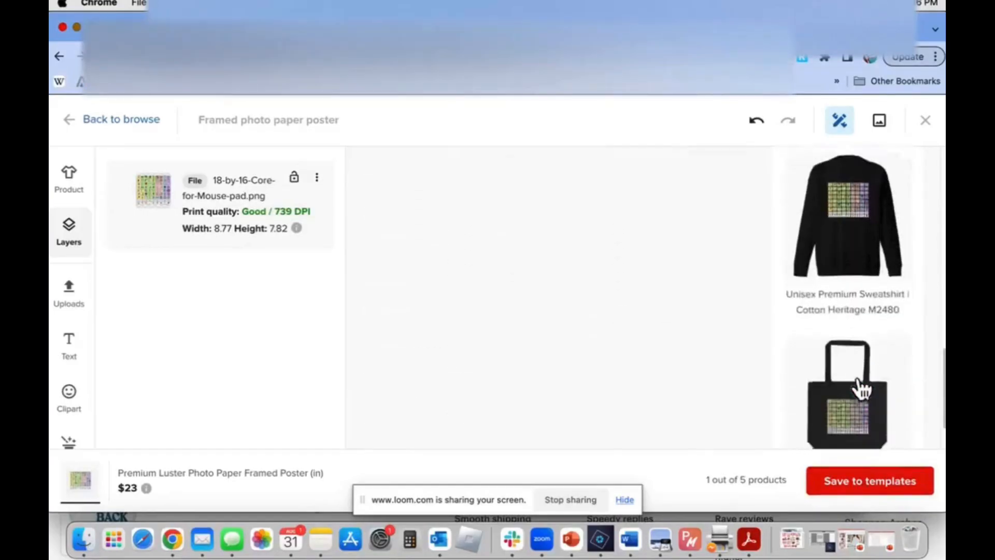
scroll(859, 386, "up", 10)
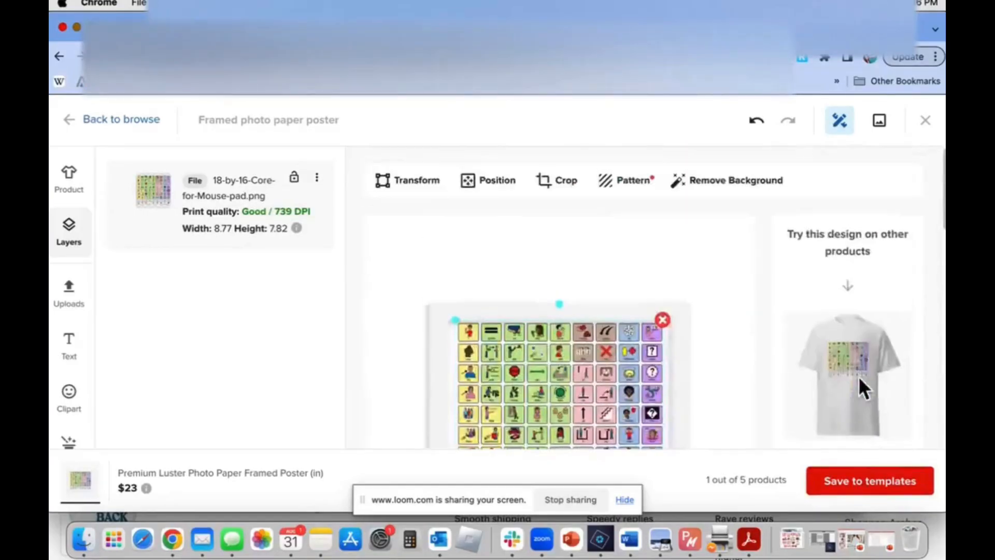
scroll(860, 386, "down", 3)
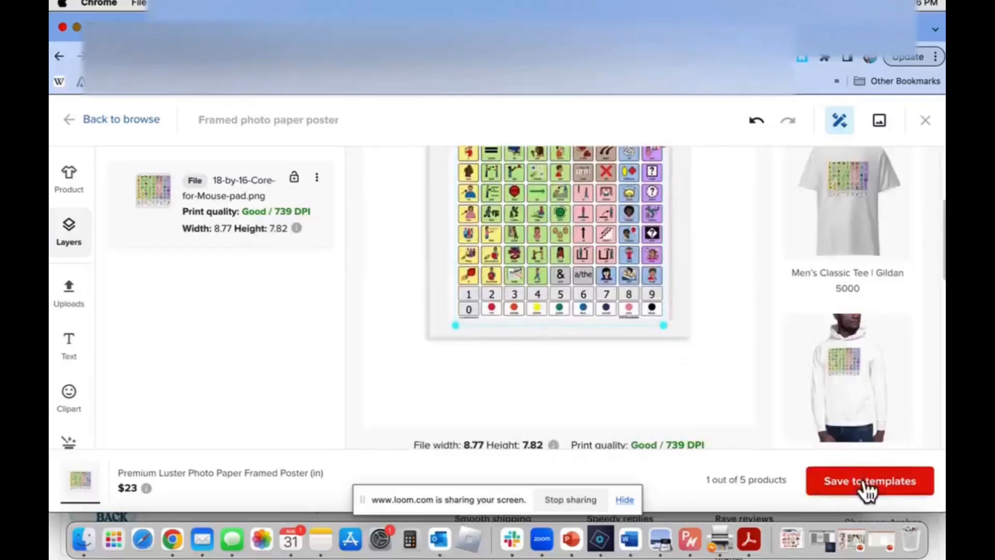
left_click(870, 487)
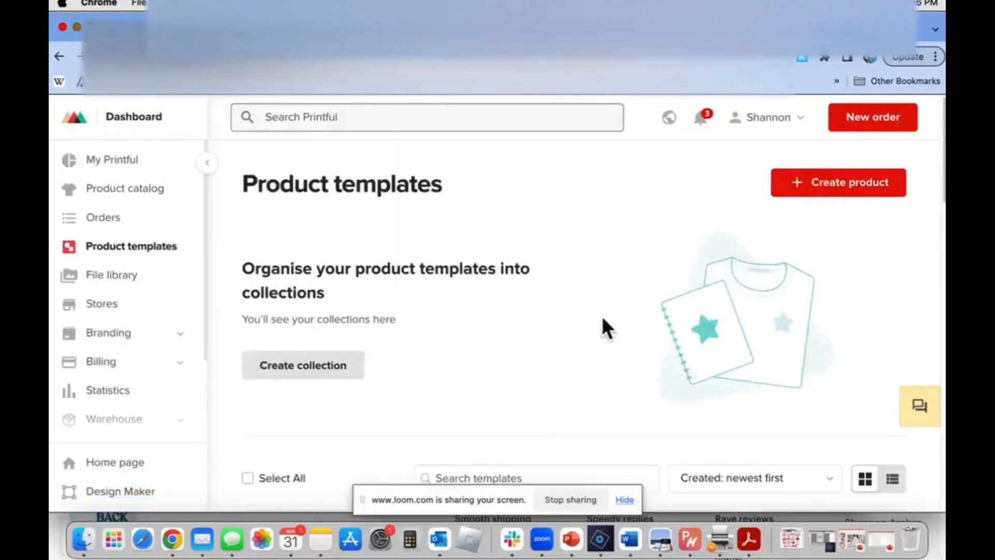
Open the Throw Blanket product template for editing and delete its Blooming pattern 74 layer
scroll(603, 318, "down", 4)
scroll(601, 315, "down", 3)
mouse_move(803, 300)
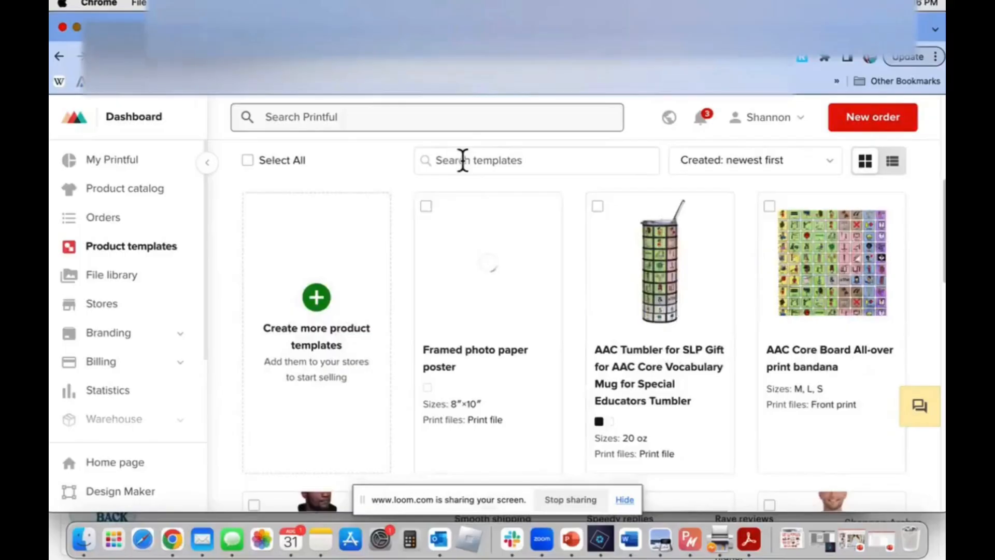
mouse_move(482, 430)
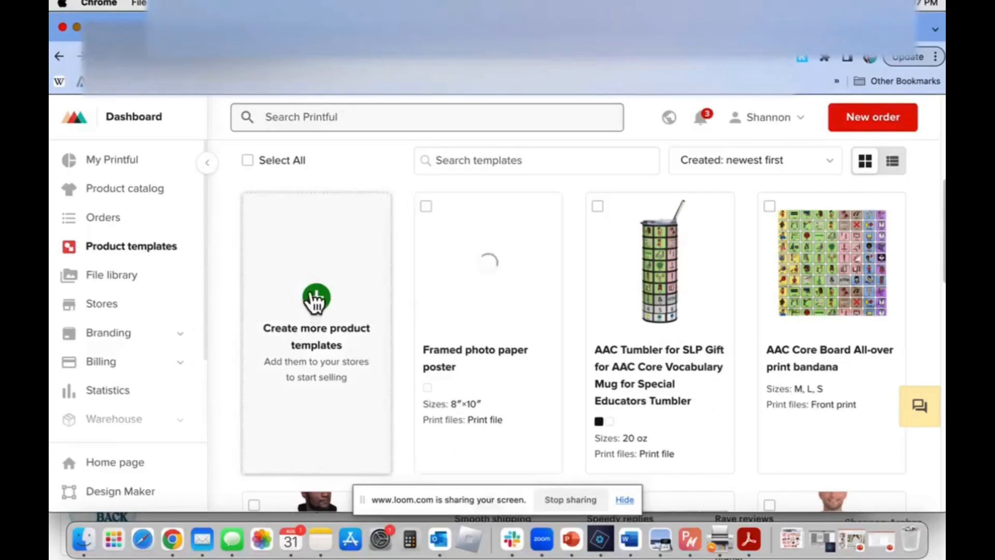
mouse_move(479, 342)
scroll(479, 343, "down", 6)
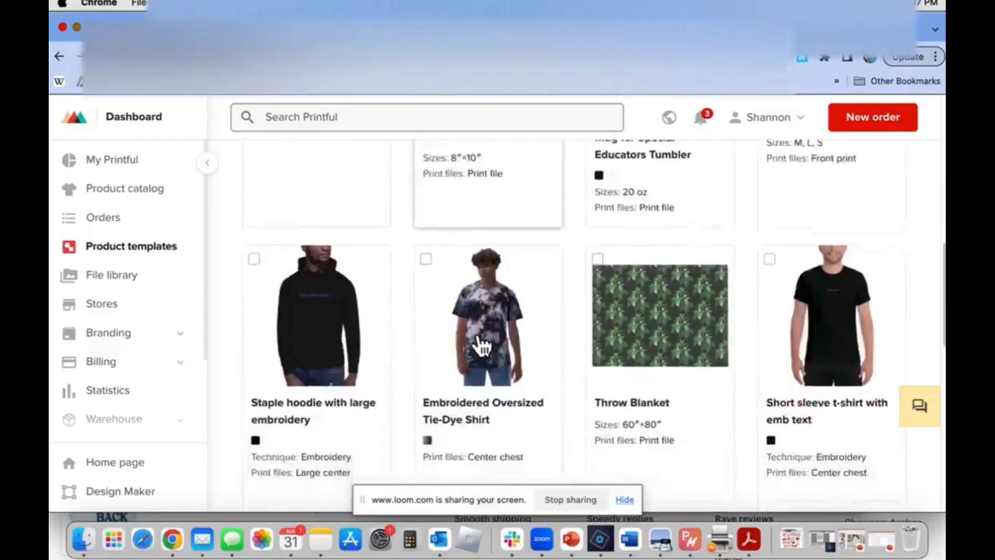
mouse_move(681, 280)
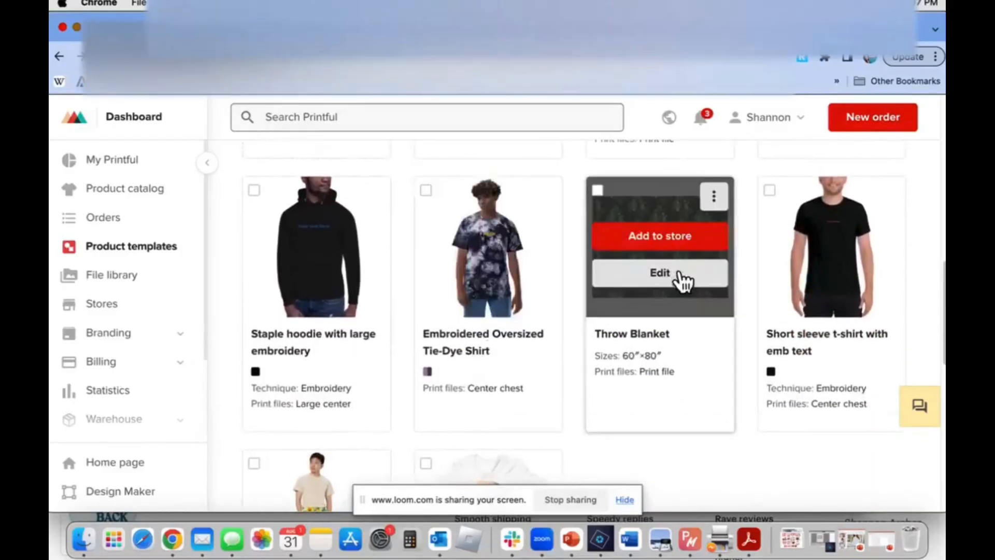
left_click(656, 273)
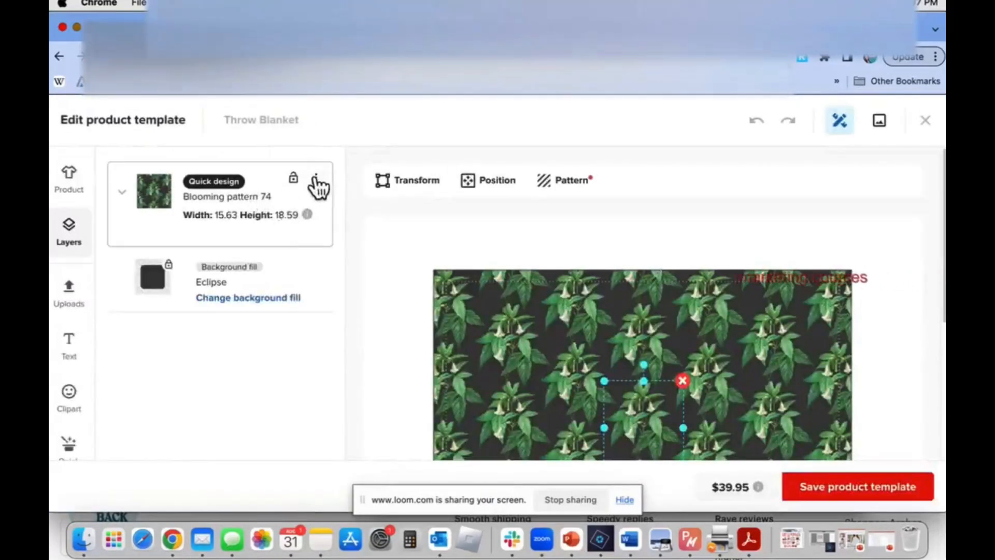
left_click(316, 178)
left_click(236, 209)
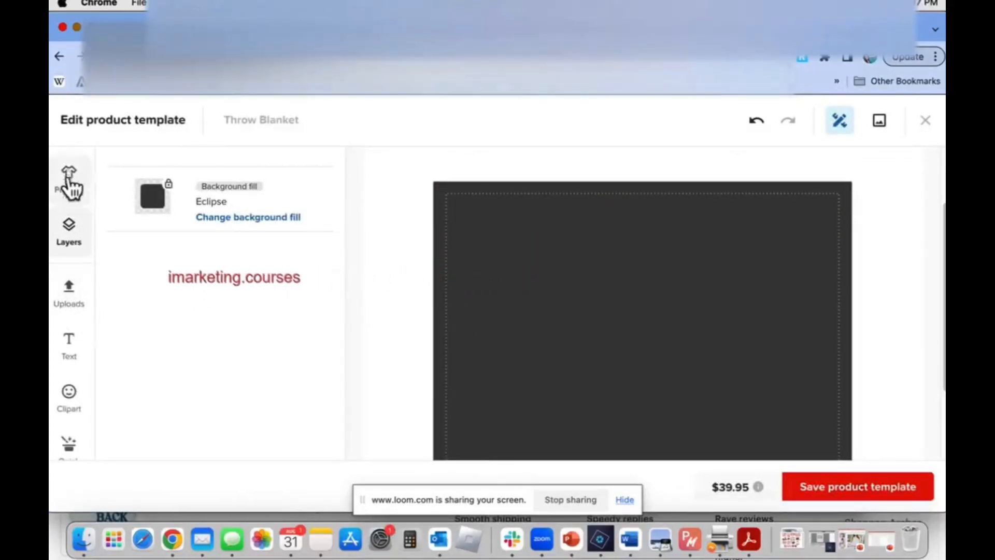
Try Alizarin as the throw blanket's background fill, then set the fill to Silver
scroll(64, 311, "down", 3)
scroll(66, 320, "down", 3)
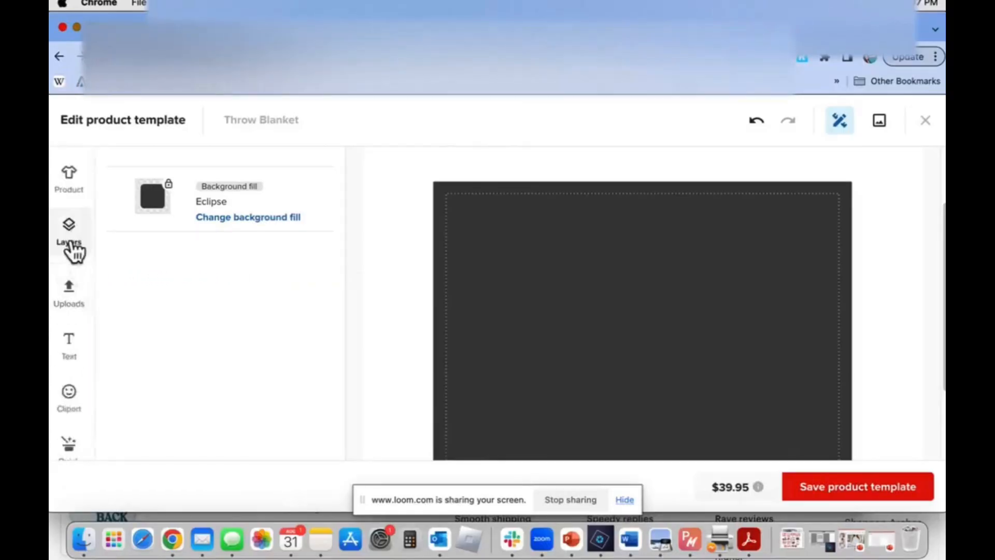
scroll(70, 290, "down", 2)
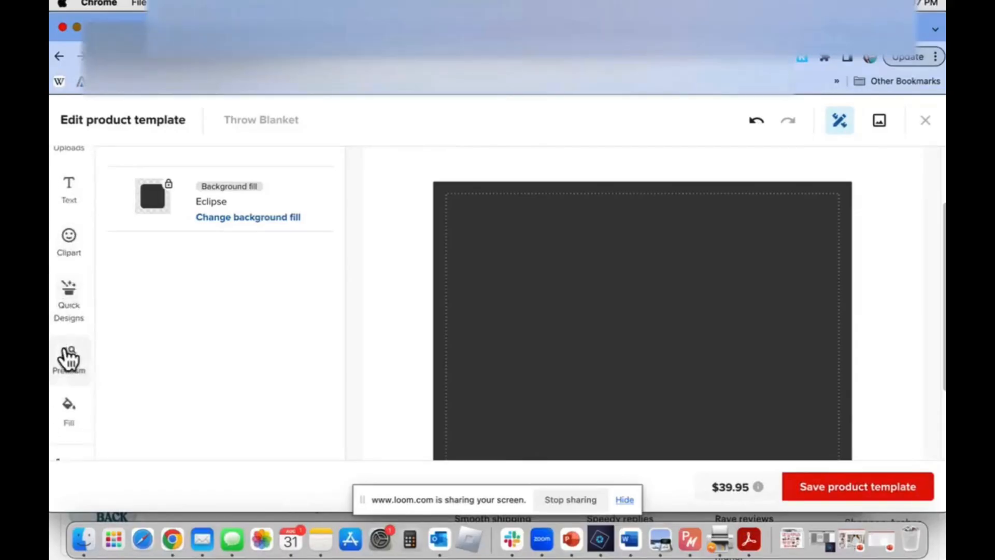
scroll(68, 357, "down", 3)
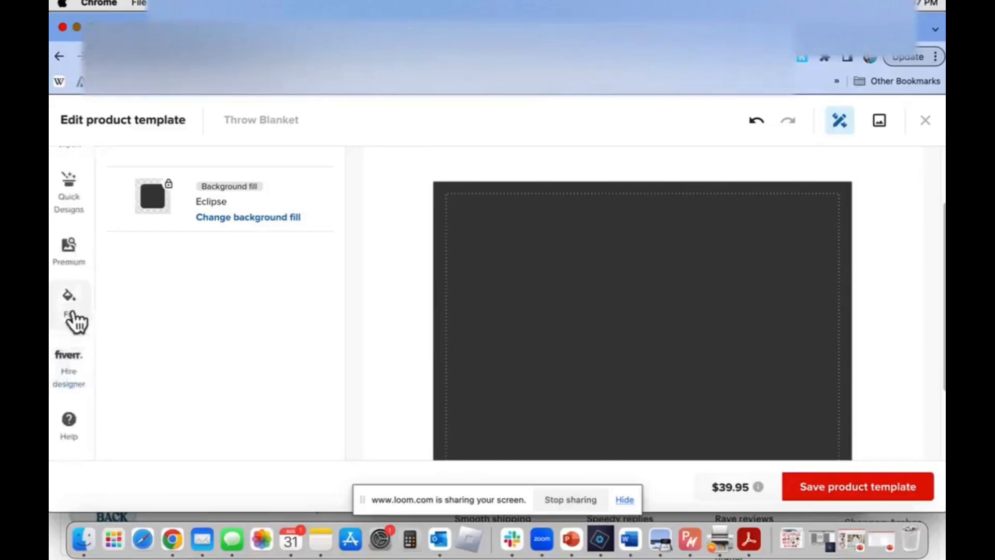
left_click(306, 268)
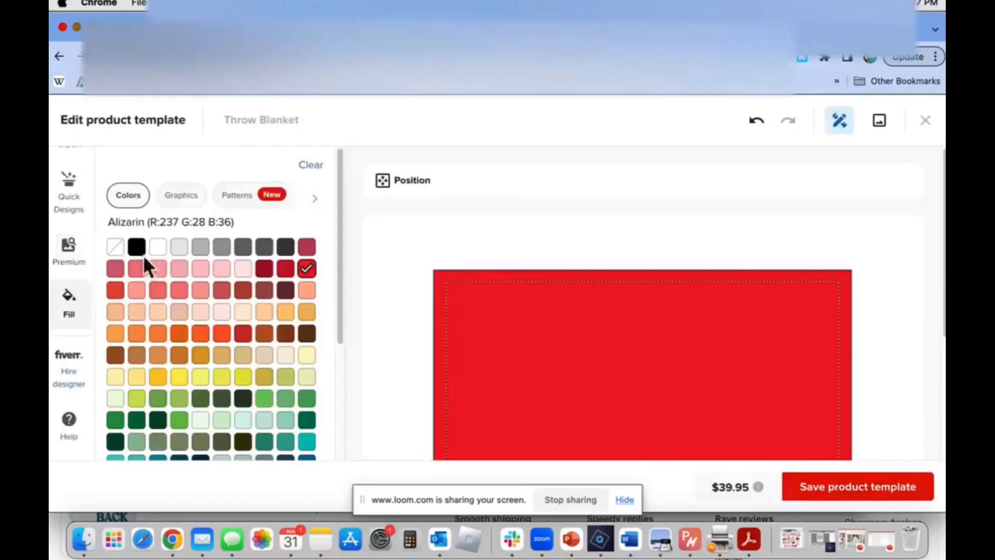
left_click(197, 248)
Place 18-by-16-Core-for-Mouse-pad.png from the file library on the blanket and dismiss the larger-image recommendation
scroll(74, 284, "up", 5)
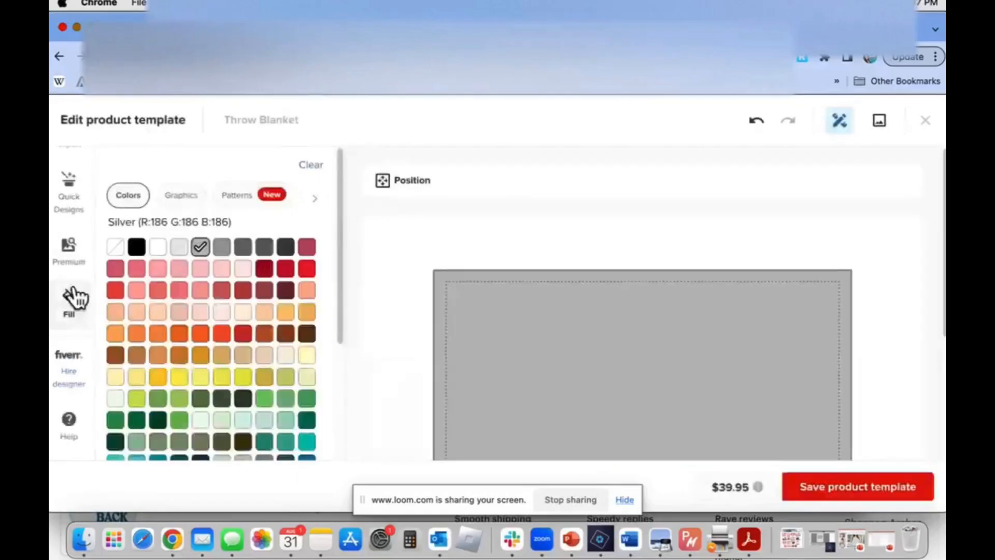
left_click(70, 215)
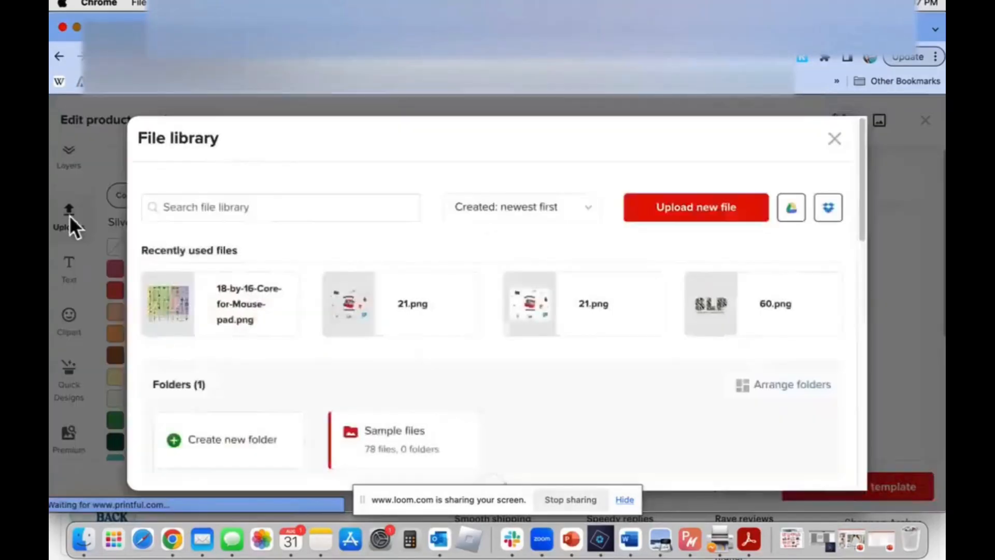
left_click(216, 311)
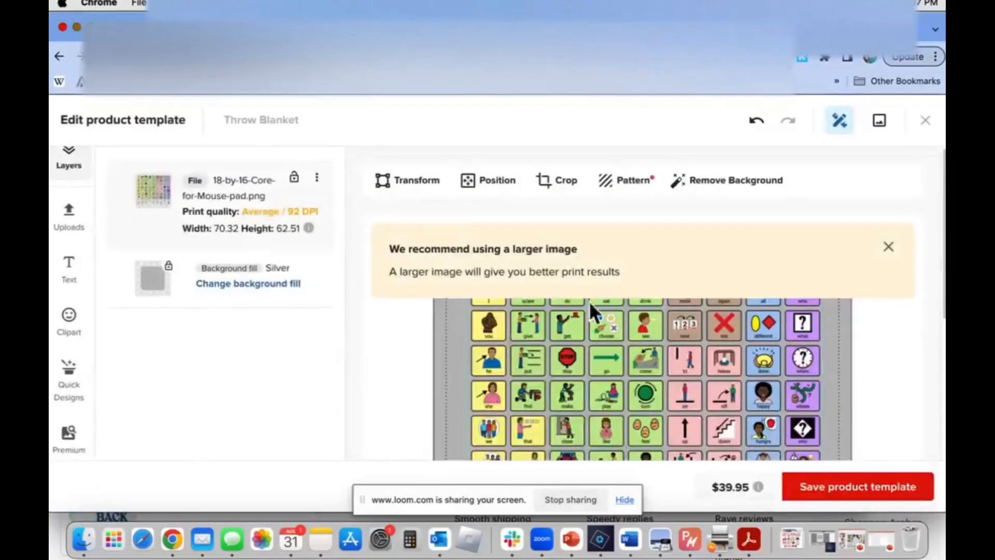
left_click(888, 248)
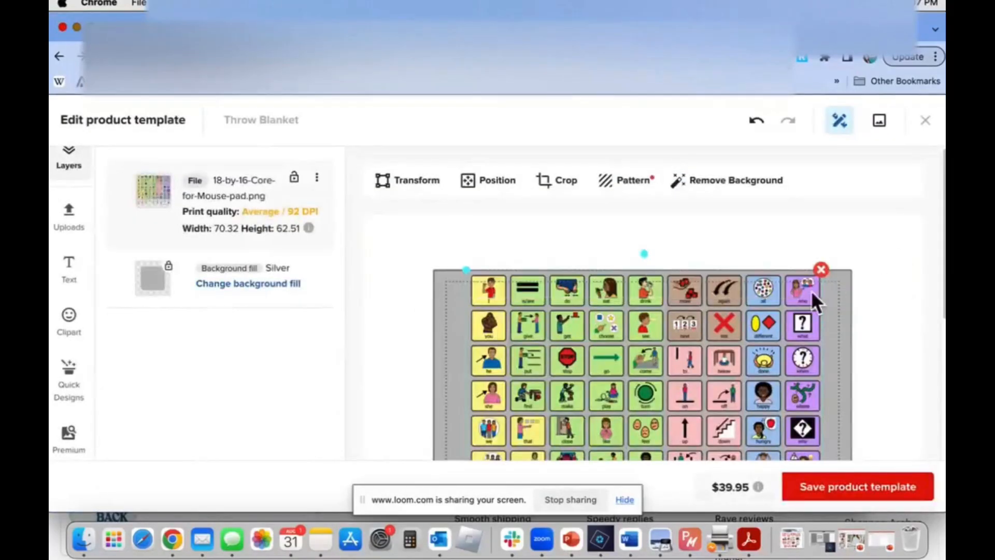
Resize and reposition the core board image within the blanket's safe print area, ending at about 63.42 × 56.27 in
left_click_drag(466, 271, 459, 280)
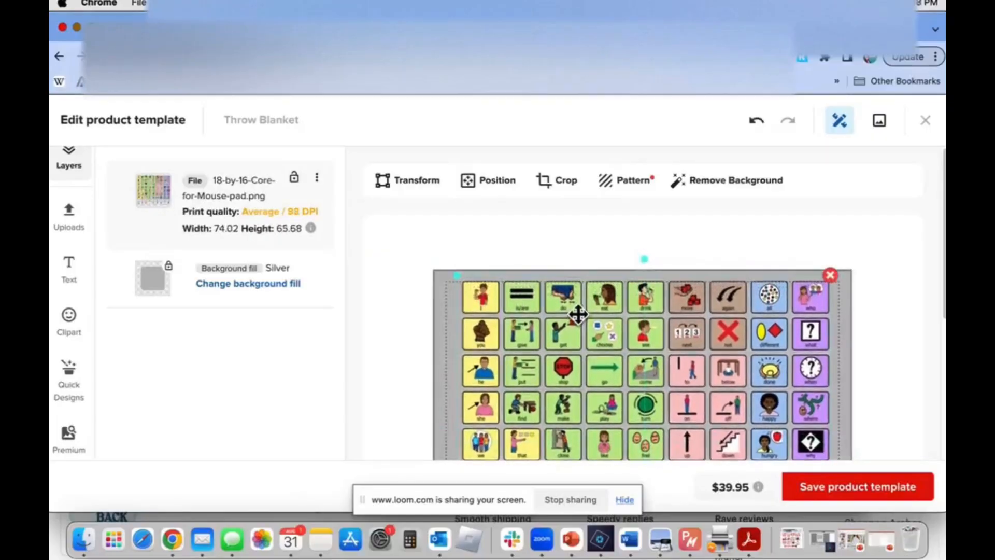
scroll(577, 312, "down", 5)
left_click_drag(455, 408, 477, 377)
left_click_drag(644, 299, 643, 299)
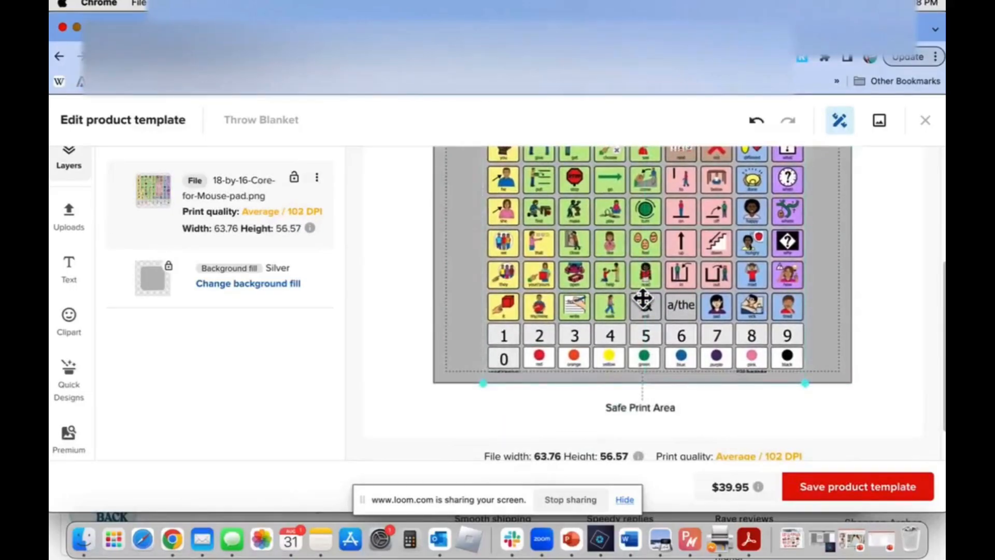
scroll(643, 298, "up", 3)
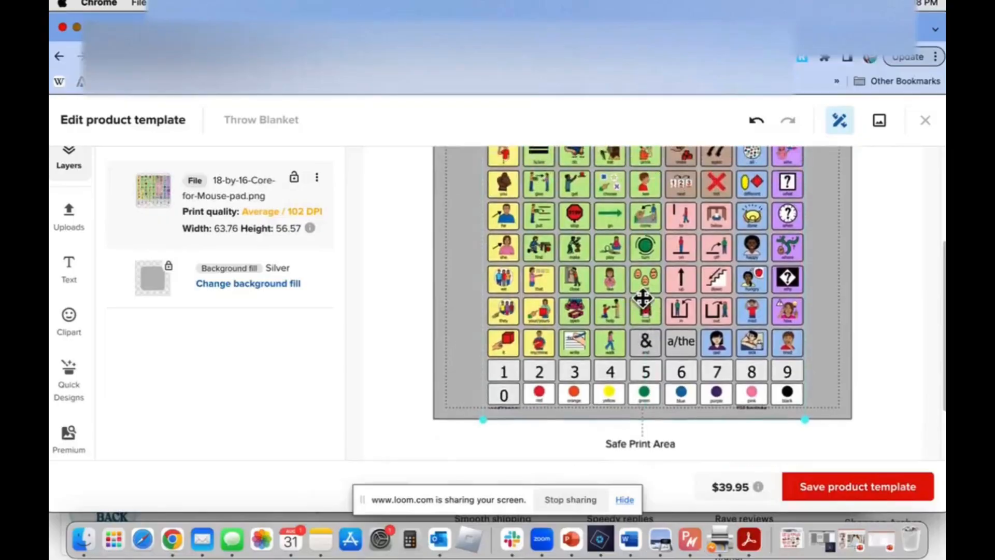
left_click_drag(481, 222, 461, 213)
left_click_drag(635, 250, 634, 245)
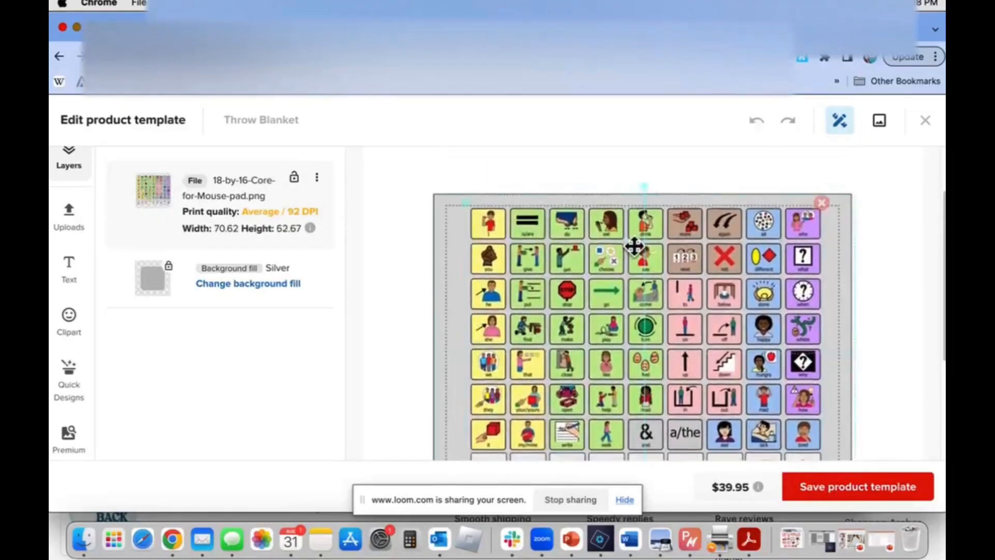
scroll(634, 246, "down", 4)
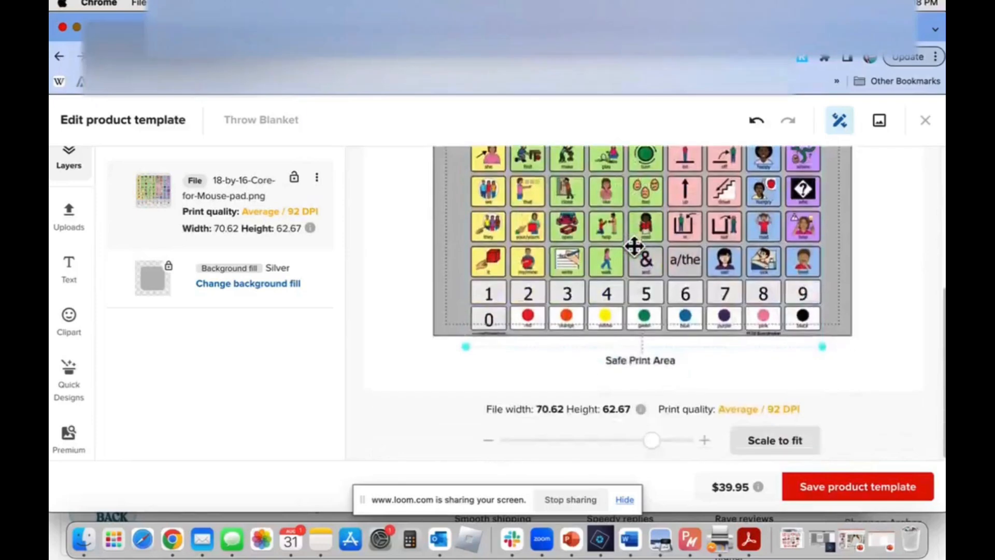
left_click_drag(827, 352, 806, 314)
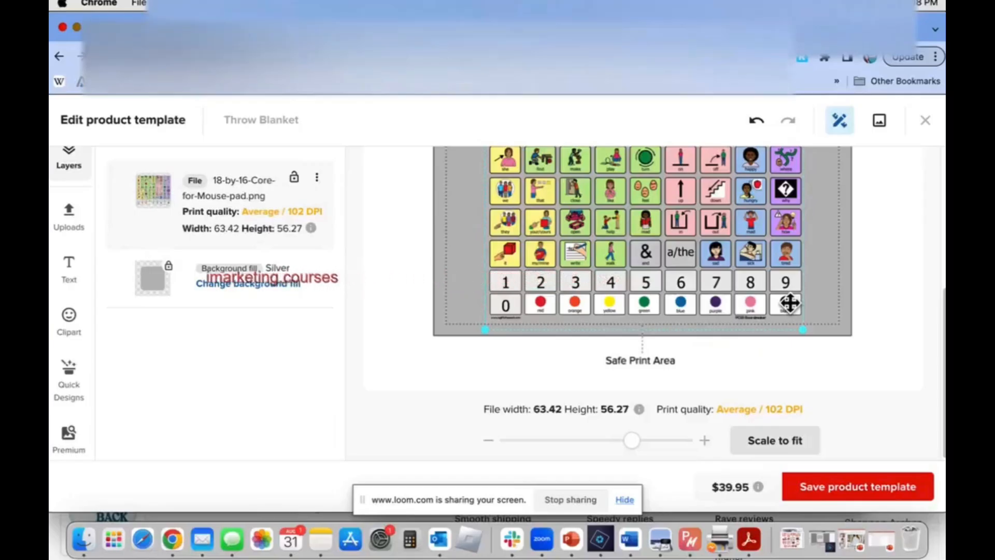
Check the whole core board layout on the blanket and save the Throw Blanket product template
scroll(783, 290, "up", 3)
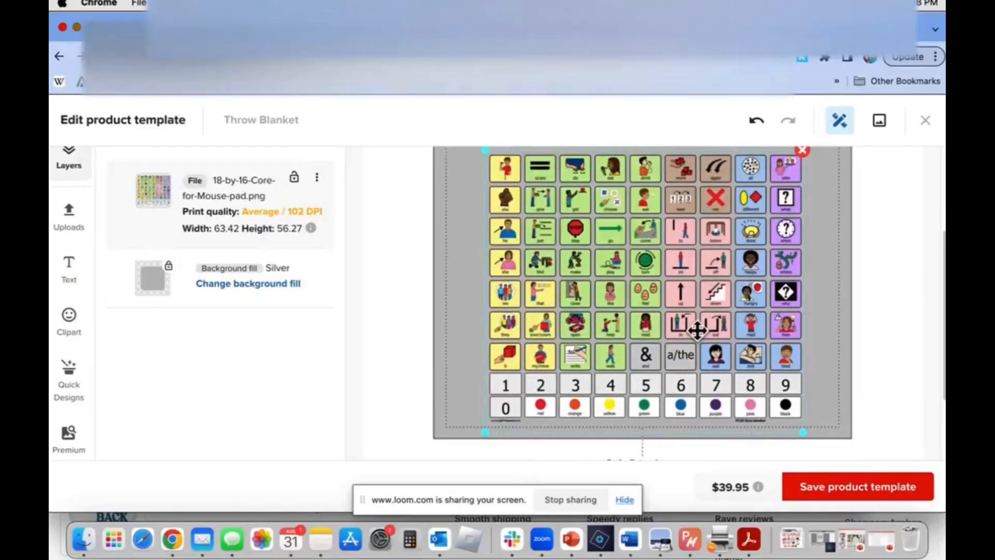
scroll(891, 208, "up", 3)
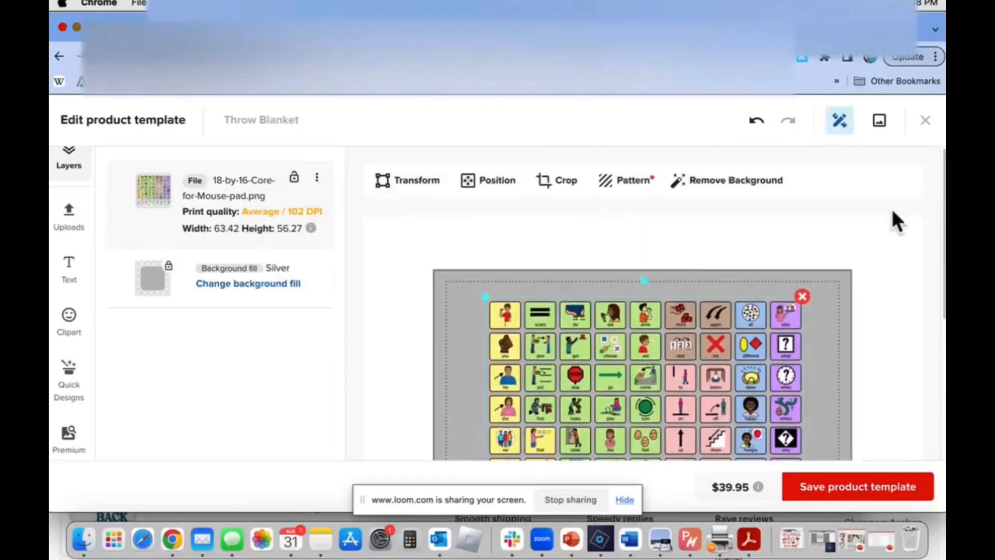
scroll(891, 208, "down", 5)
left_click(872, 487)
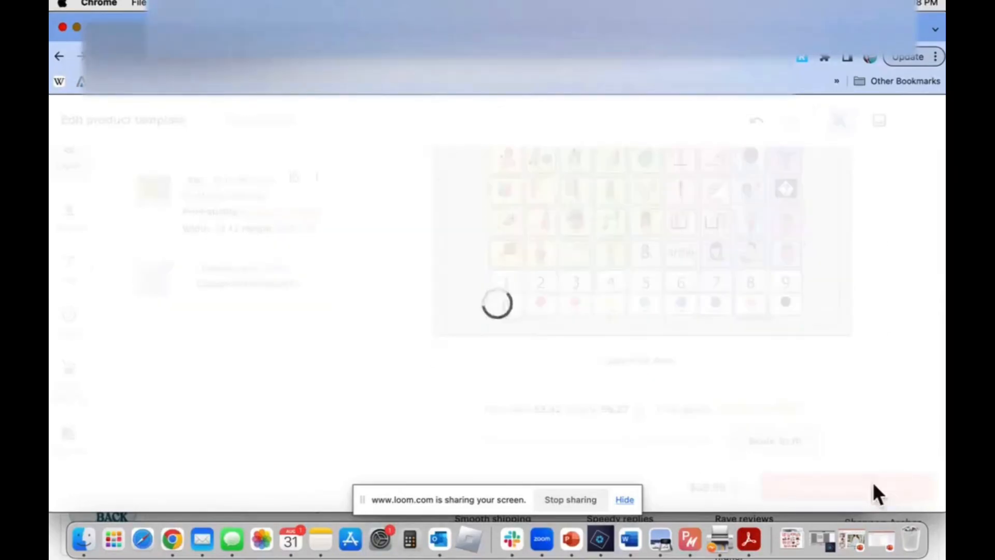
Reload the product templates page and open the Framed photo paper poster template for editing
scroll(695, 408, "up", 5)
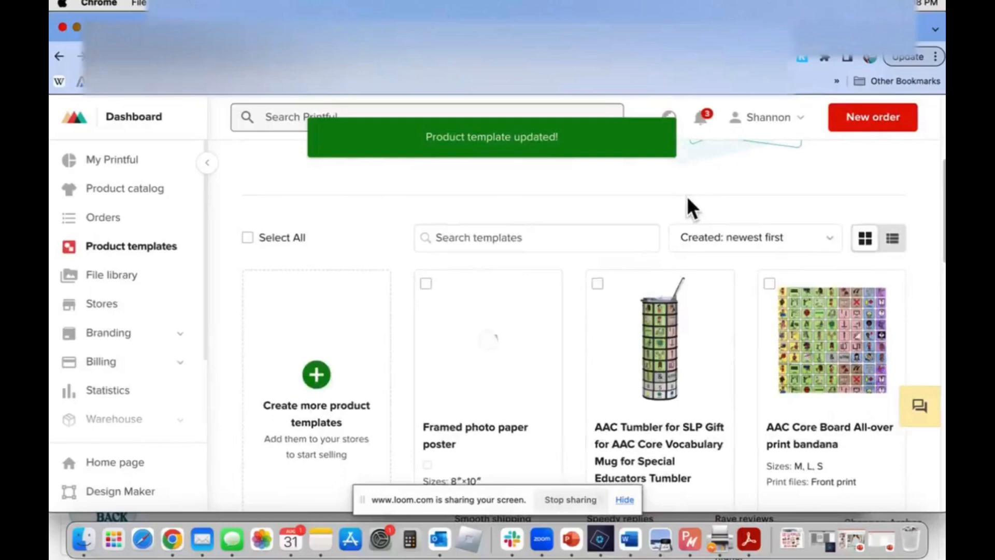
mouse_move(524, 304)
scroll(520, 309, "down", 1)
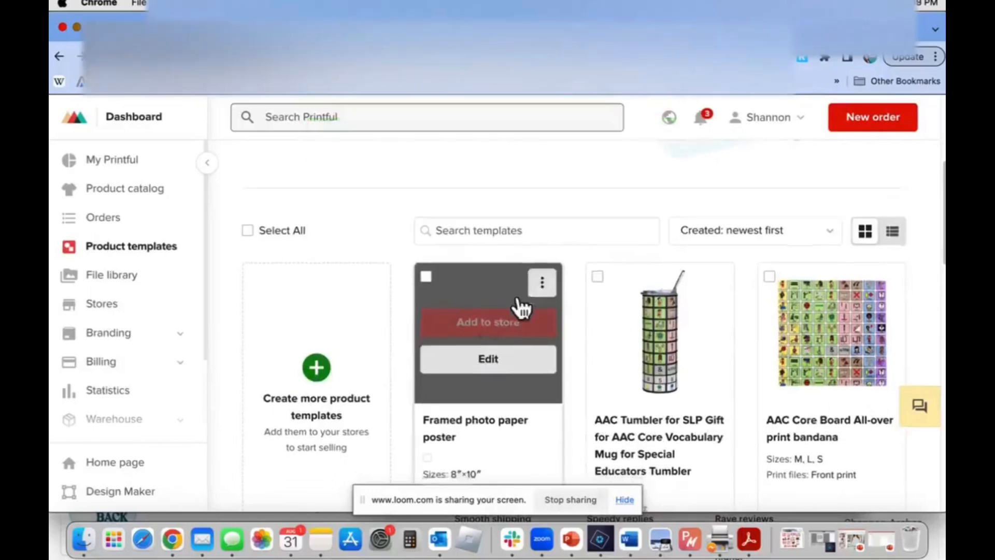
scroll(518, 302, "down", 2)
left_click(102, 56)
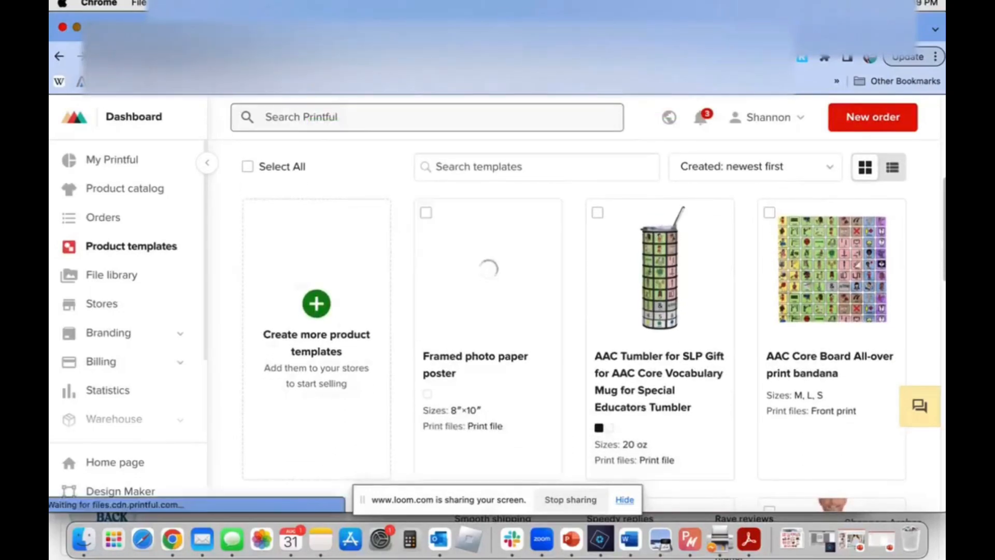
scroll(433, 294, "down", 8)
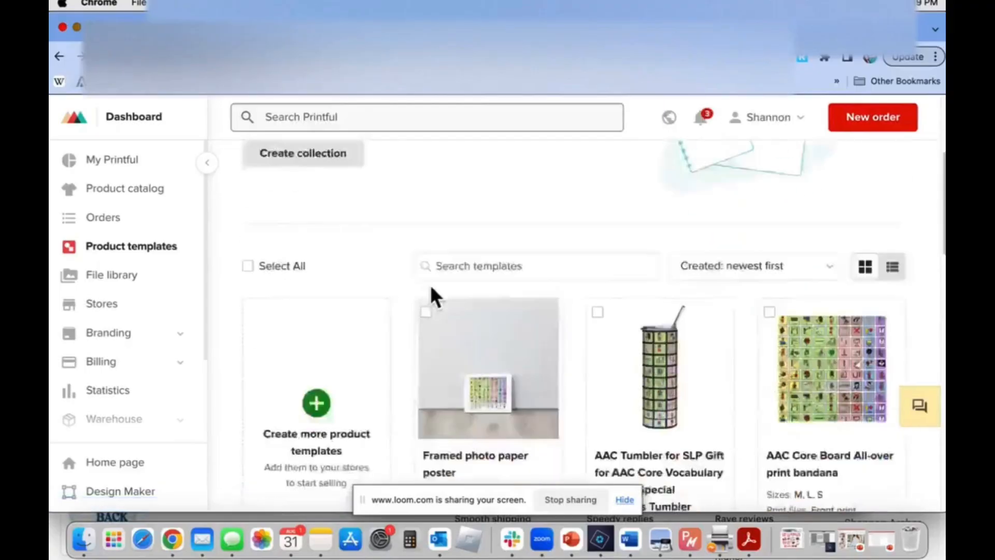
scroll(433, 291, "up", 3)
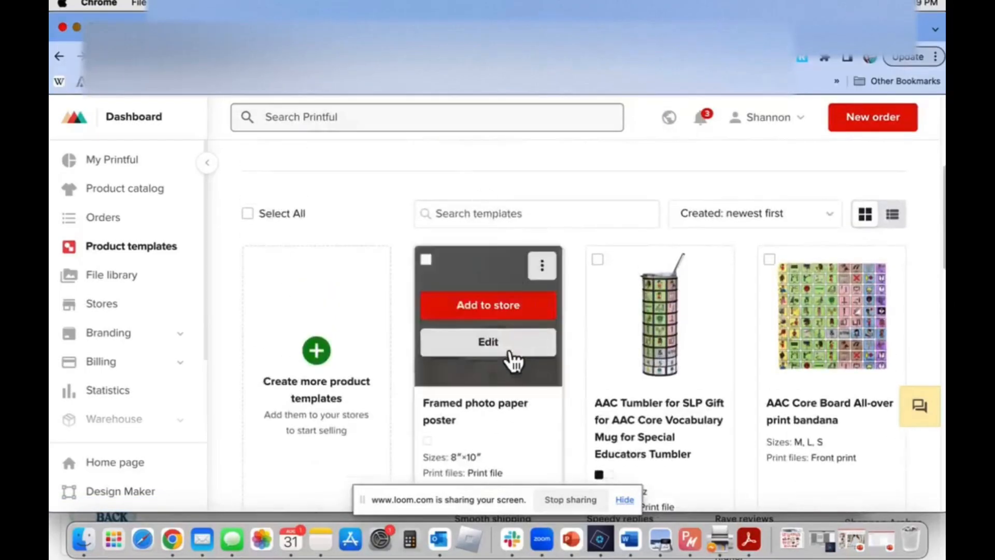
left_click(489, 344)
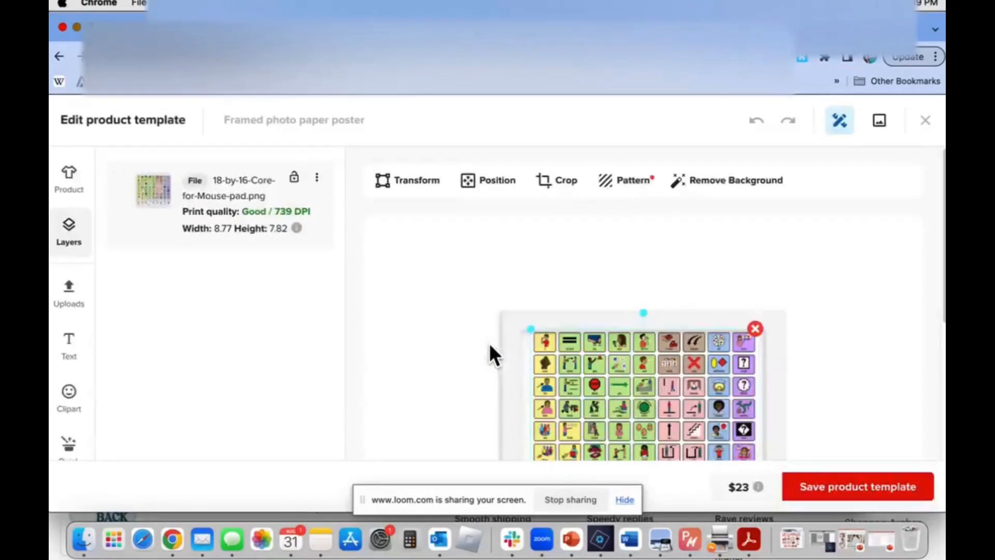
scroll(489, 345, "down", 5)
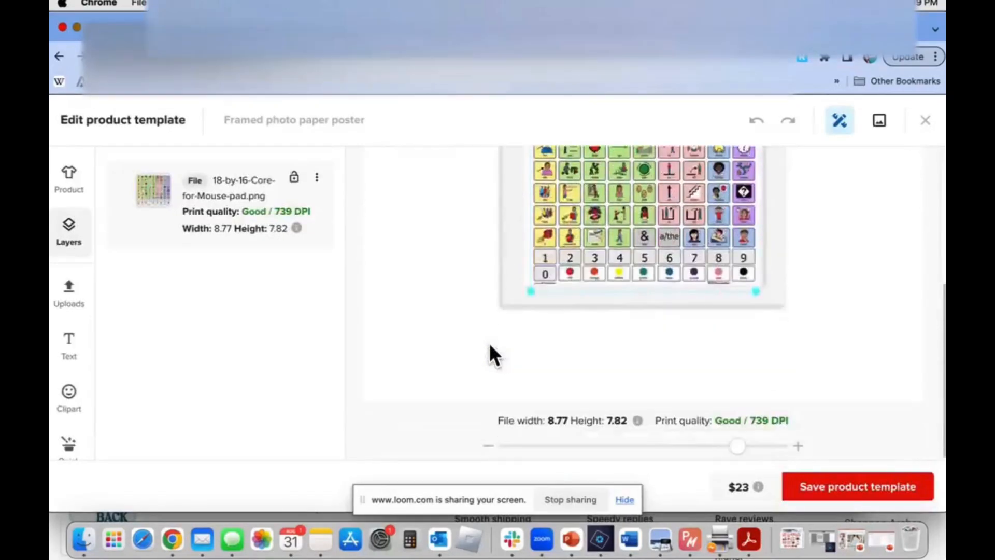
Add the 11″×14″ and 16″×20″ sizes to the framed poster template alongside the 8″×10″ size
scroll(489, 344, "up", 5)
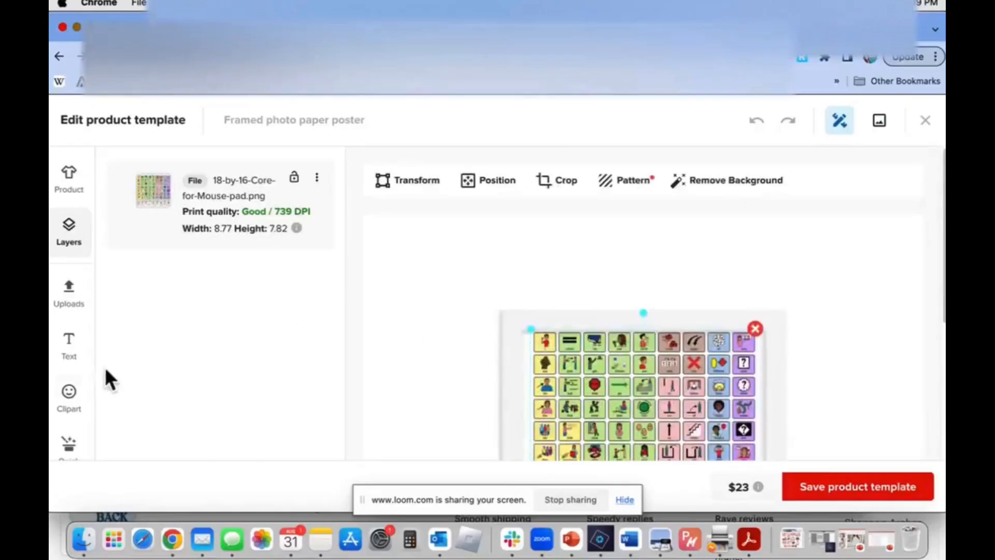
scroll(60, 419, "down", 3)
scroll(62, 415, "up", 3)
left_click(67, 181)
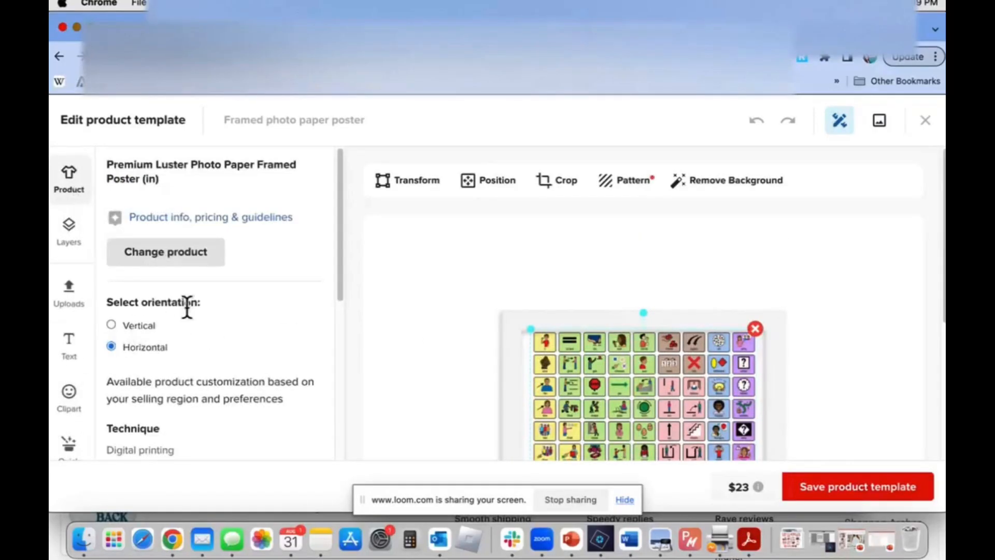
scroll(187, 307, "down", 5)
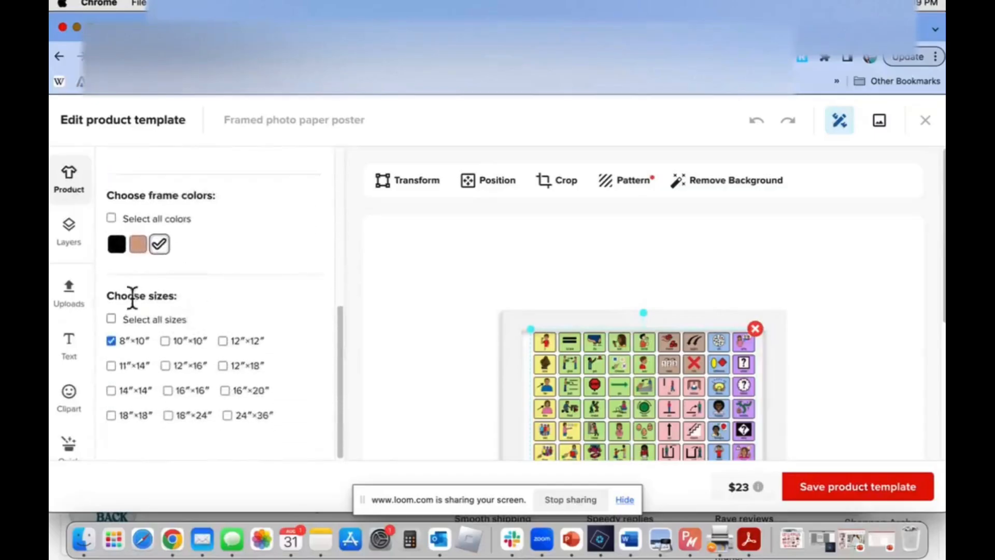
scroll(185, 290, "up", 5)
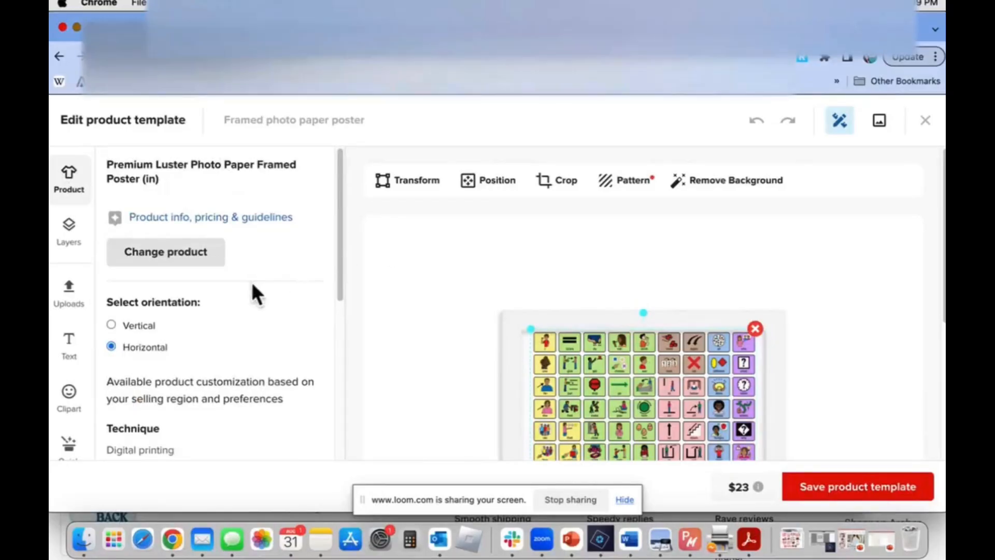
scroll(251, 284, "down", 5)
scroll(240, 344, "down", 2)
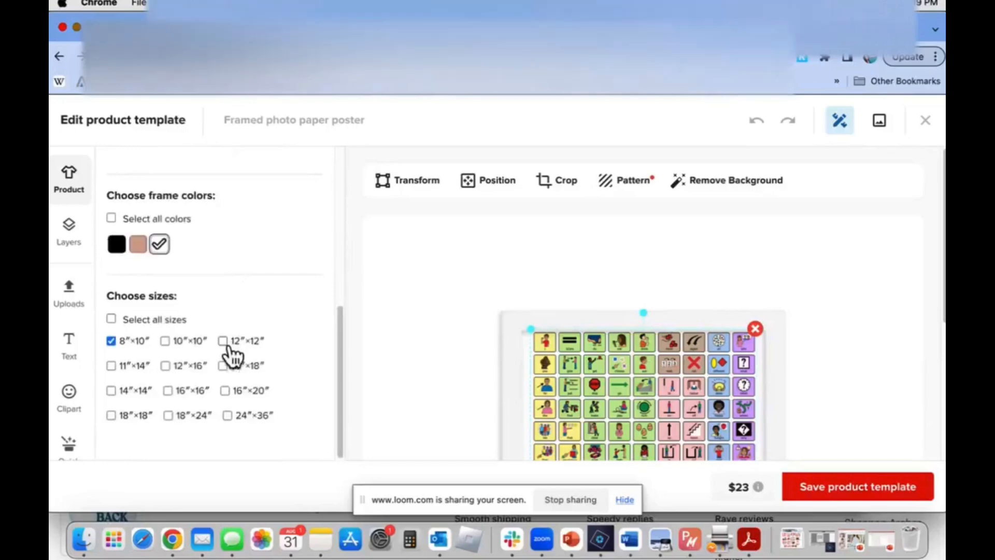
left_click(111, 366)
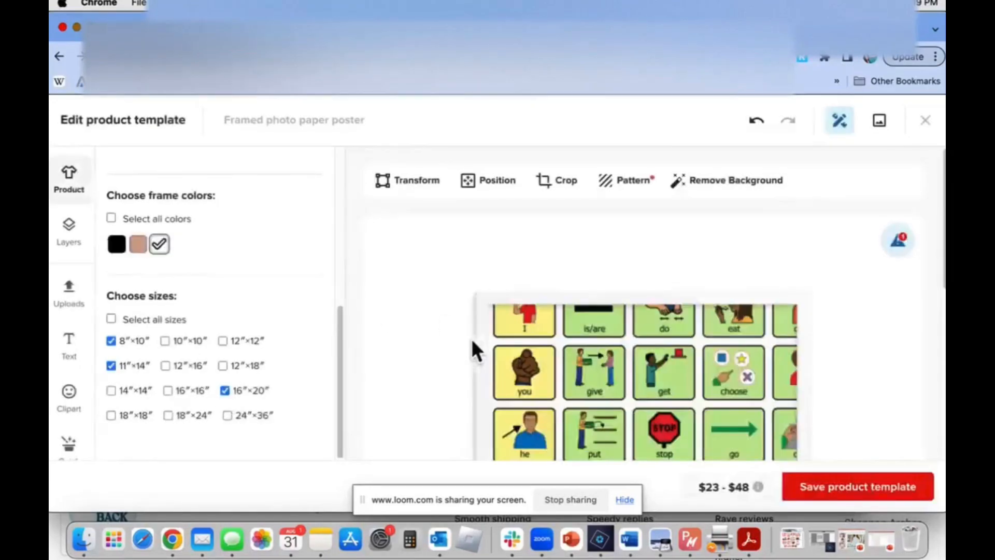
Open the 8″×10″ white poster variant and nudge its core board image slightly within the frame
scroll(470, 338, "down", 5)
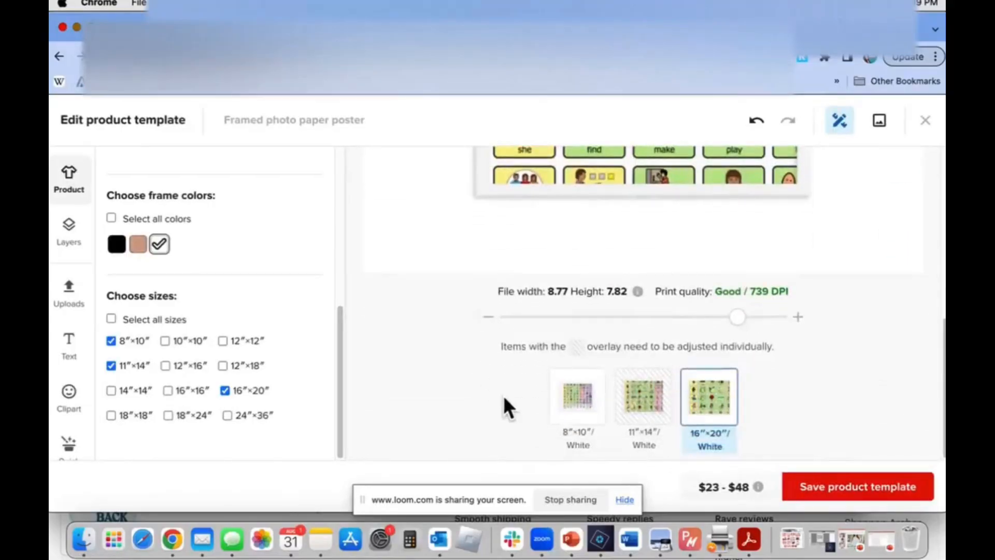
left_click(581, 413)
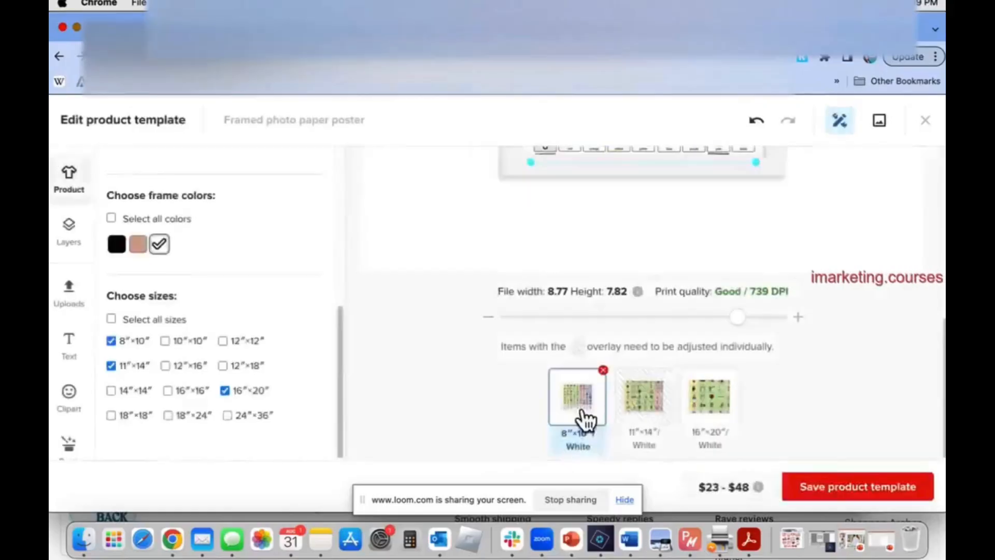
scroll(581, 415, "up", 5)
left_click_drag(653, 261, 654, 264)
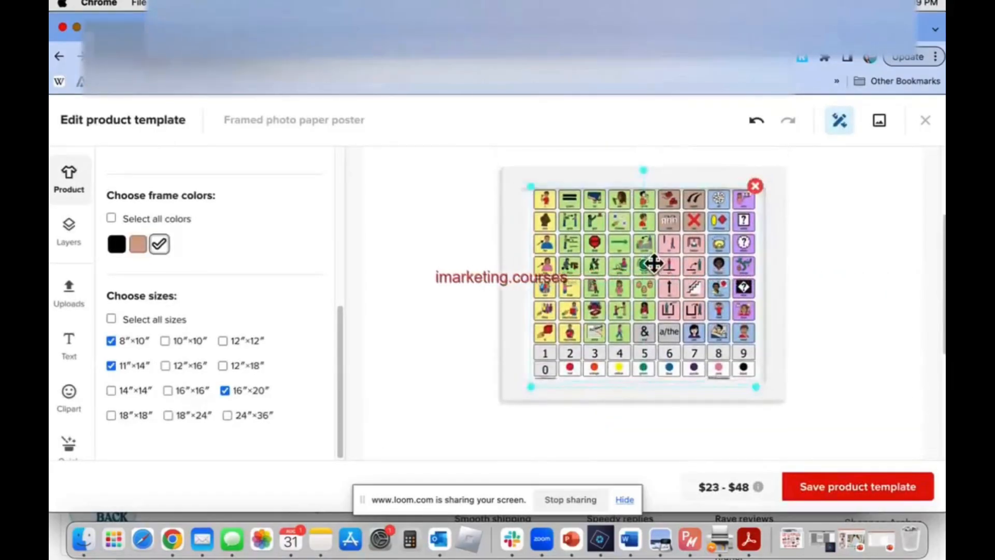
Resize and reposition the core board image on the 11″×14″ poster to fit inside the frame, at about 11.58 × 10.28 in
scroll(654, 264, "down", 5)
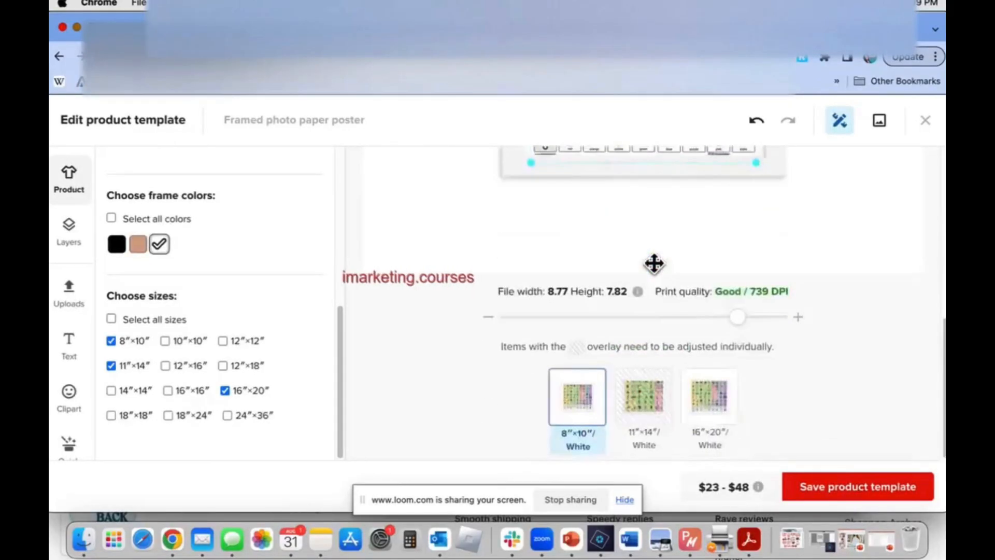
left_click(648, 399)
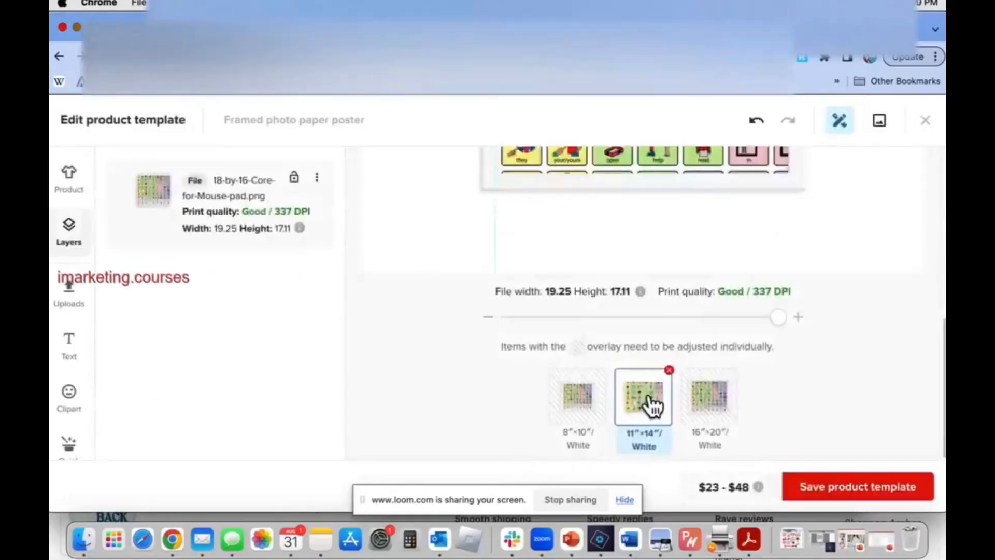
scroll(650, 399, "up", 6)
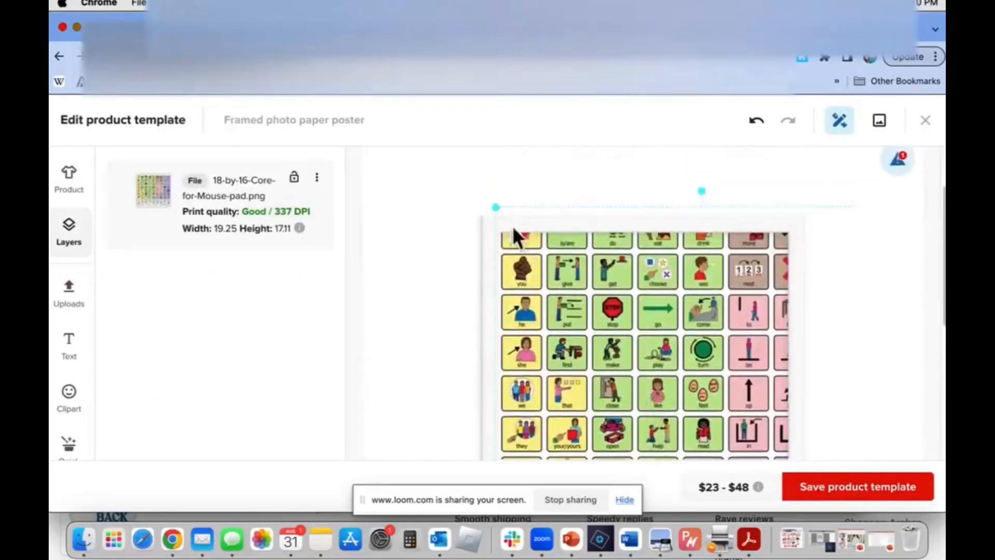
left_click_drag(533, 271, 545, 310)
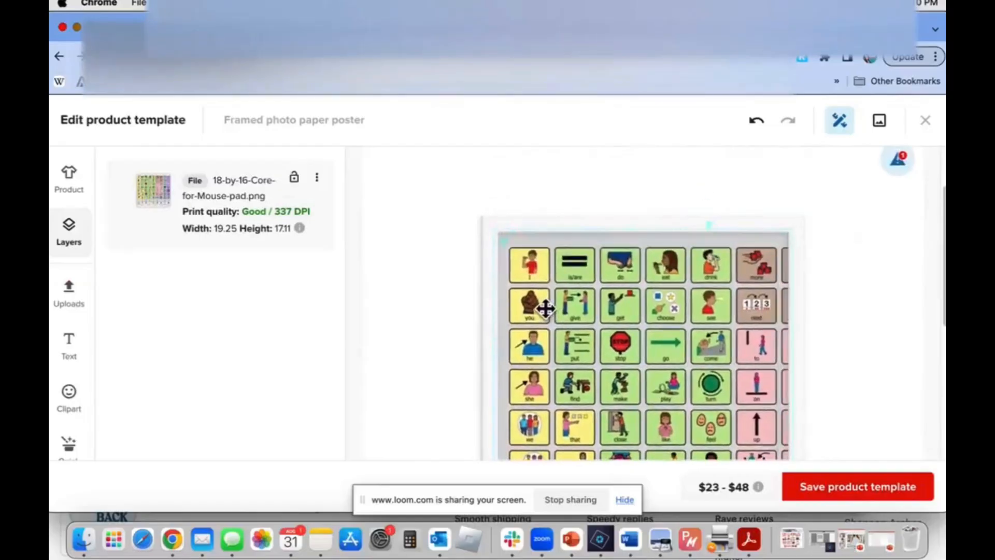
left_click_drag(500, 237, 577, 311)
left_click_drag(662, 346, 589, 280)
scroll(592, 280, "down", 3)
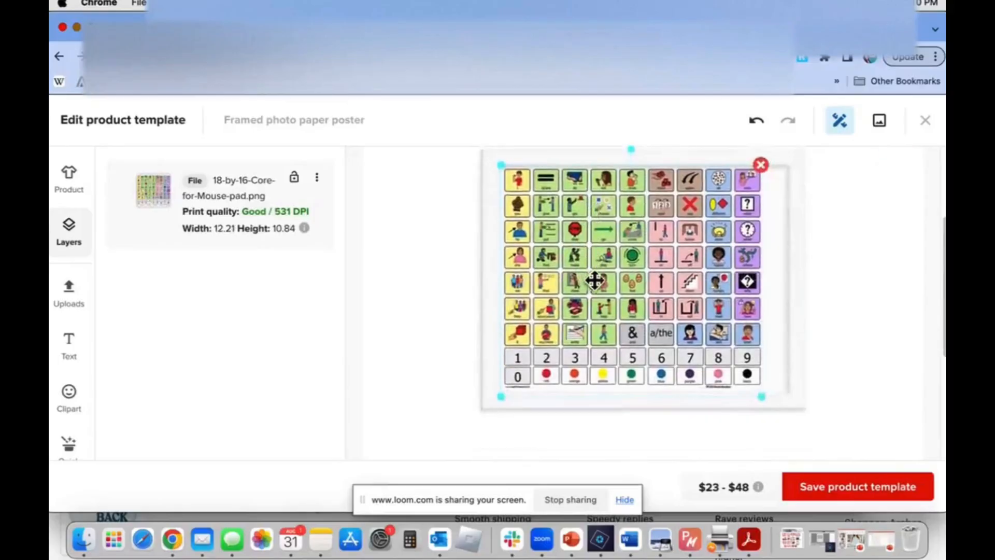
mouse_move(763, 402)
left_mouse_down()
mouse_move(772, 402)
mouse_move(755, 390)
left_mouse_up()
left_click_drag(704, 320, 715, 326)
scroll(671, 441, "down", 5)
Compare how the core board image fits the frame on the 8″×10″ and 11″×14″ poster variants
left_click(589, 415)
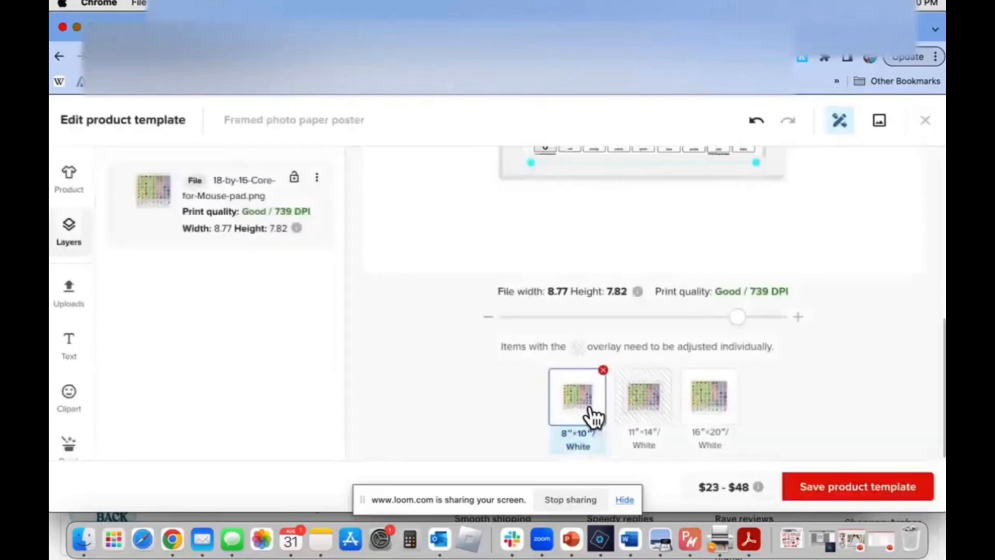
scroll(625, 338, "up", 3)
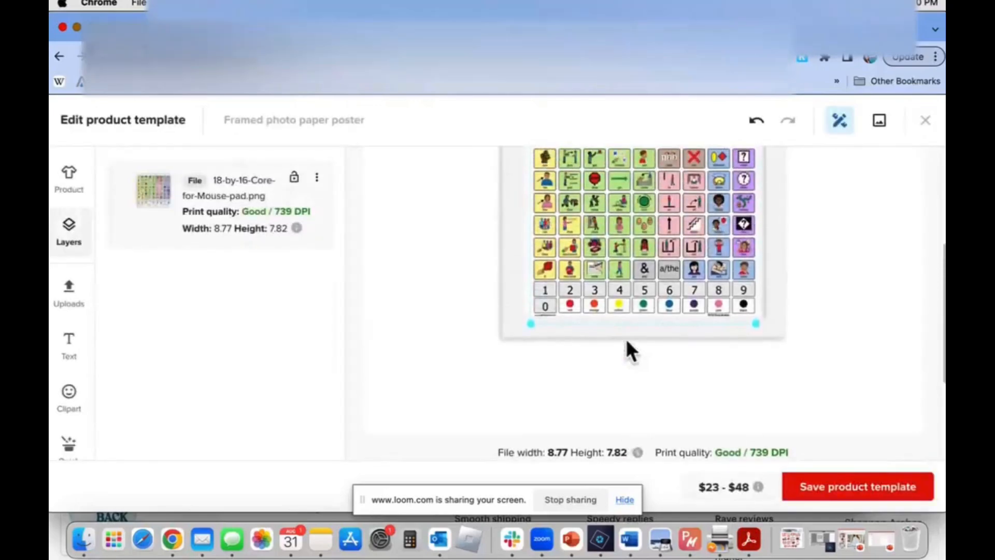
scroll(626, 342, "up", 2)
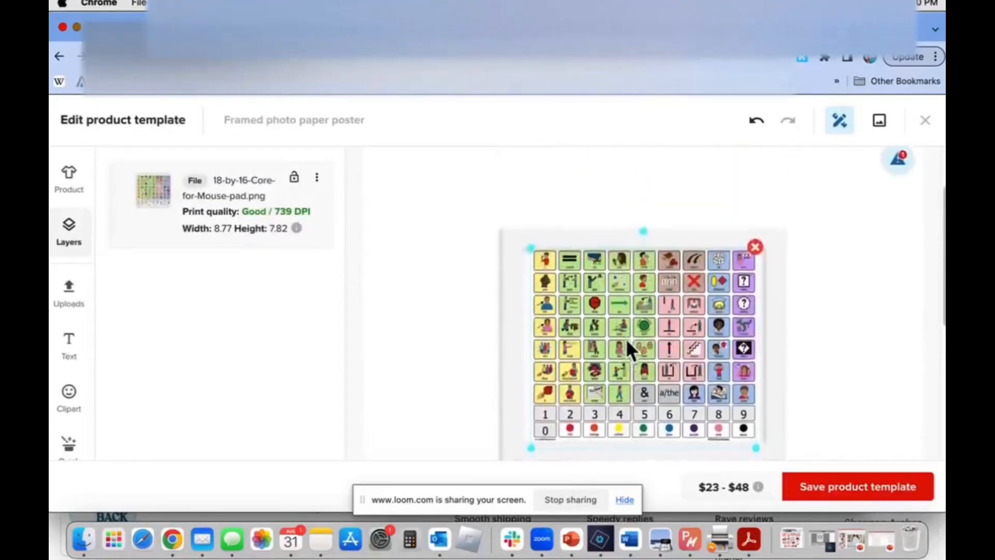
scroll(627, 342, "down", 5)
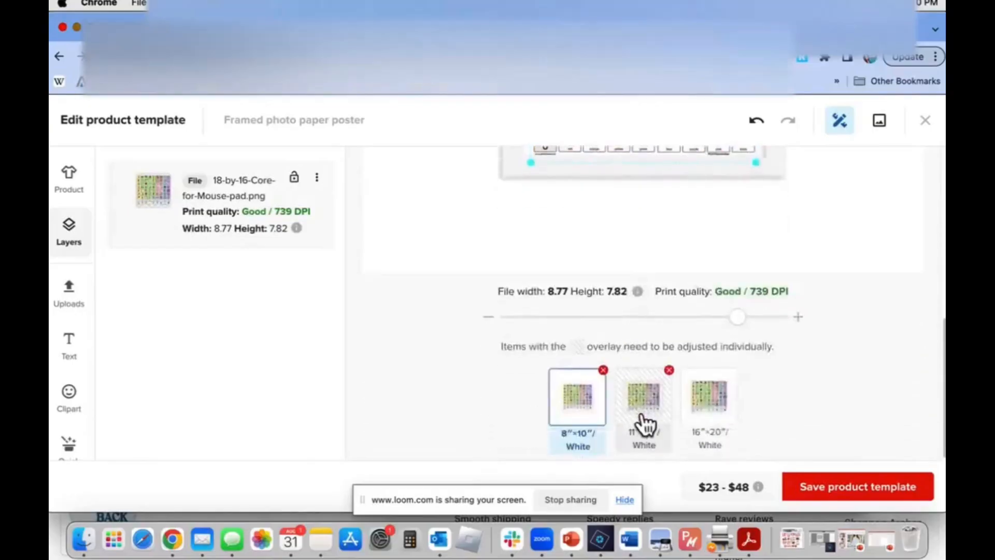
left_click(643, 425)
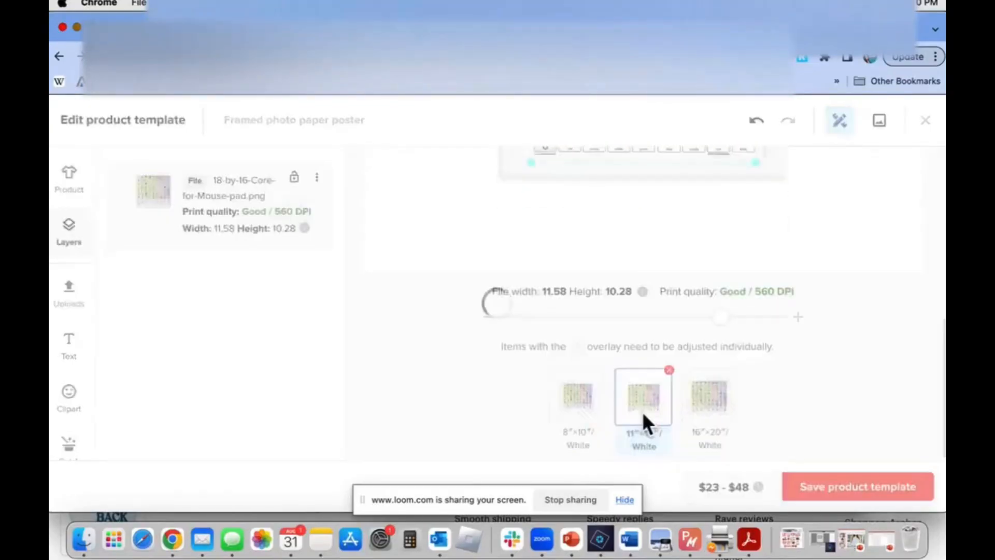
scroll(642, 422, "up", 5)
scroll(674, 430, "down", 5)
Shrink the core board image on the 16″×20″ poster to about 8.79 × 7.86 in and view the 11″×14″ variant
left_click(723, 422)
scroll(719, 422, "up", 5)
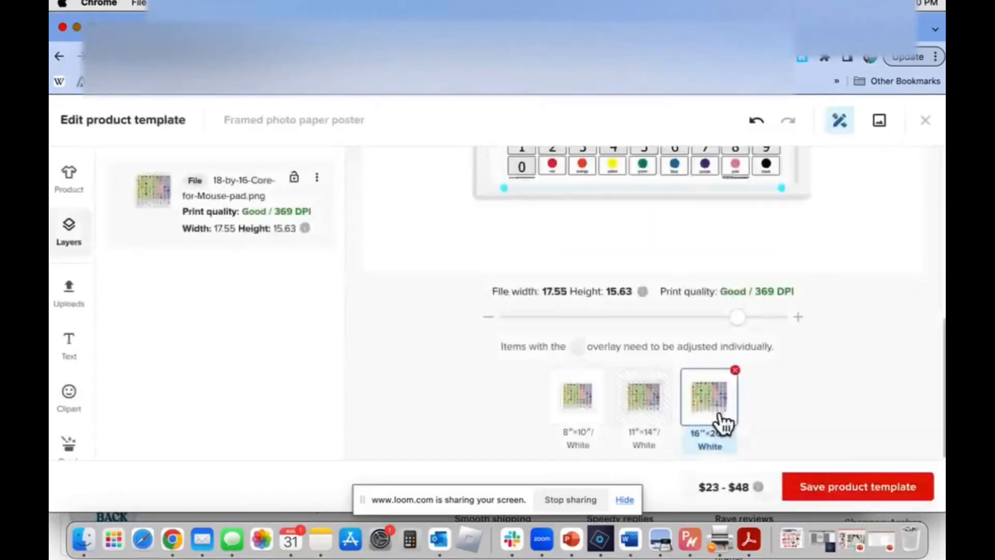
left_click_drag(781, 442, 709, 386)
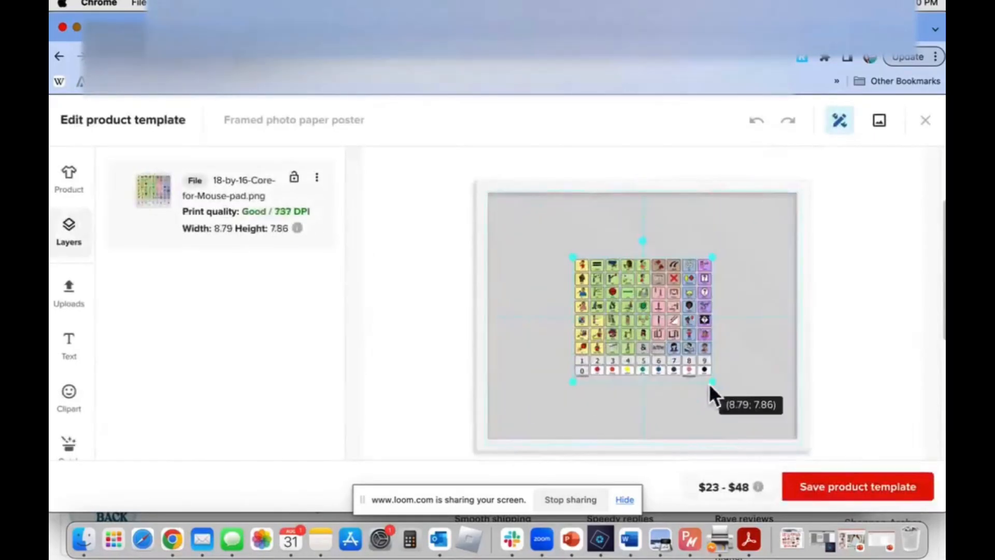
scroll(709, 386, "down", 5)
left_click(643, 403)
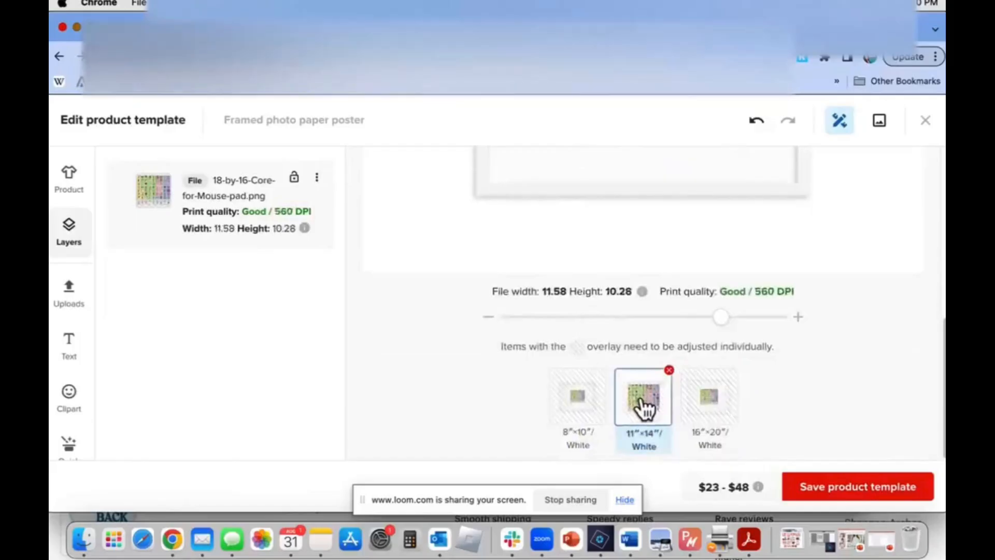
Enlarge the core board image on the 8″×10″ poster to about 8.44 × 7.53 in and check the placement on the other two sizes
left_click(572, 412)
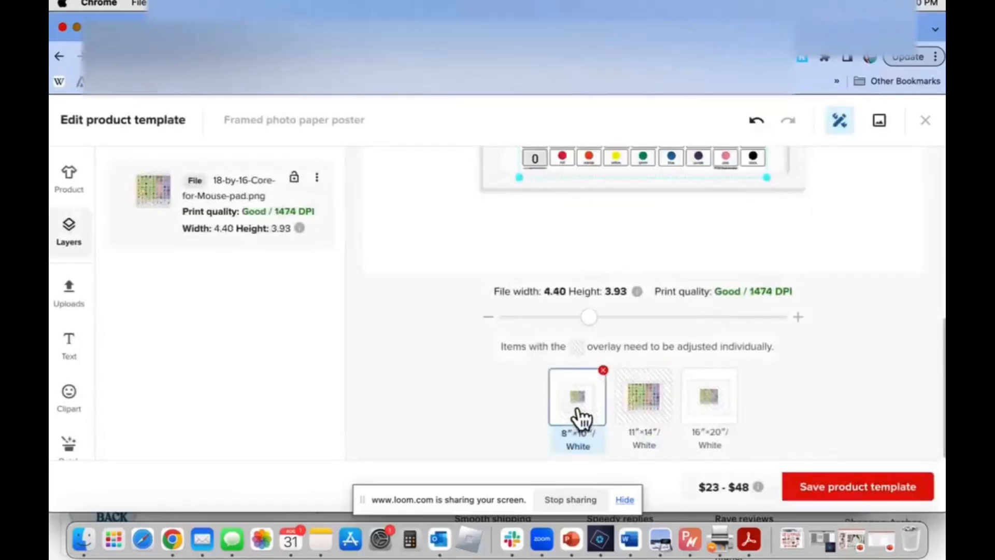
scroll(581, 414, "up", 5)
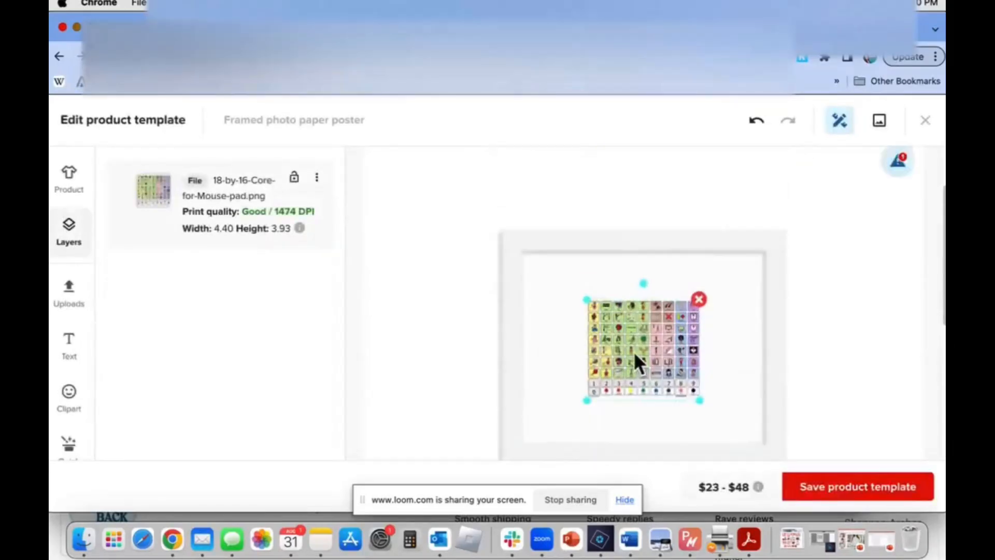
left_click_drag(584, 299, 508, 267)
scroll(590, 339, "down", 5)
scroll(589, 340, "down", 3)
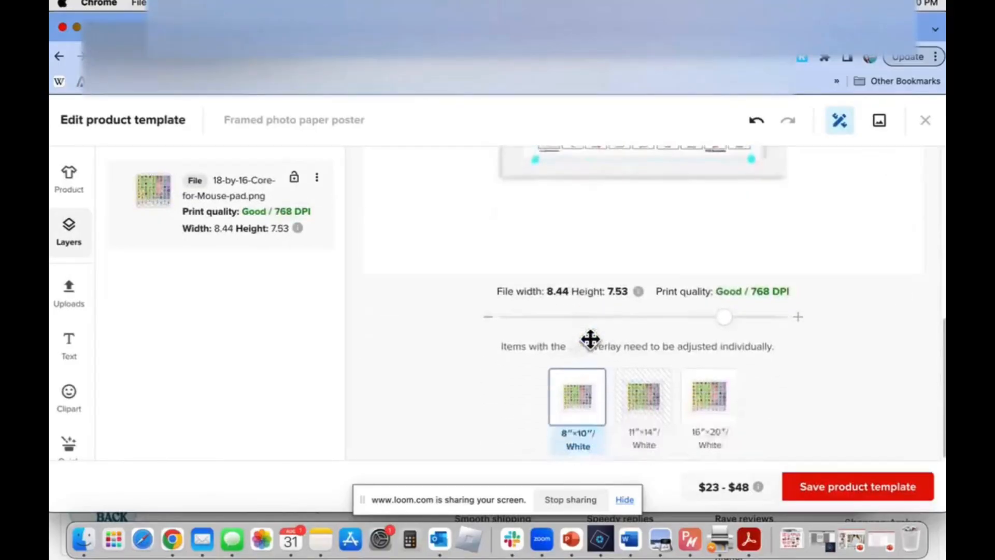
left_click(643, 409)
left_click(707, 412)
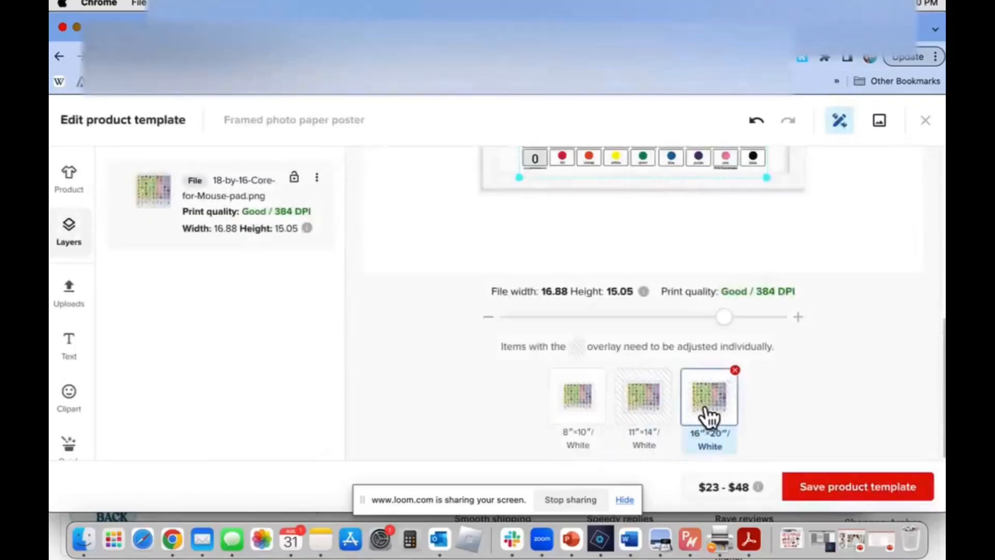
scroll(802, 299, "up", 8)
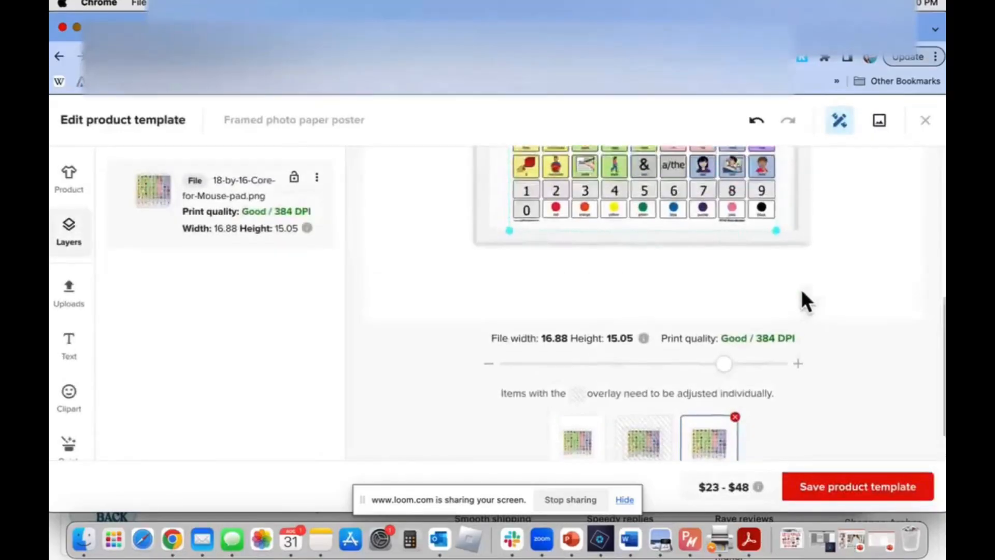
scroll(801, 293, "down", 1)
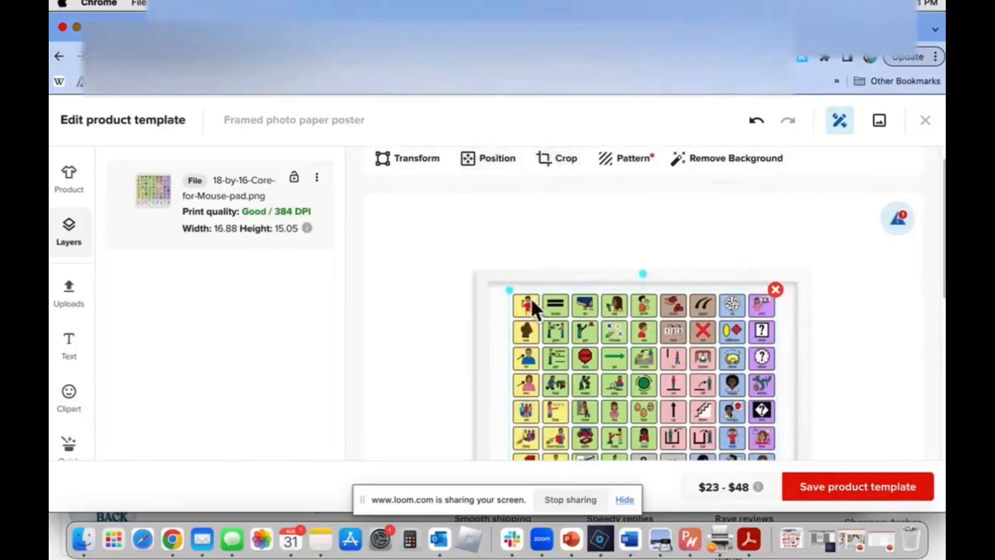
Apply a staggered-column repeating pattern to the 16″×20″ core board image and shrink the image to about 9.12 × 8.16 in
left_click(632, 159)
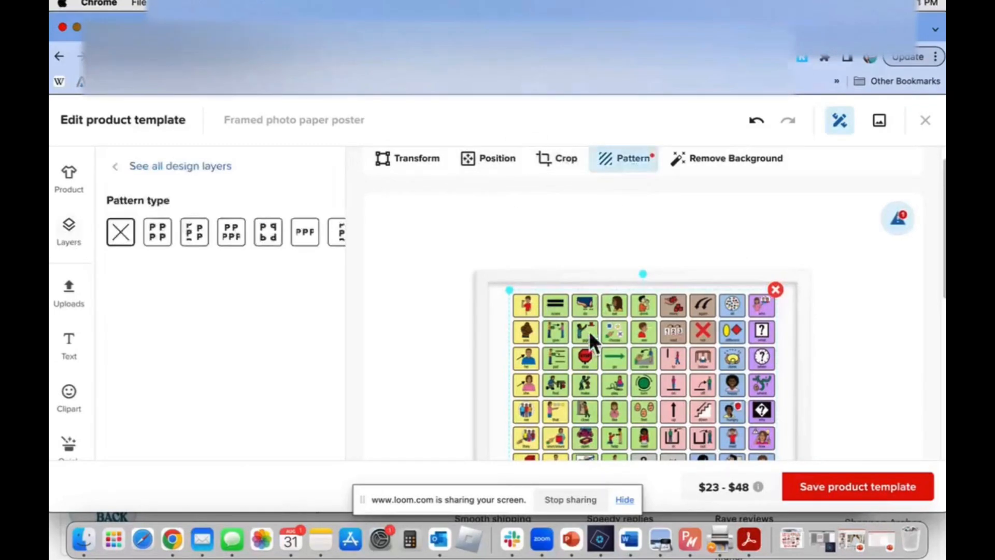
left_click(156, 236)
left_click(195, 243)
left_click_drag(508, 290, 577, 341)
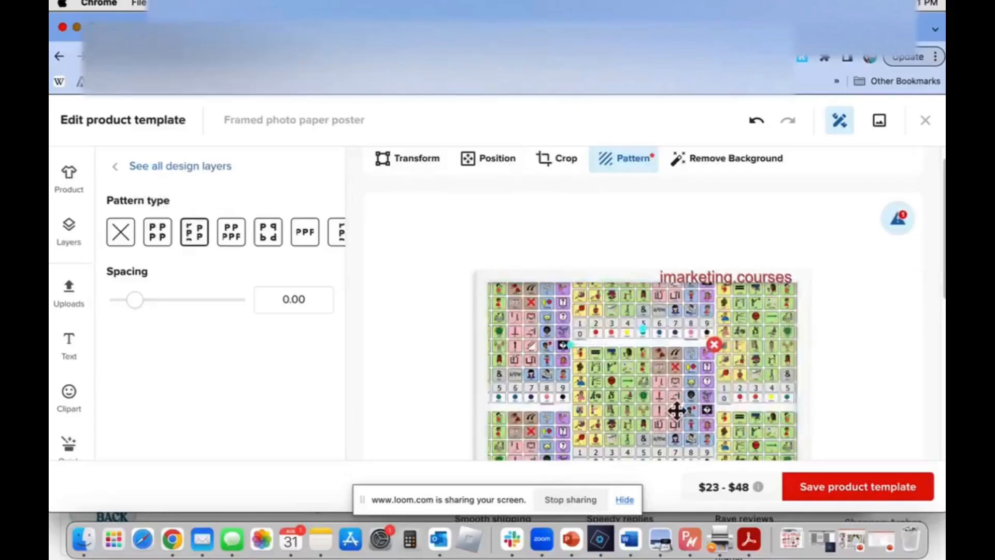
Try the Brick, mirrored, Horizontal line and Vertical line pattern types on the core board image
left_click(226, 245)
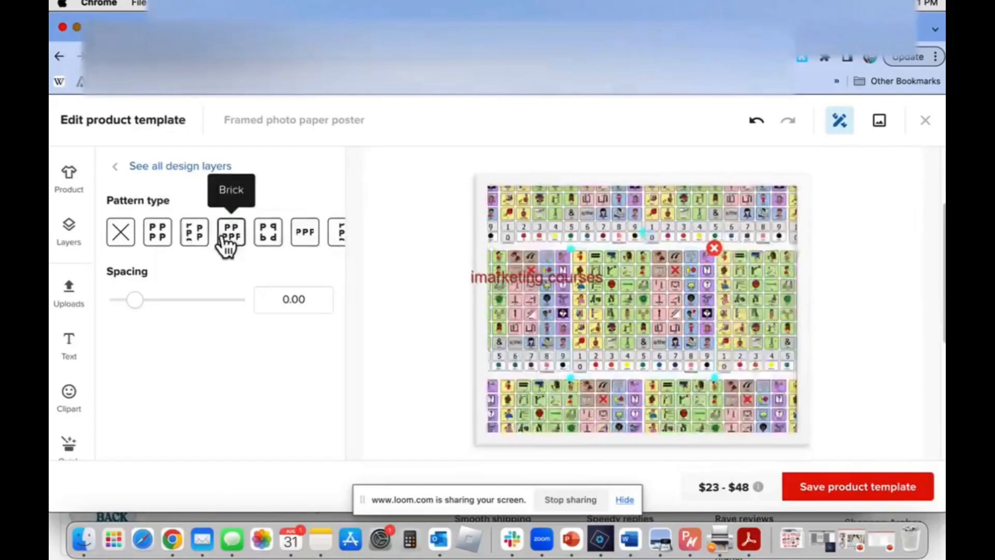
left_click(270, 244)
left_click(305, 241)
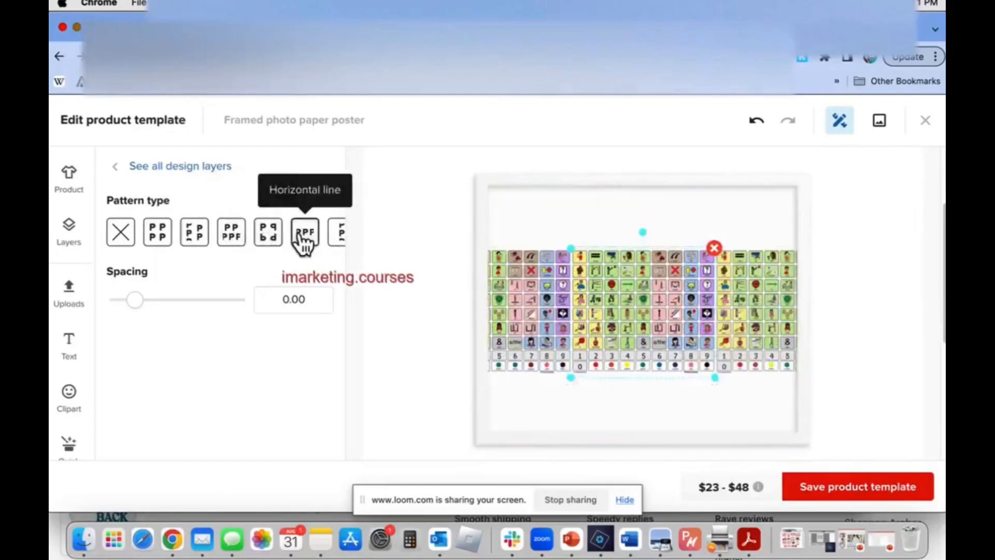
left_click(337, 235)
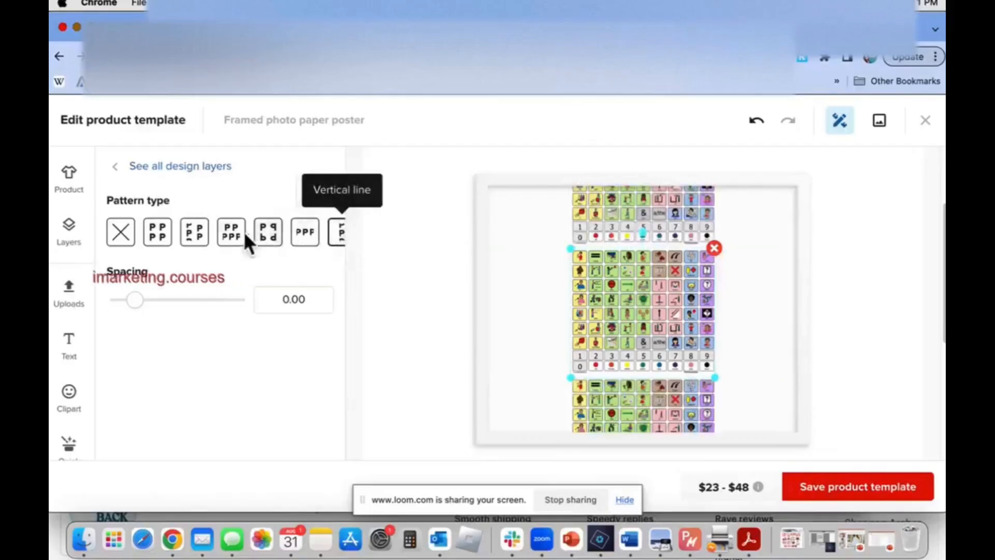
Switch the core board image to the regular grid pattern and reduce its spacing to about -0.22
left_click(157, 235)
left_click_drag(135, 300, 126, 301)
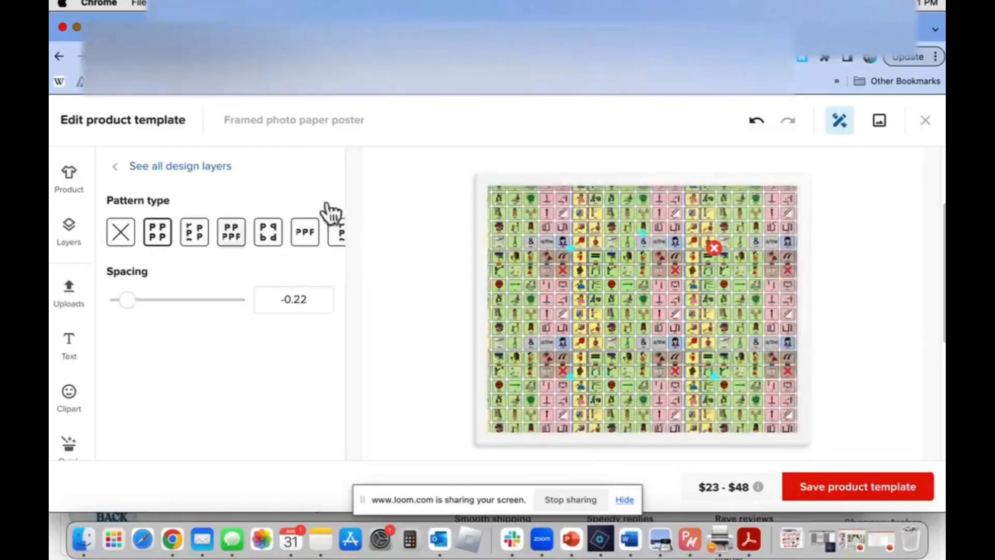
scroll(772, 300, "down", 5)
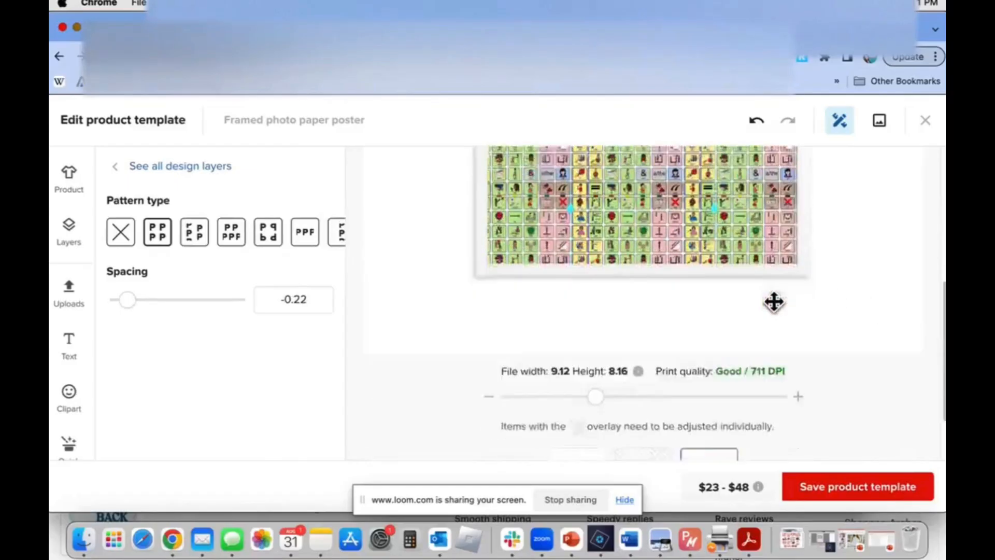
Switch to the 11″×14″ poster and read the notice about adjusting the design separately for each product size
left_click(642, 404)
scroll(661, 271, "up", 5)
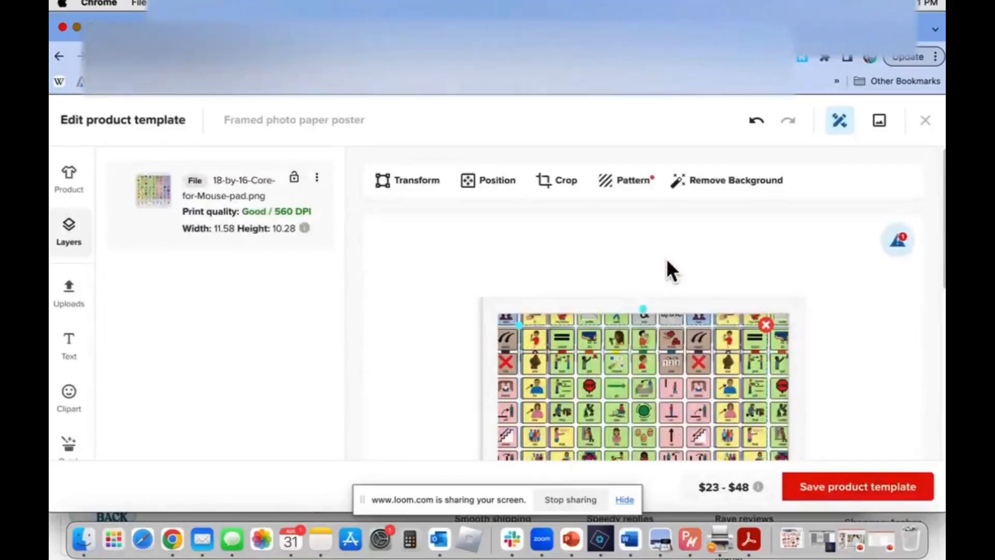
left_click(899, 241)
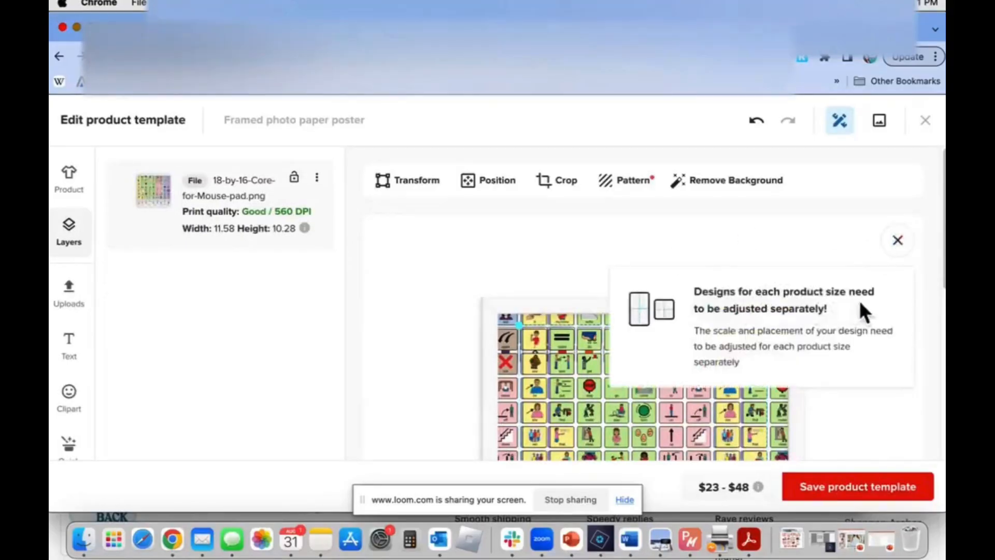
scroll(815, 226, "down", 3)
left_click(853, 321)
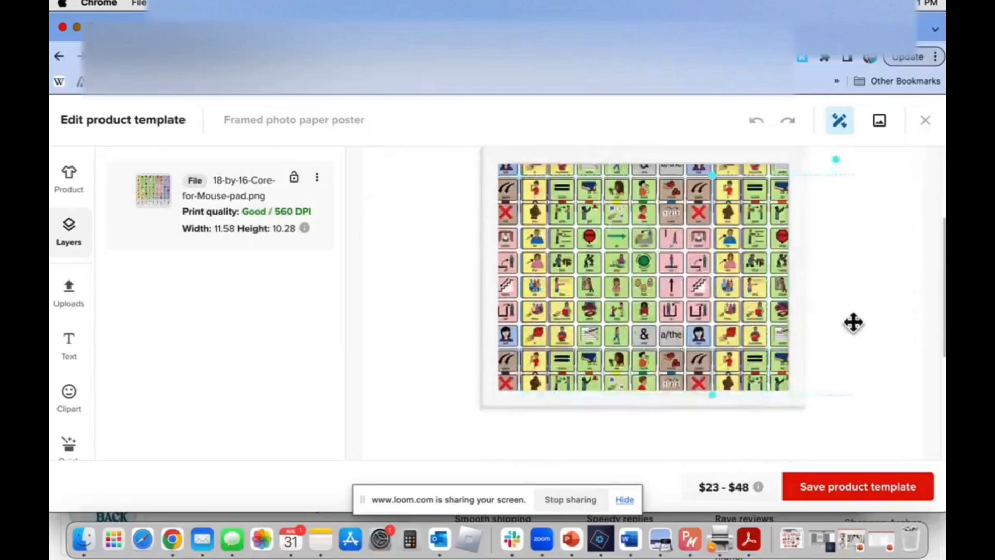
scroll(852, 322, "up", 3)
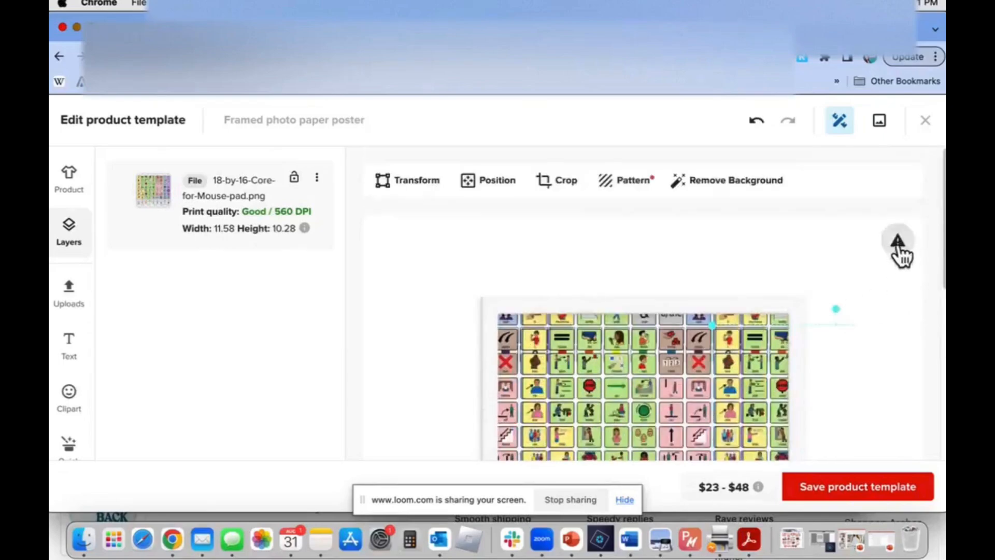
scroll(839, 329, "down", 5)
scroll(843, 337, "up", 3)
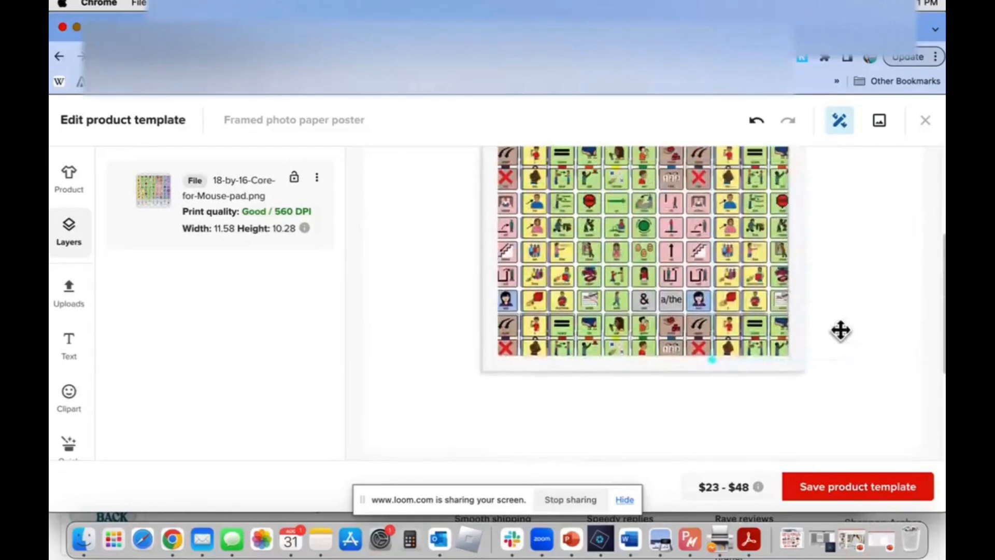
Rotate the core board image on the 11″×14″ poster and compare it with the patterned 16″×20″ poster
scroll(841, 330, "up", 2)
left_click_drag(834, 258, 777, 295)
scroll(777, 292, "down", 5)
left_click(710, 414)
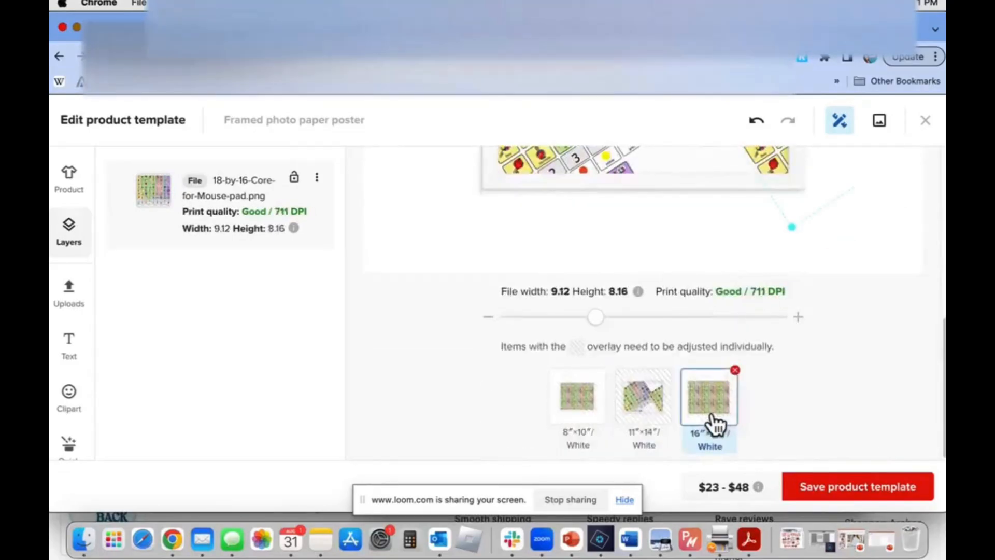
scroll(819, 284, "up", 5)
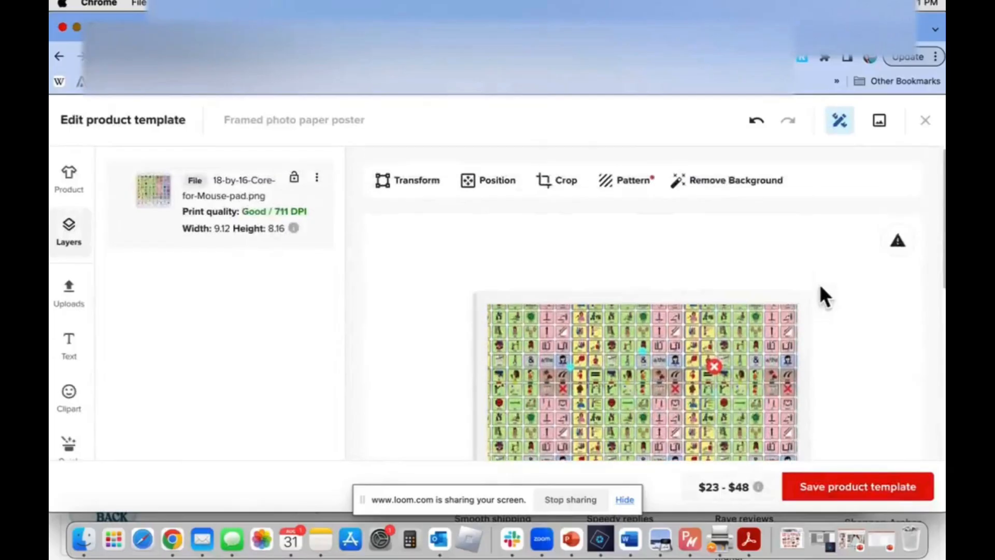
scroll(714, 363, "down", 5)
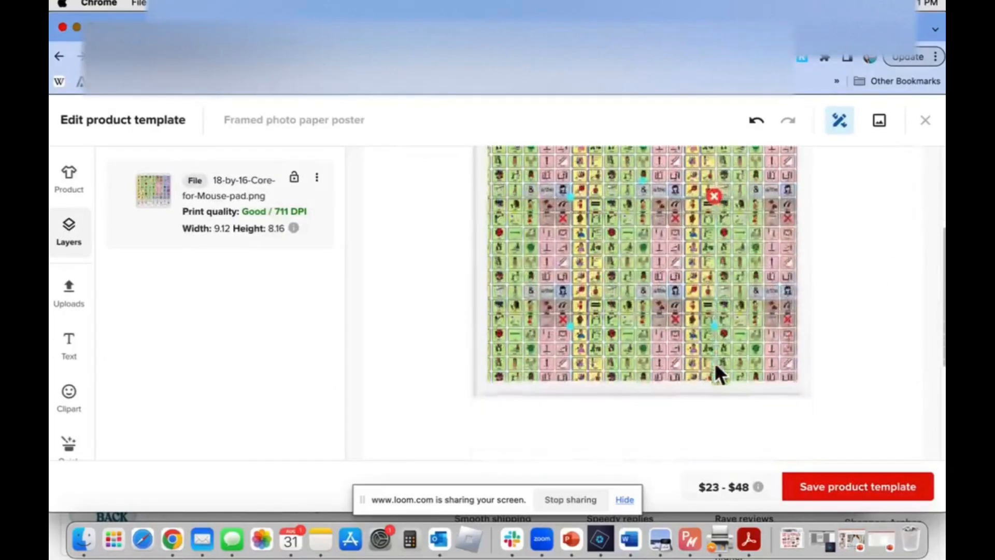
Delete the patterned core board image and apply 18-by-16-Core-for-Mouse-pad.png from the file library again
key("BackSpace")
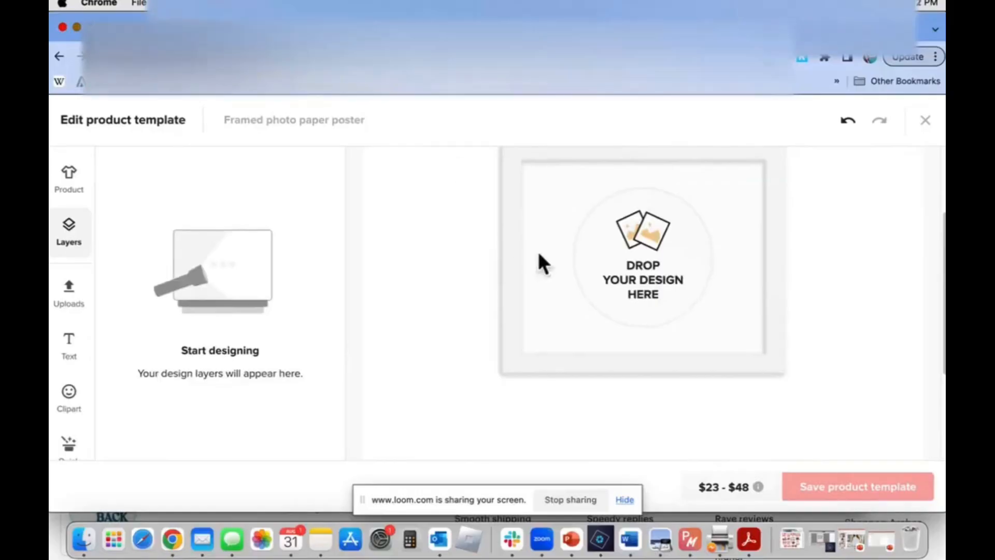
left_click(630, 253)
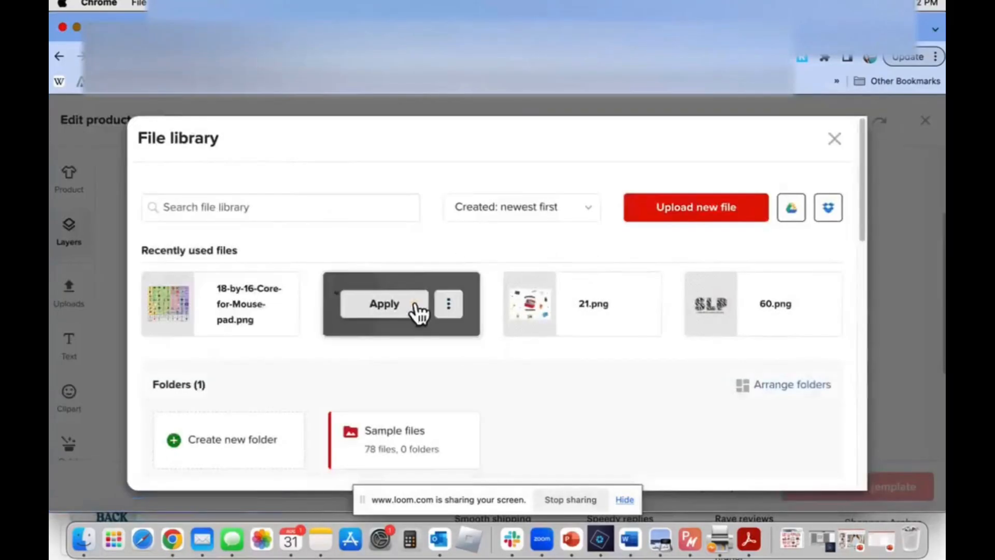
mouse_move(253, 288)
left_click(215, 309)
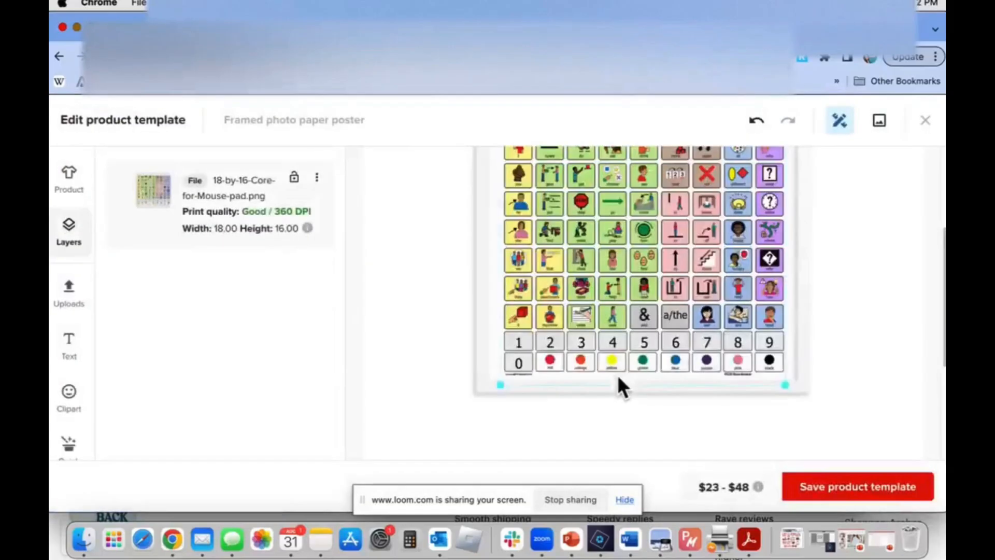
Shrink the core board image on the 8″×10″ poster so it fits inside the frame
scroll(617, 375, "down", 5)
left_click(574, 398)
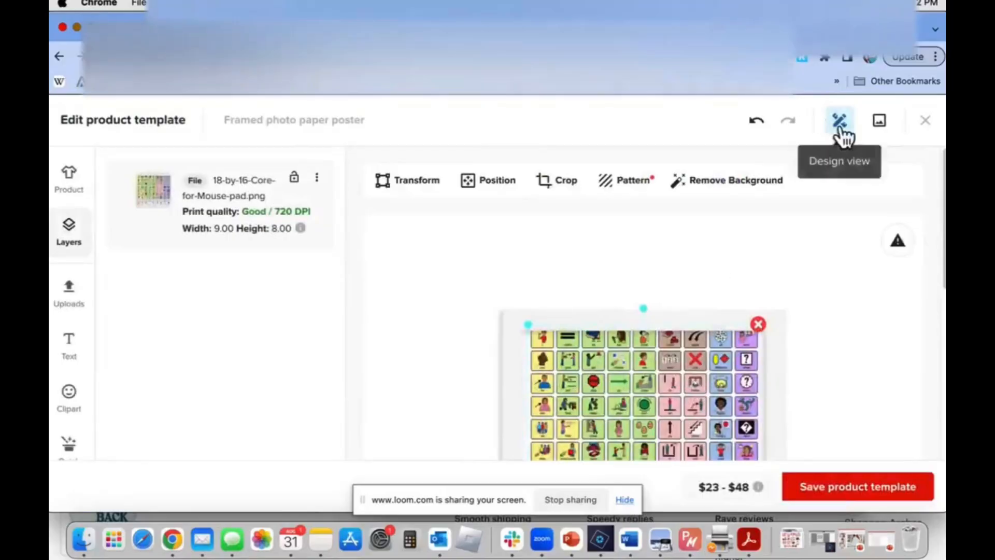
left_click(895, 243)
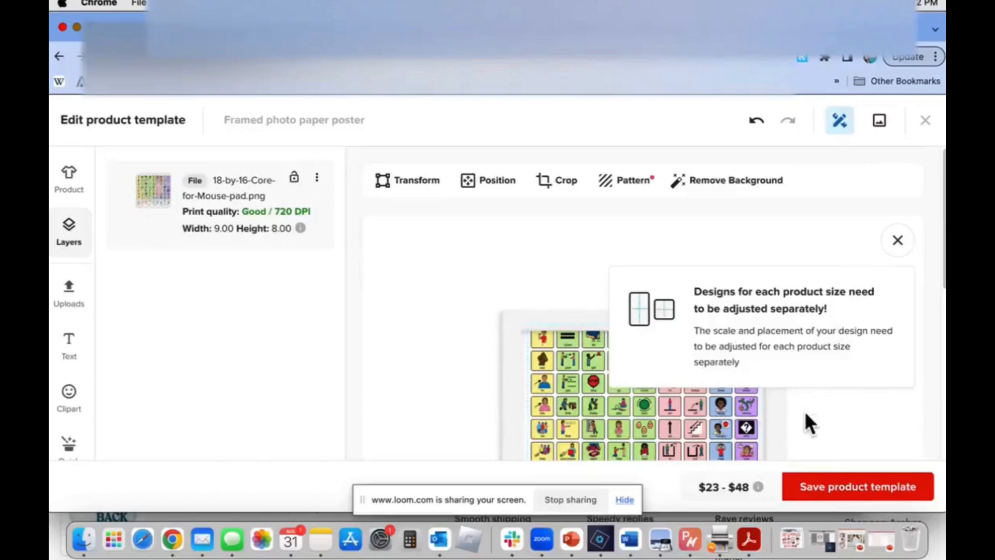
left_click(810, 424)
left_click(688, 407)
left_click_drag(533, 329, 546, 340)
scroll(548, 340, "down", 5)
Check the 11″×14″ poster and enlarge the core board image on the 16″×20″ poster to about 17.40 × 15.49 in
left_click(642, 437)
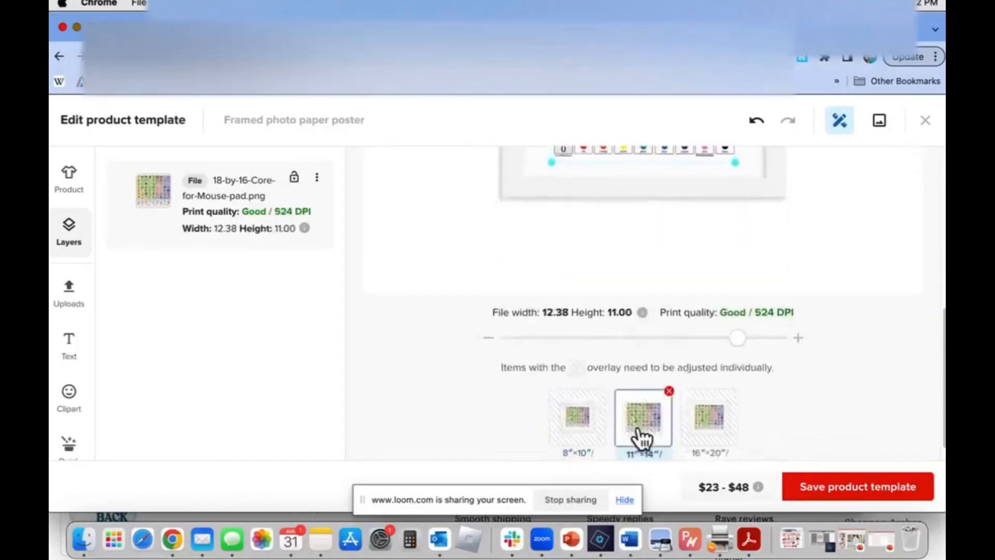
scroll(642, 438, "up", 5)
scroll(640, 429, "down", 5)
left_click(711, 407)
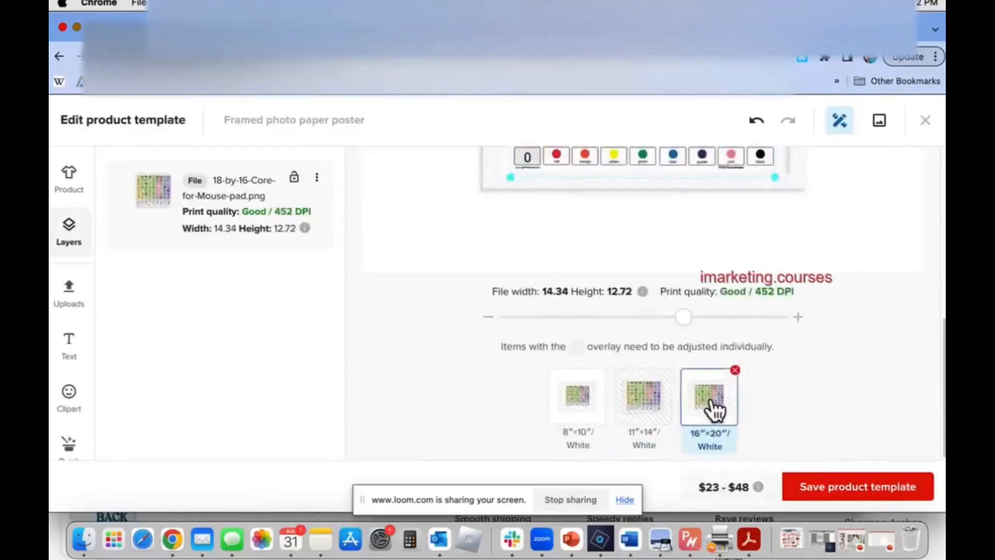
scroll(683, 254, "up", 5)
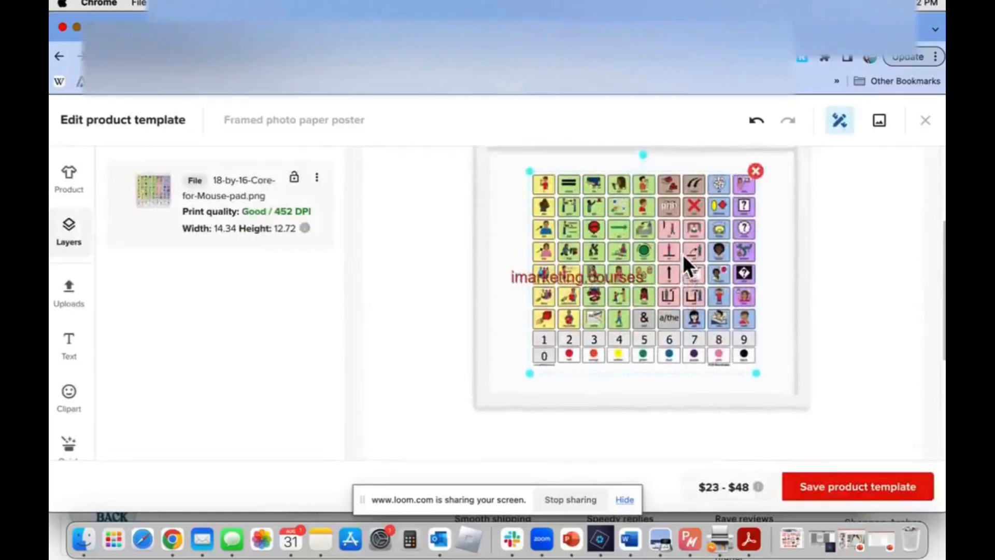
scroll(682, 254, "up", 2)
left_click_drag(527, 207, 488, 207)
scroll(488, 207, "down", 5)
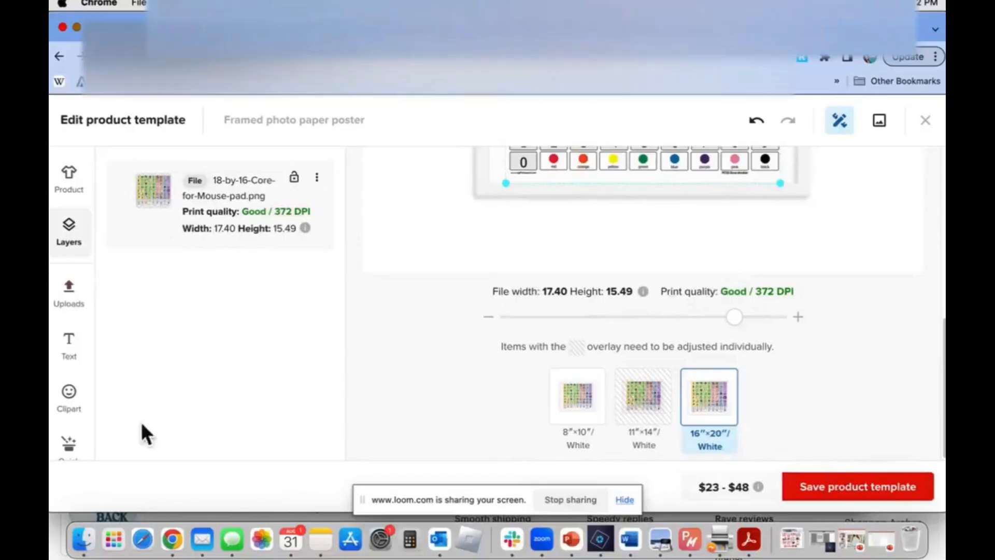
Browse the available clipart collections and review the core board placement on the 16″×20″ poster
left_click(74, 399)
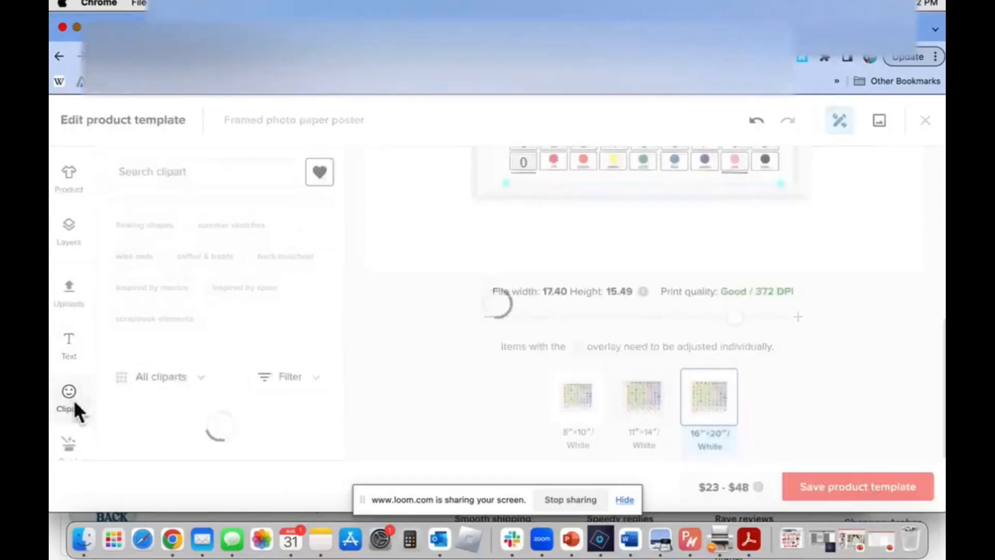
scroll(163, 416, "down", 10)
scroll(62, 434, "down", 1)
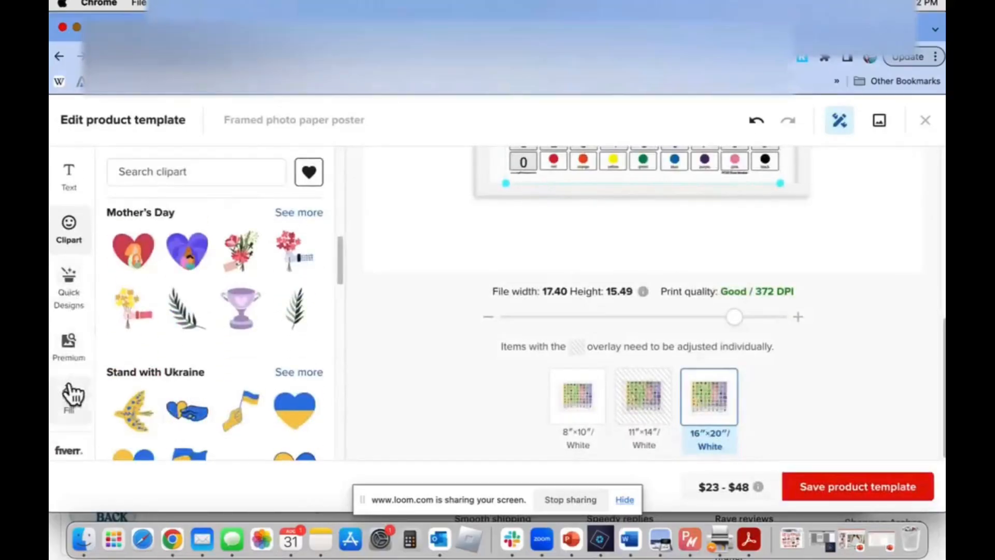
scroll(72, 357, "up", 3)
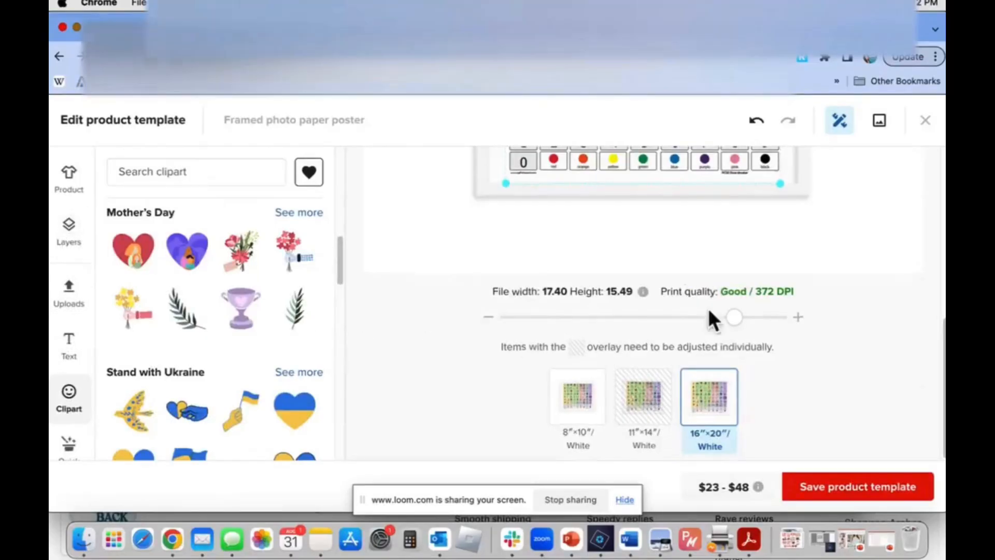
scroll(708, 309, "up", 7)
scroll(708, 309, "down", 3)
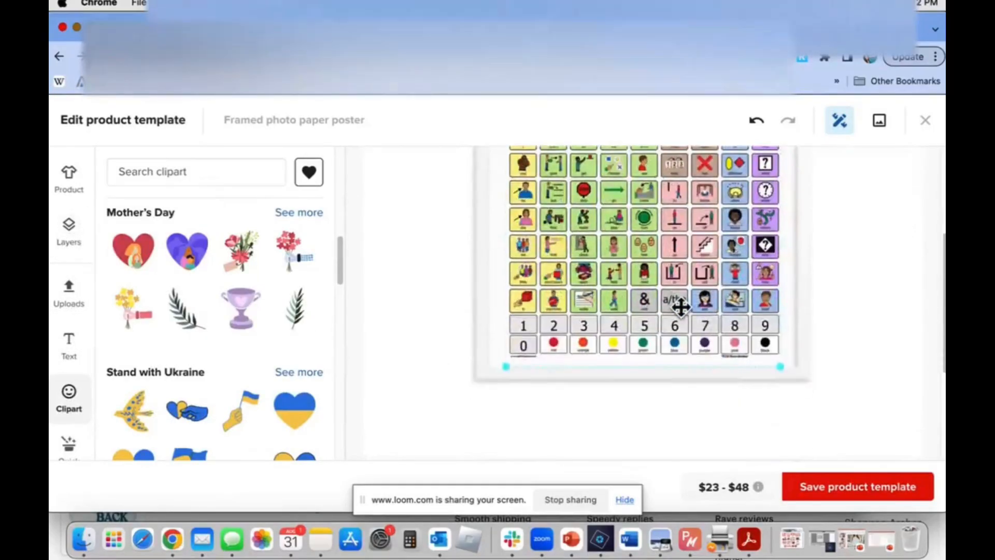
Save the framed photo paper poster template, acknowledging the notice about adjusting each product size
left_click(828, 495)
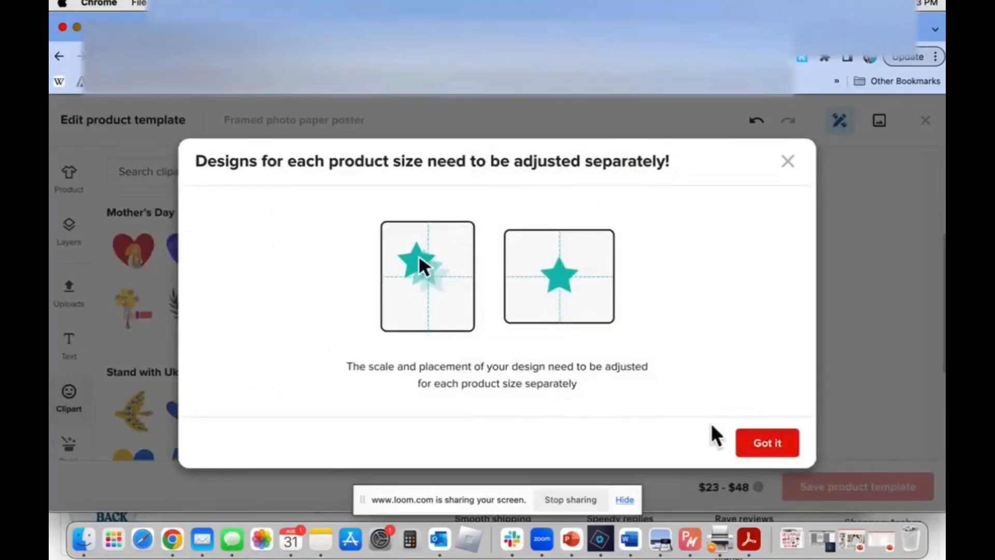
left_click(780, 449)
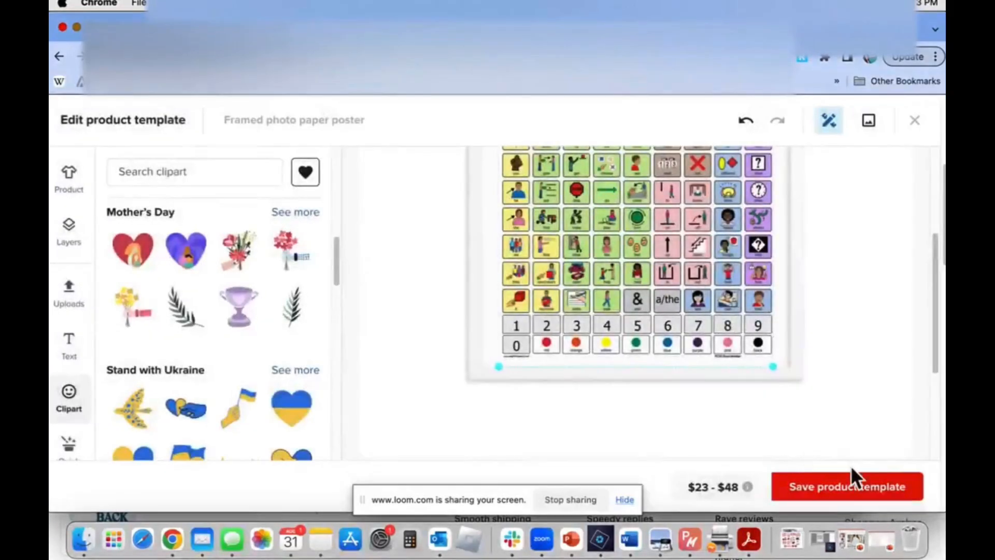
left_click(850, 484)
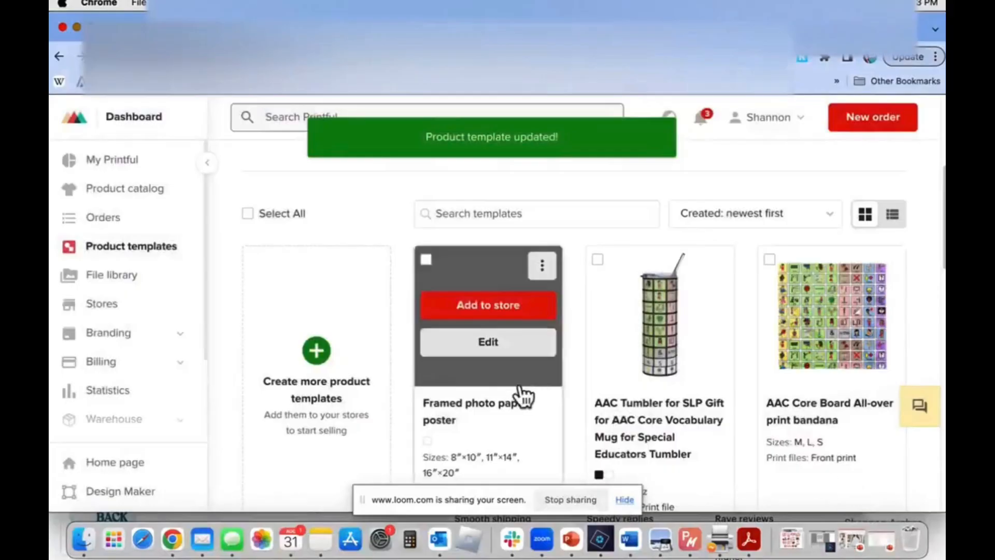
View the stores offered for adding the framed photo paper poster, and close the selection without choosing one
left_click(492, 314)
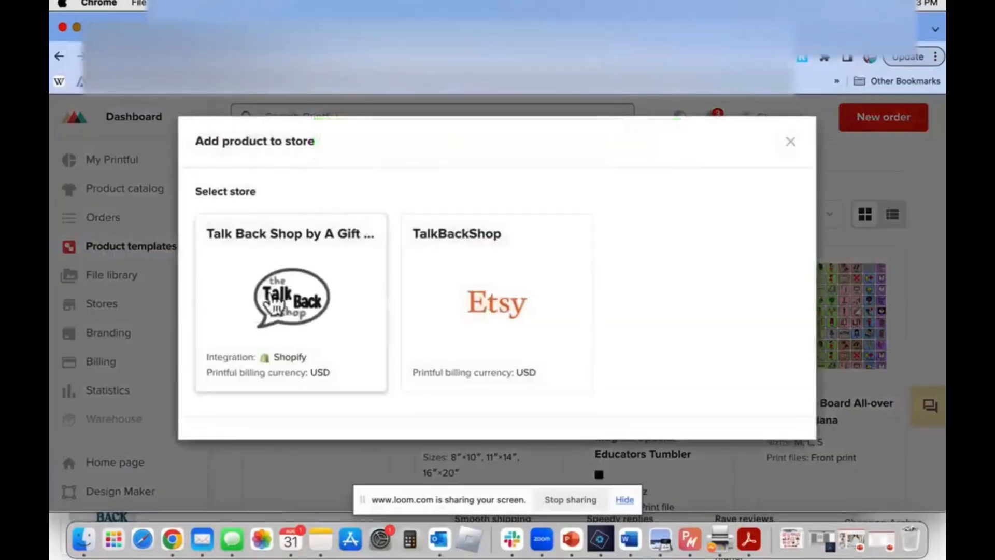
left_click(790, 143)
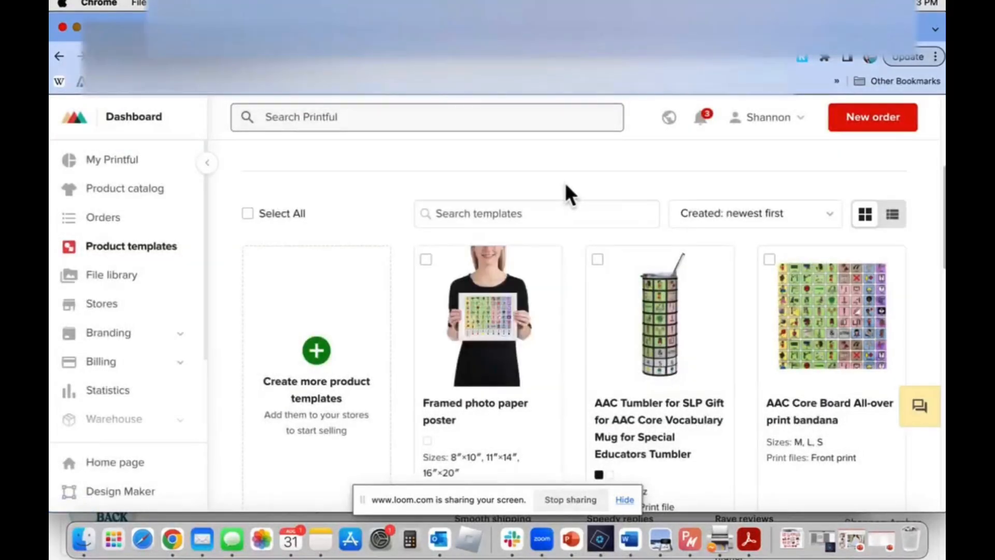
scroll(544, 440, "down", 3)
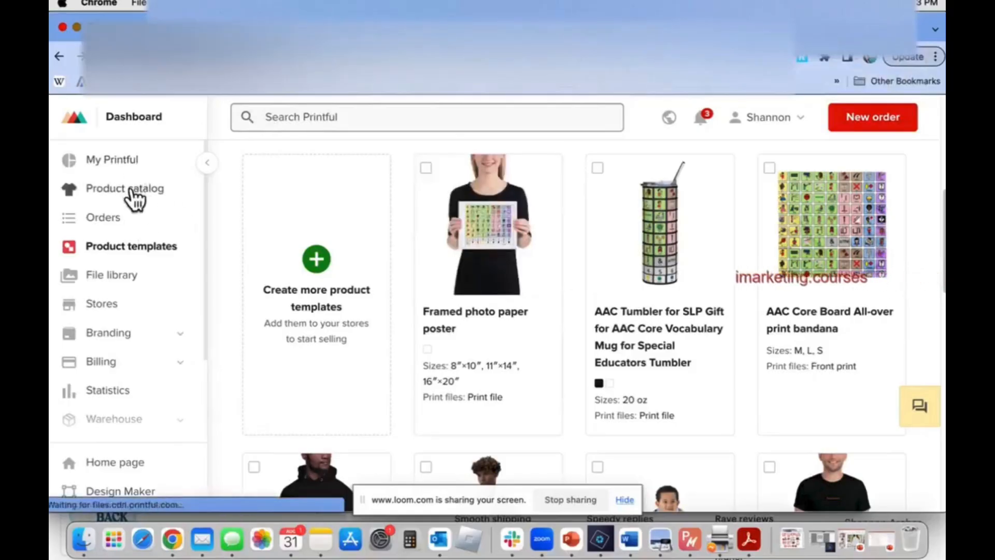
Open the Snapback | Otto Cap 125-978 from the product catalog and examine its embroidery and product options
left_click(132, 193)
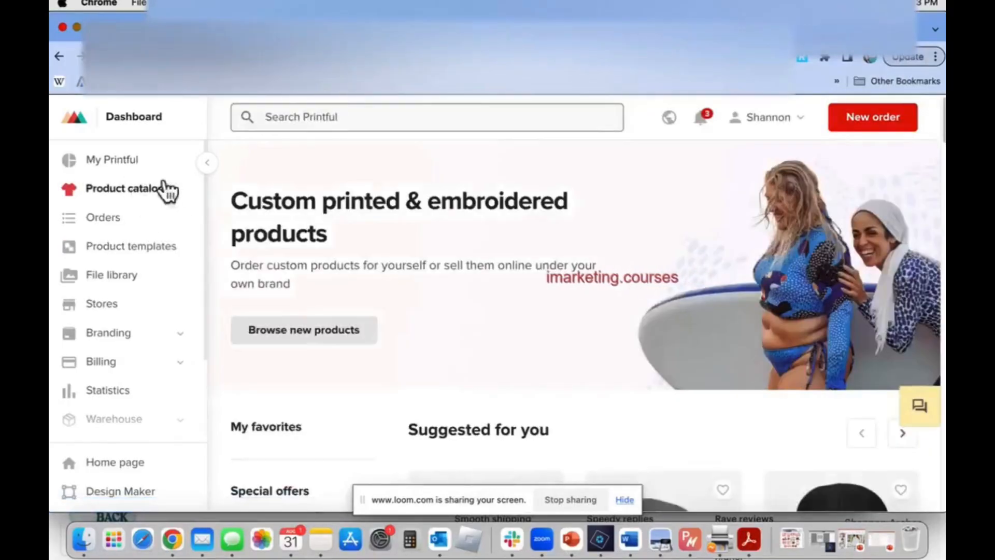
scroll(292, 272, "down", 5)
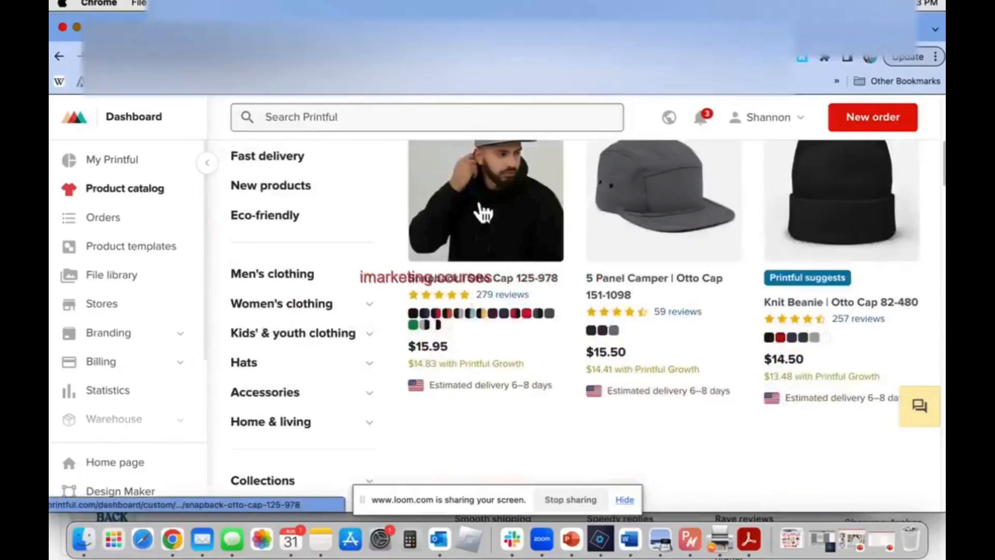
left_click(510, 222)
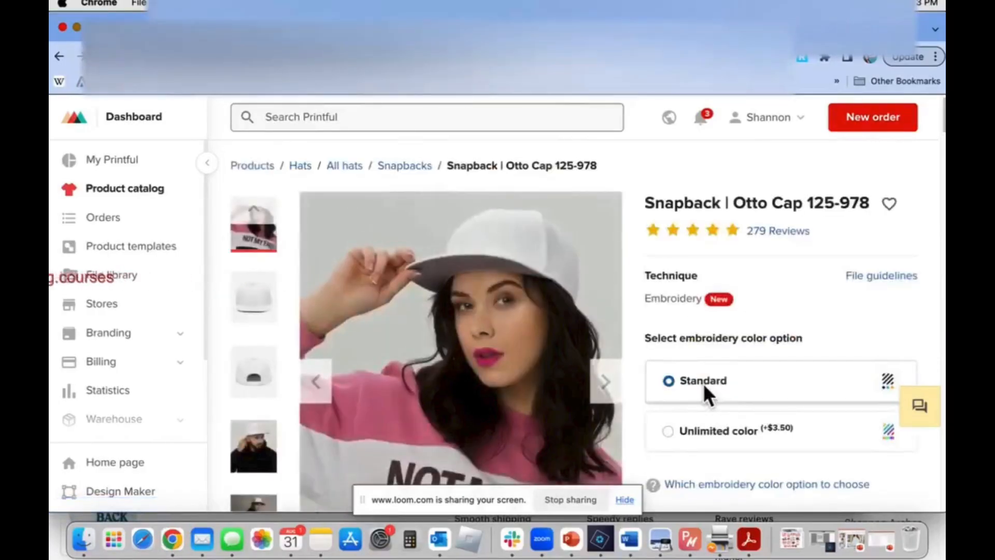
scroll(706, 340, "down", 2)
scroll(706, 327, "down", 2)
scroll(712, 305, "up", 2)
scroll(712, 303, "up", 5)
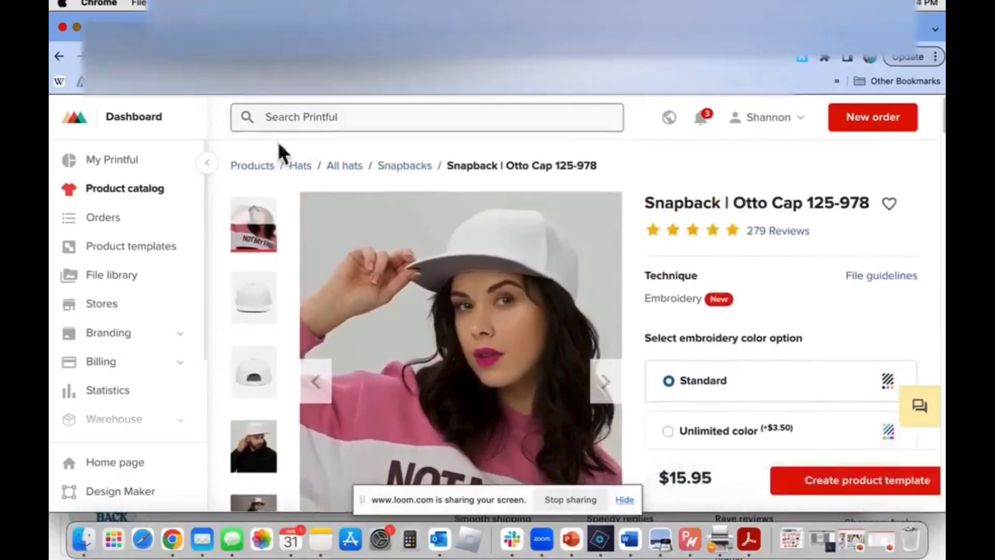
Return to the main product catalog and browse the products in the Accessories category
left_click(267, 165)
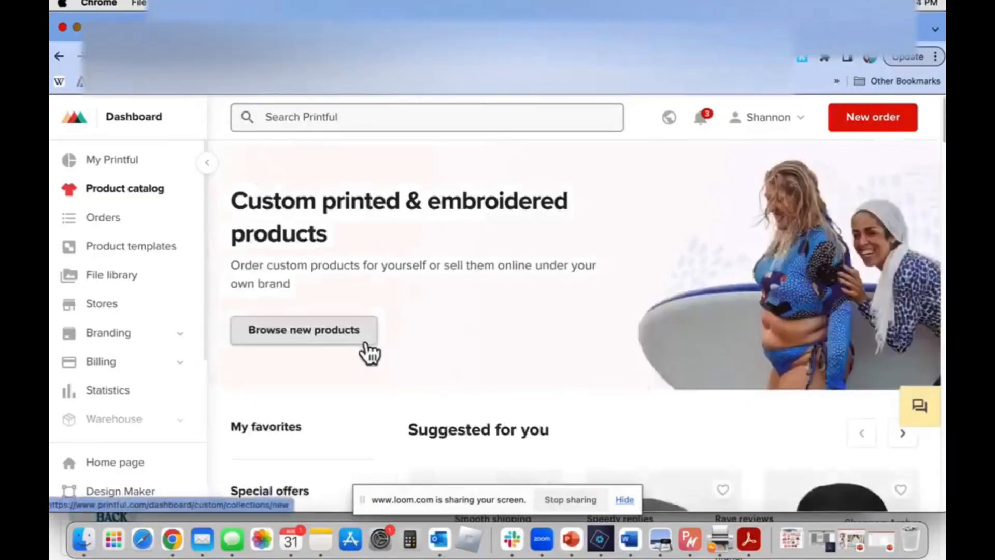
scroll(367, 350, "down", 5)
scroll(369, 353, "down", 10)
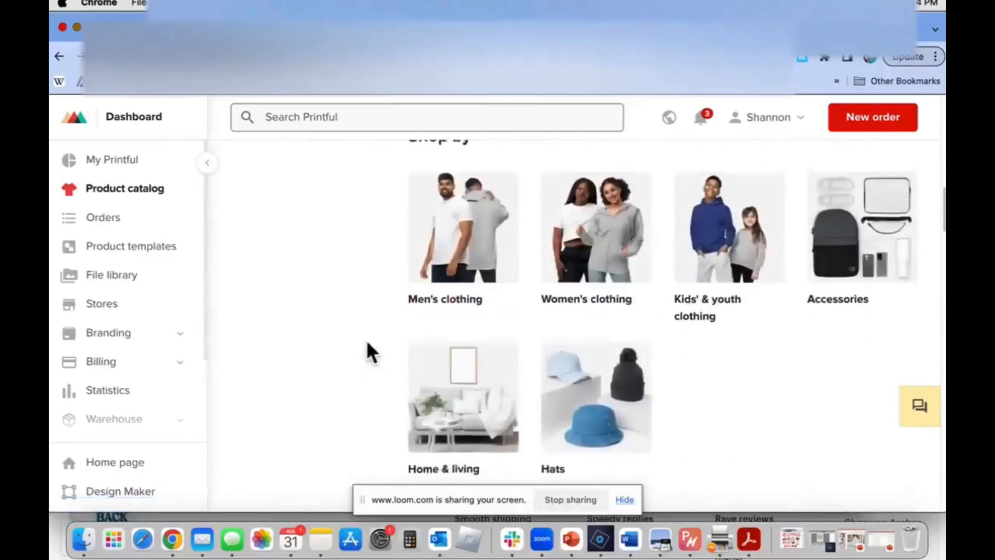
left_click(858, 216)
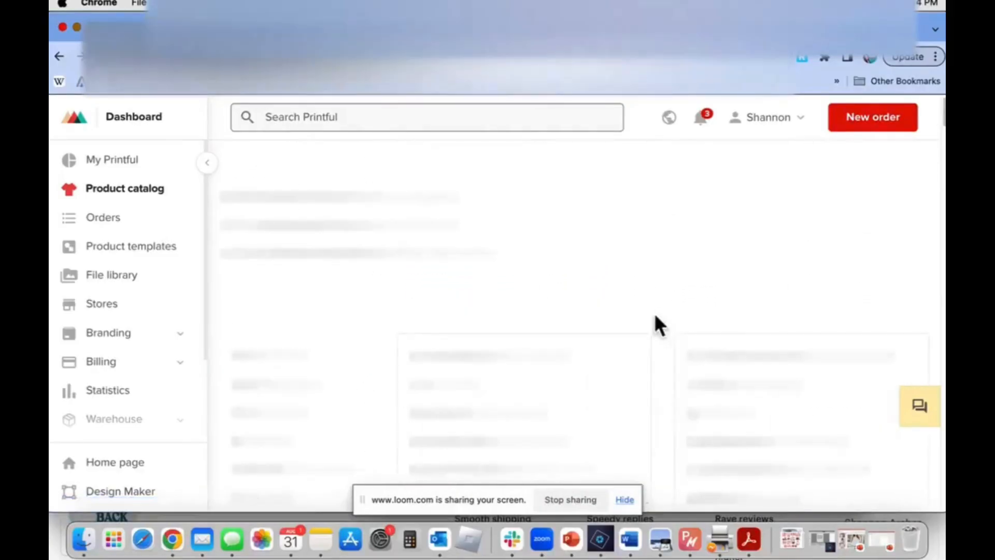
scroll(658, 325, "down", 7)
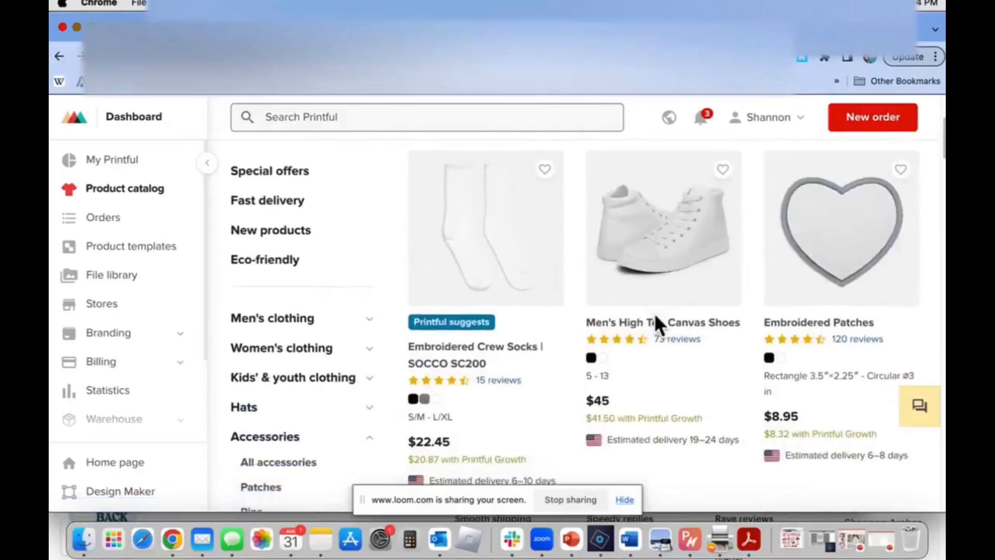
Open the Sublimation Flip Flops from the Footwear accessories and start creating a product template for them
scroll(658, 325, "down", 5)
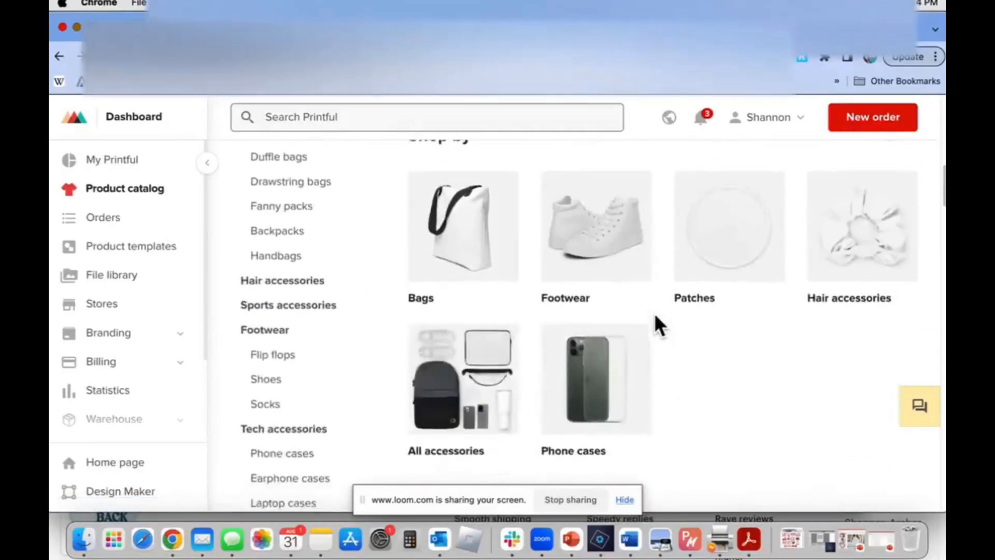
left_click(577, 238)
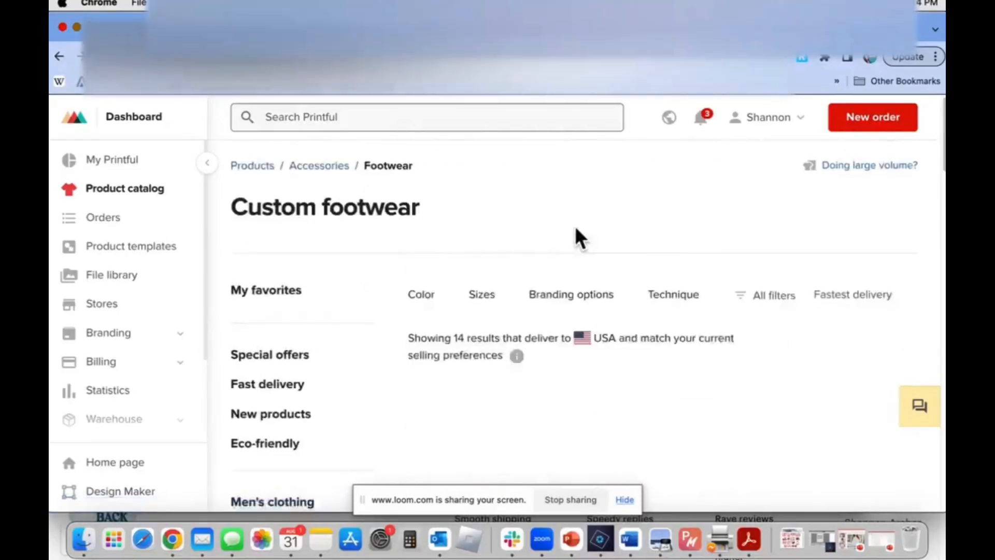
scroll(577, 237, "down", 5)
left_click(767, 243)
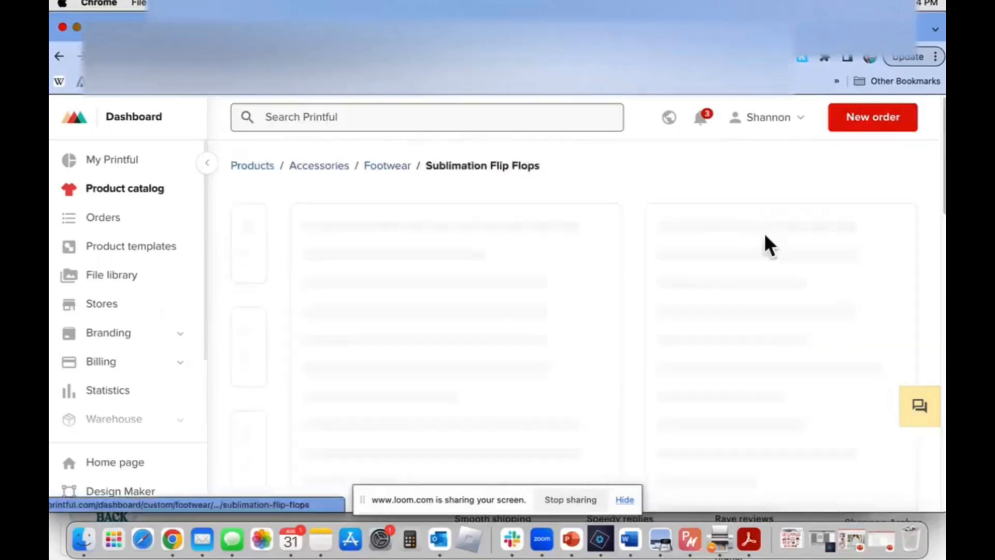
scroll(547, 303, "down", 3)
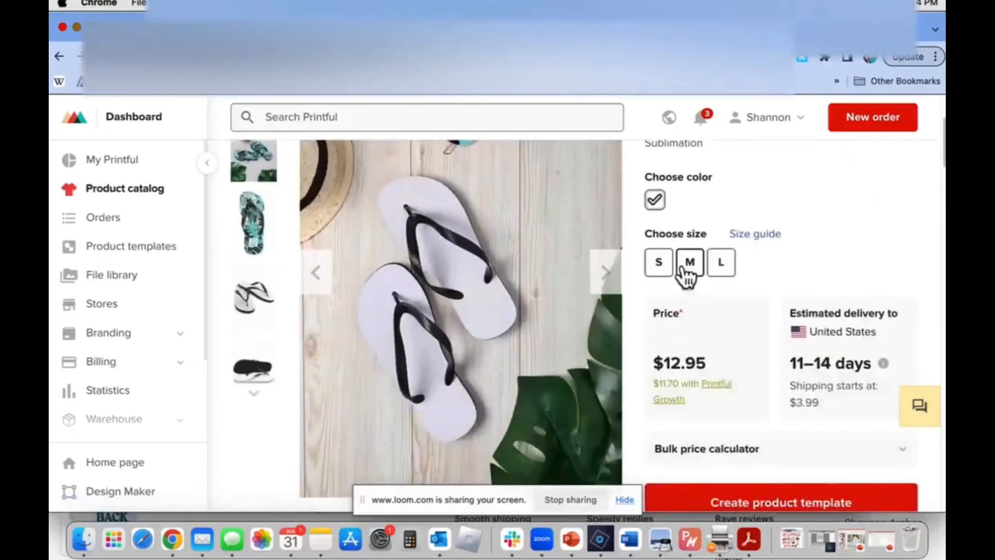
scroll(791, 317, "down", 4)
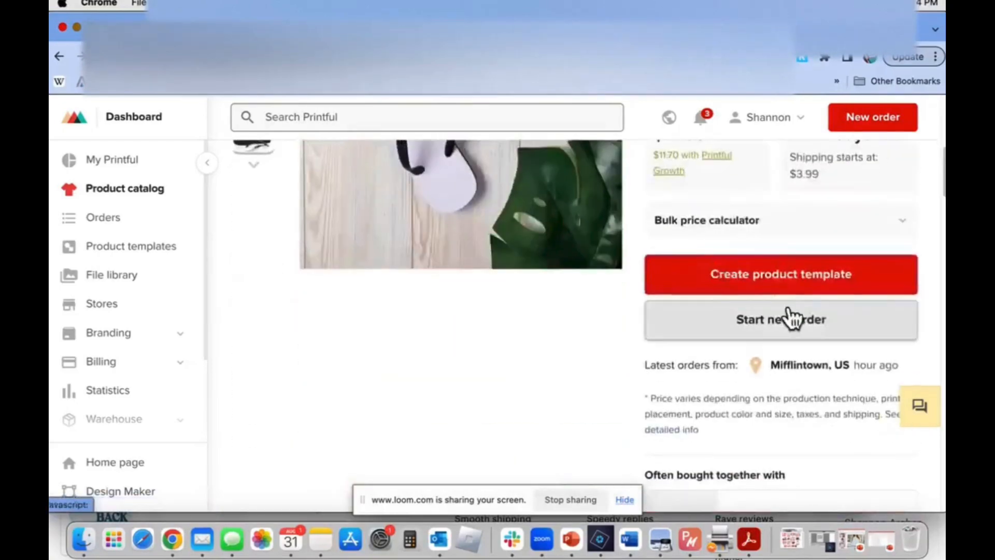
left_click(784, 280)
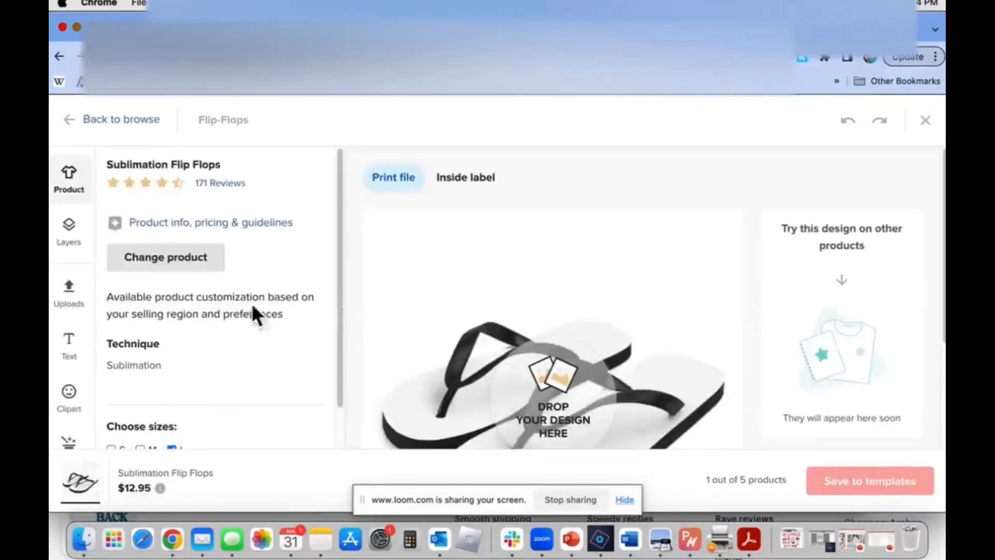
Start uploading a new design file for the flip-flops from the Downloads folder
scroll(70, 402, "down", 5)
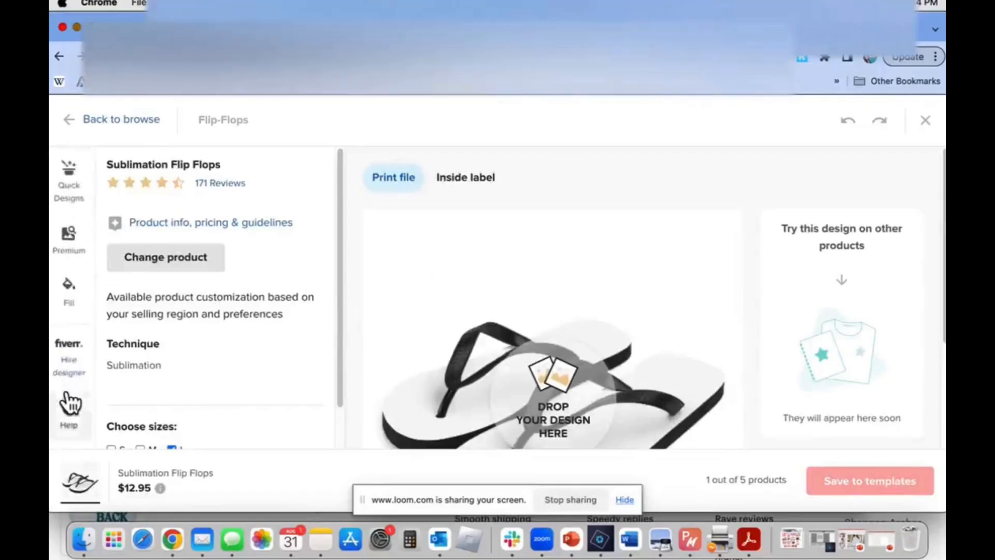
scroll(65, 243, "up", 4)
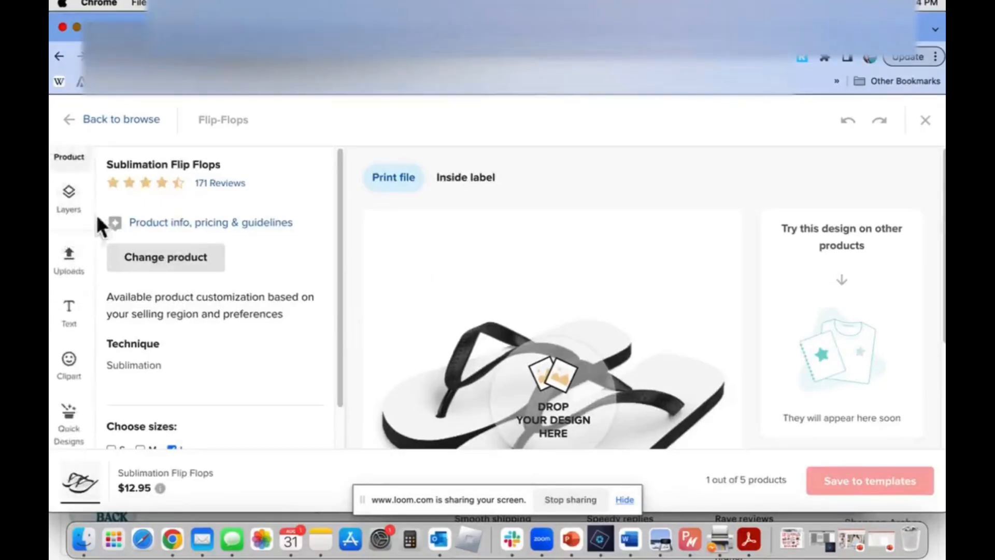
left_click(68, 259)
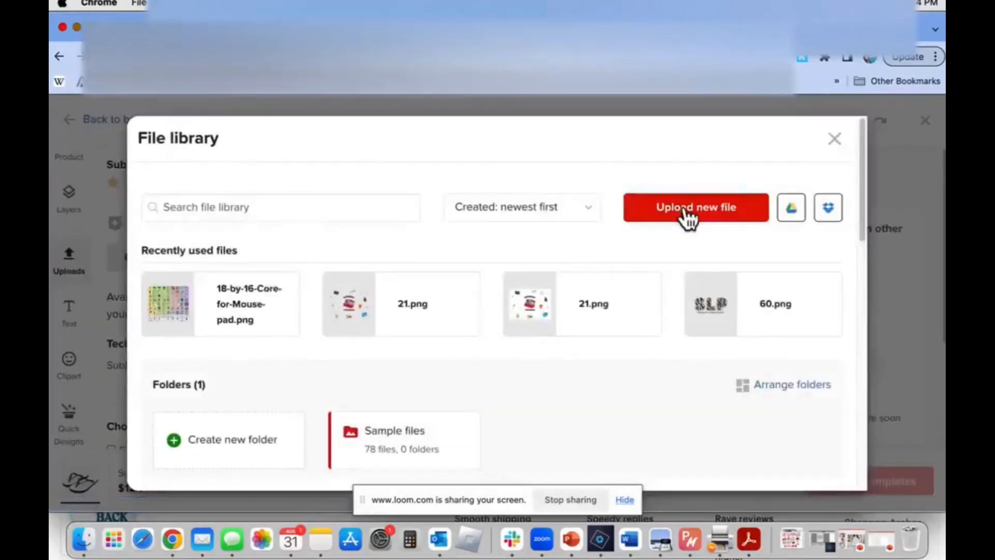
left_click(688, 214)
left_click(108, 164)
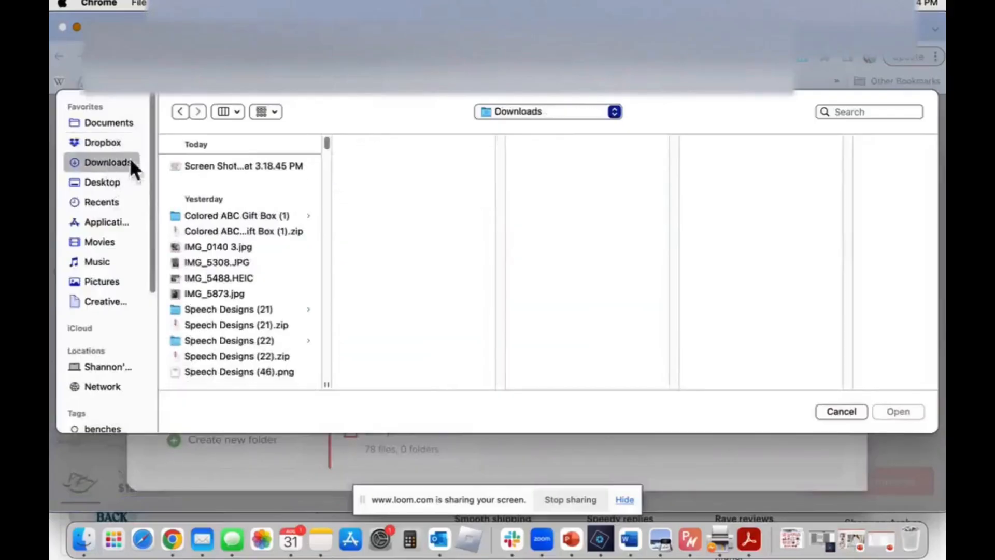
Look through the downloaded files and open the D006044 Cute Sheep design folder
scroll(237, 275, "down", 10)
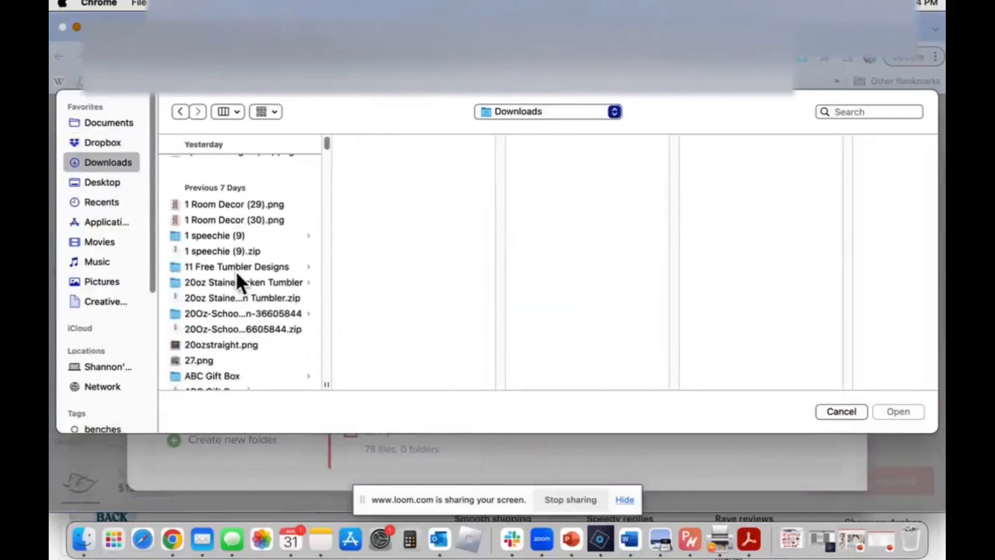
scroll(237, 276, "down", 15)
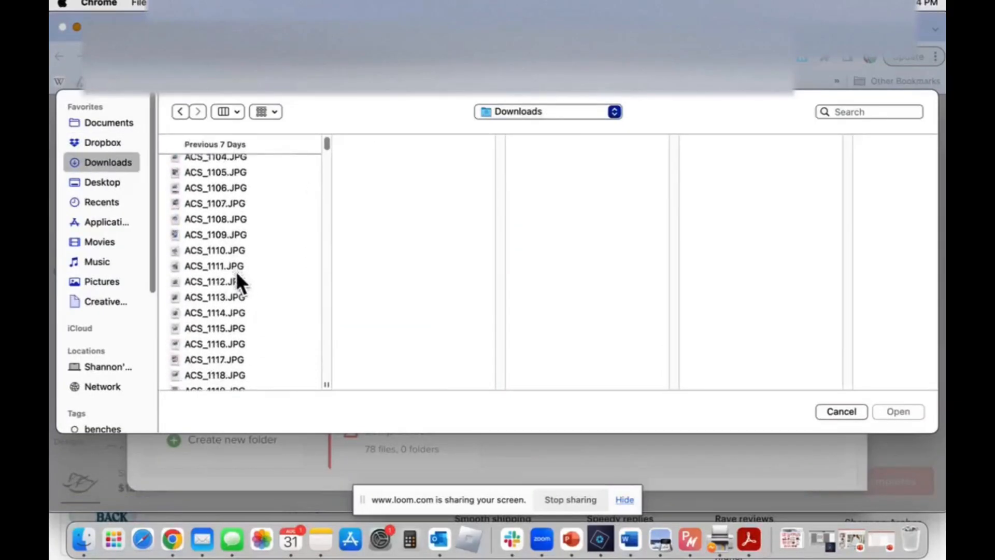
scroll(237, 283, "down", 20)
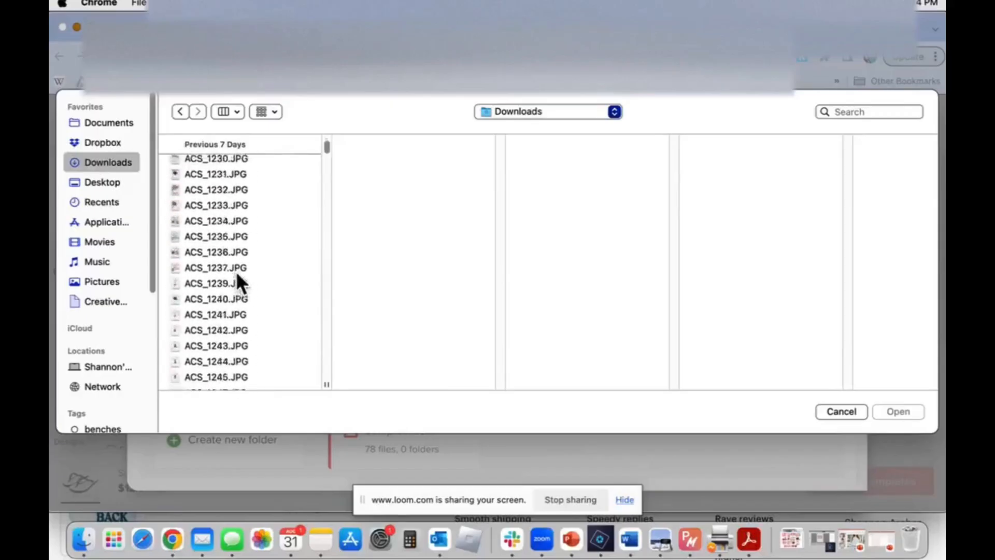
scroll(237, 275, "down", 5)
scroll(237, 276, "up", 15)
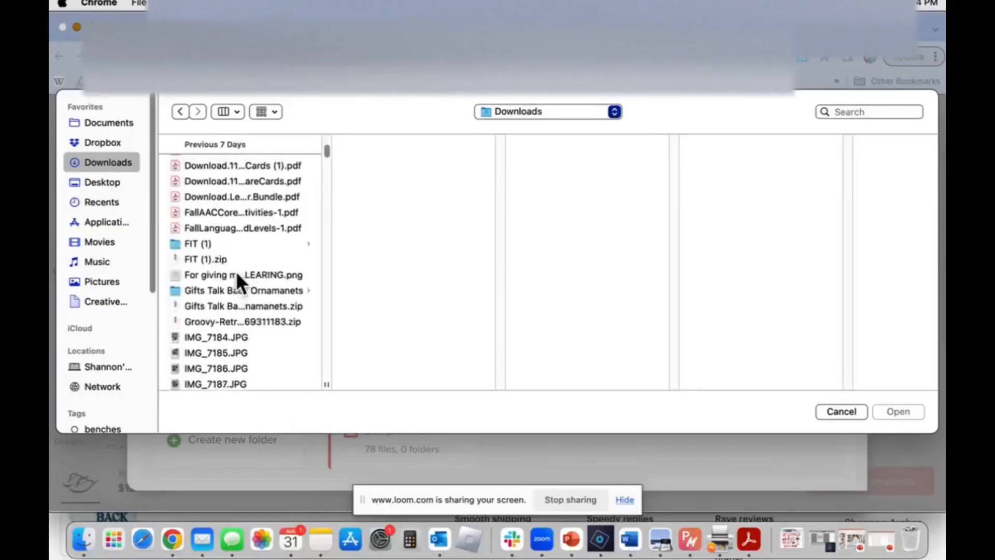
scroll(236, 274, "up", 6)
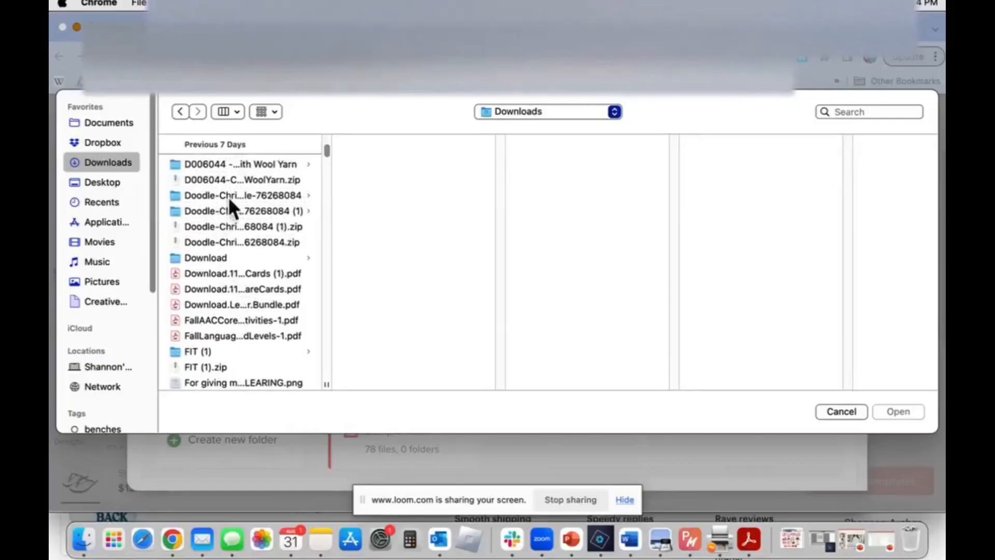
left_click(228, 195)
left_click(228, 210)
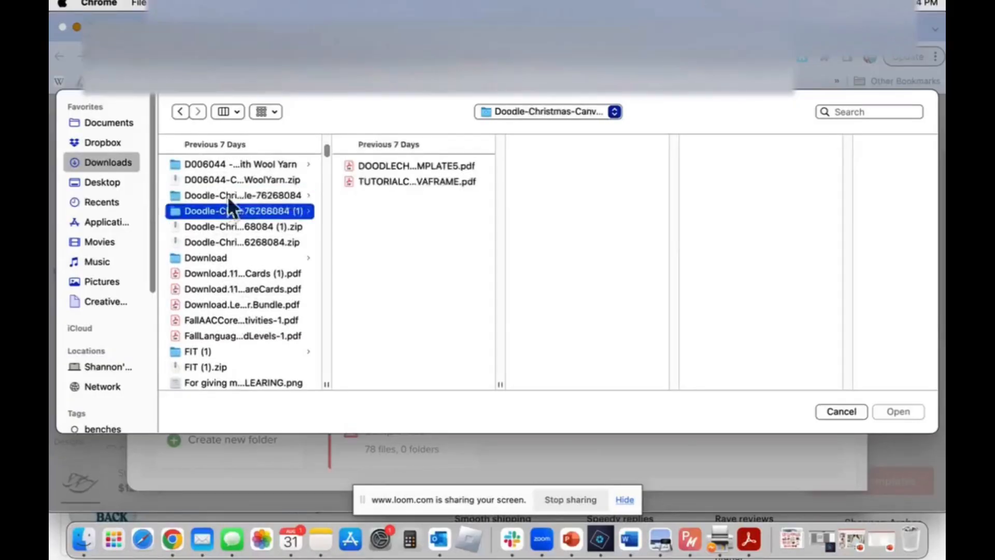
left_click(230, 165)
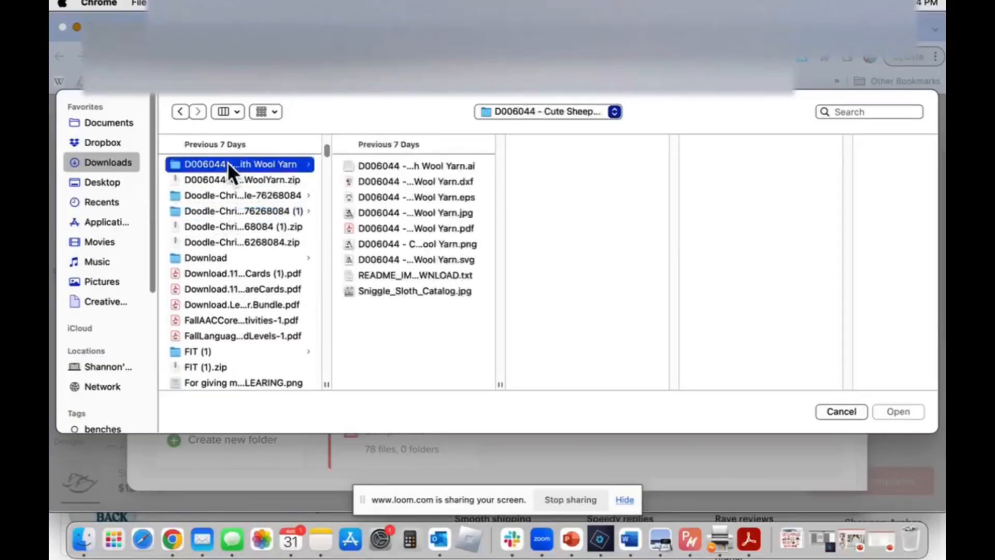
Upload the PNG version of D006044 - Cute Sheep Knitting with Wool Yarn and place it on the flip-flops
left_click(383, 196)
left_click(382, 213)
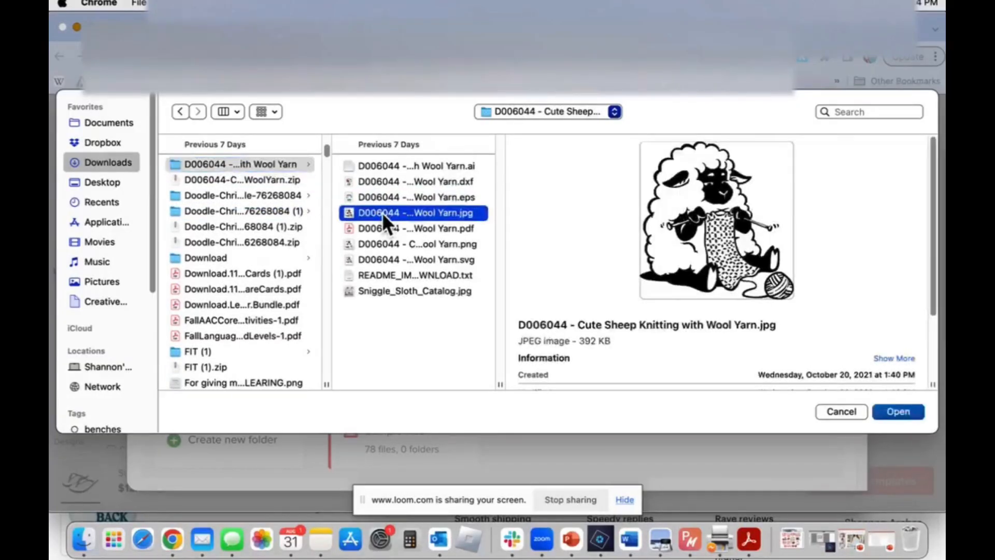
left_click(394, 259)
left_click(401, 243)
left_click(910, 411)
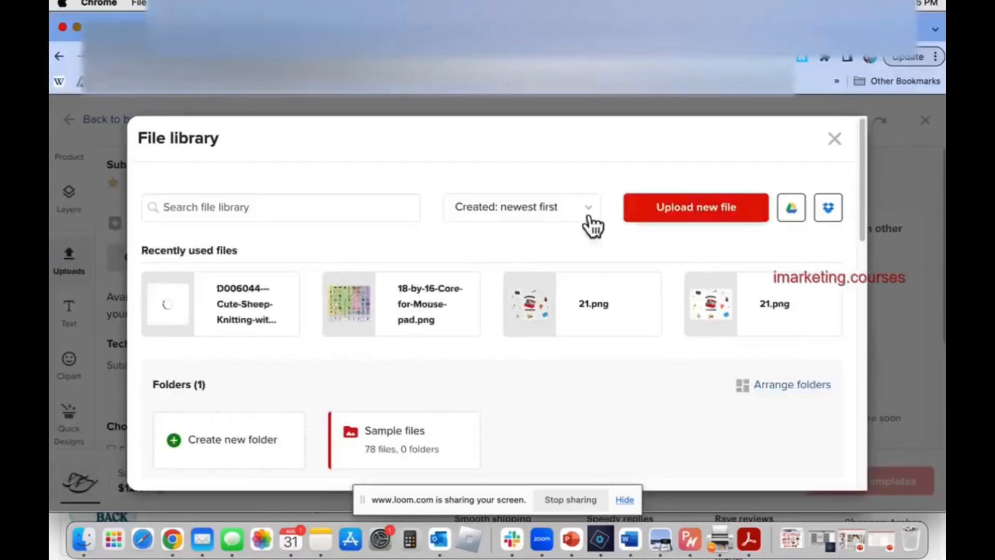
mouse_move(244, 317)
left_click(216, 310)
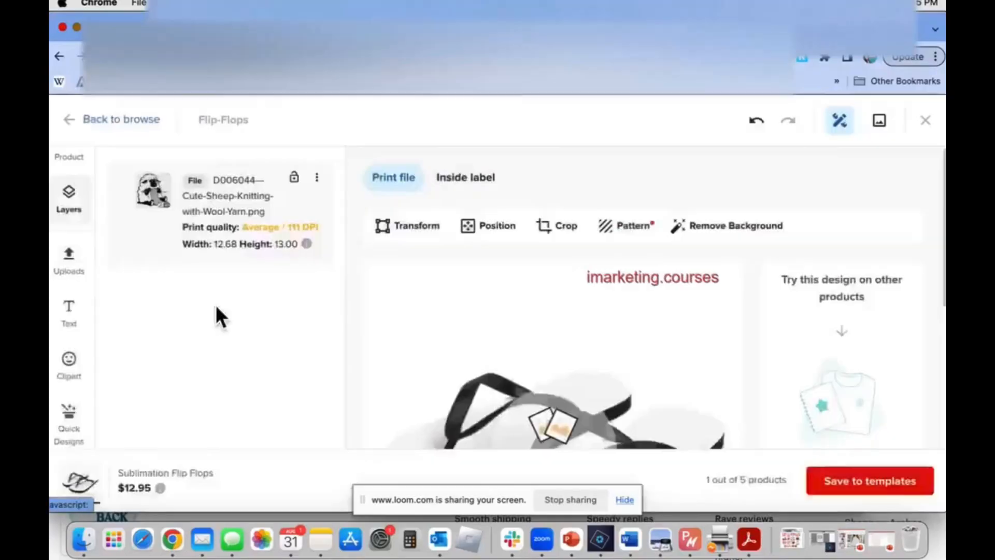
Scale the sheep image down to about 3.93 by 4.03 and position it at the toe end of the left foot
scroll(570, 311, "down", 5)
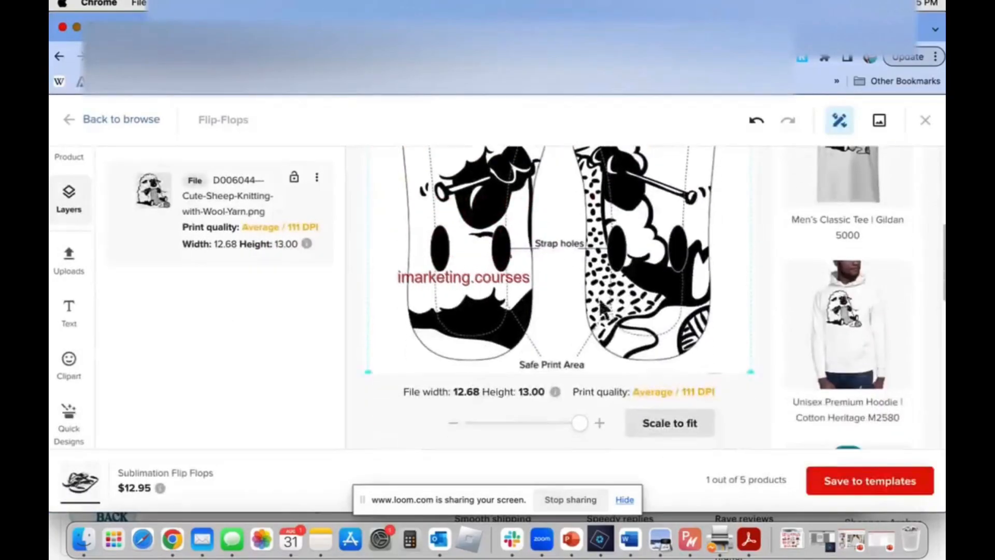
left_click_drag(579, 423, 487, 419)
scroll(566, 311, "up", 3)
left_click_drag(566, 310, 495, 198)
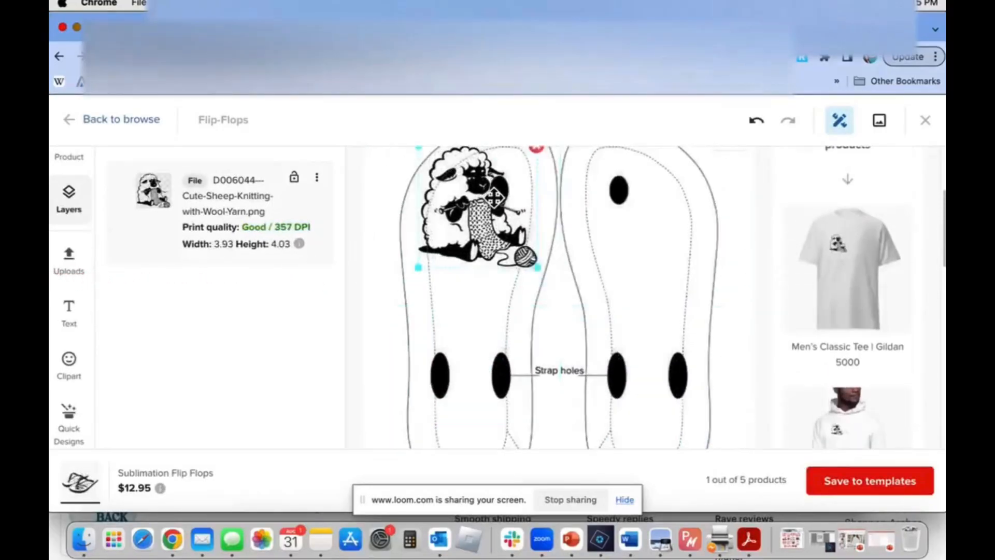
Repeat the sheep image across both flip-flops with the Block pattern and check the result down to the heels
scroll(495, 257, "up", 3)
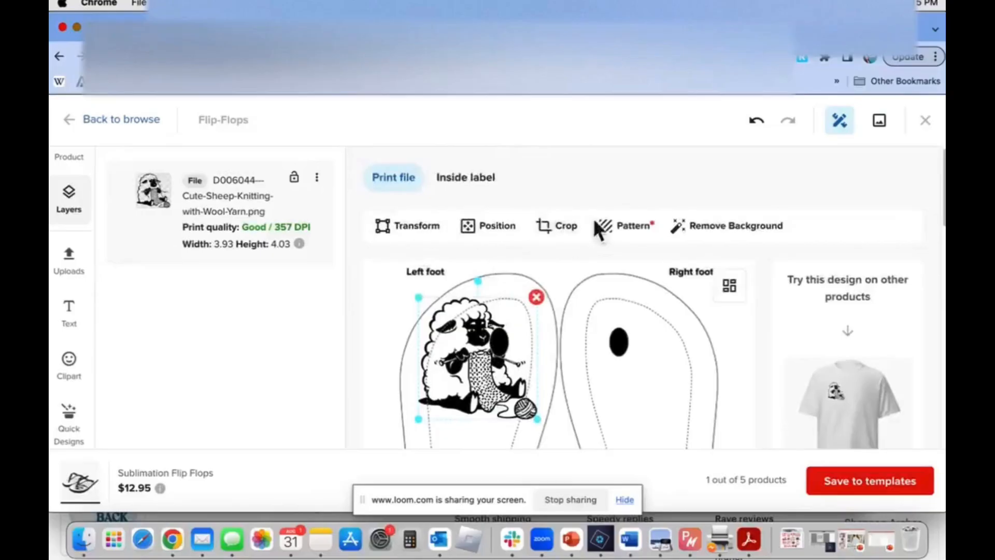
left_click(619, 227)
left_click(160, 243)
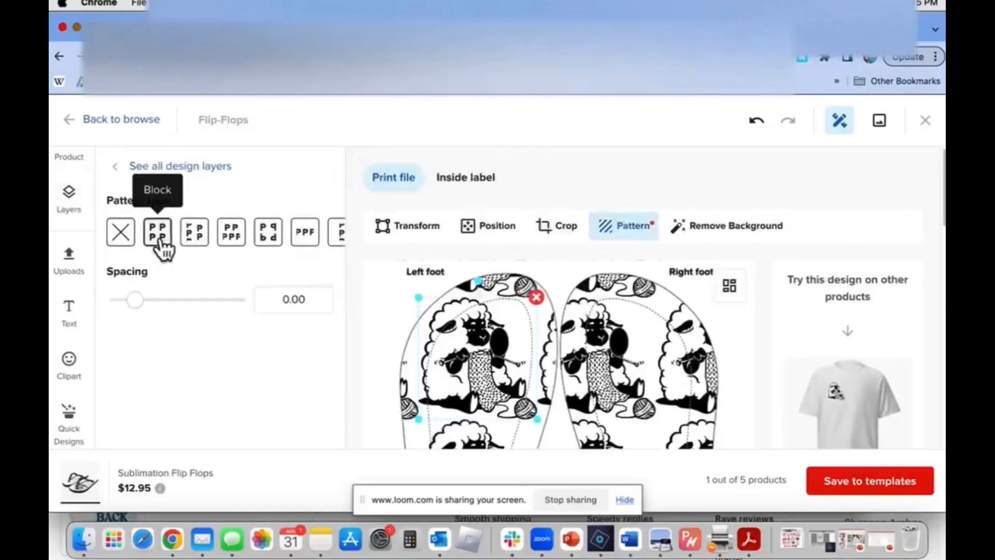
scroll(395, 357, "down", 5)
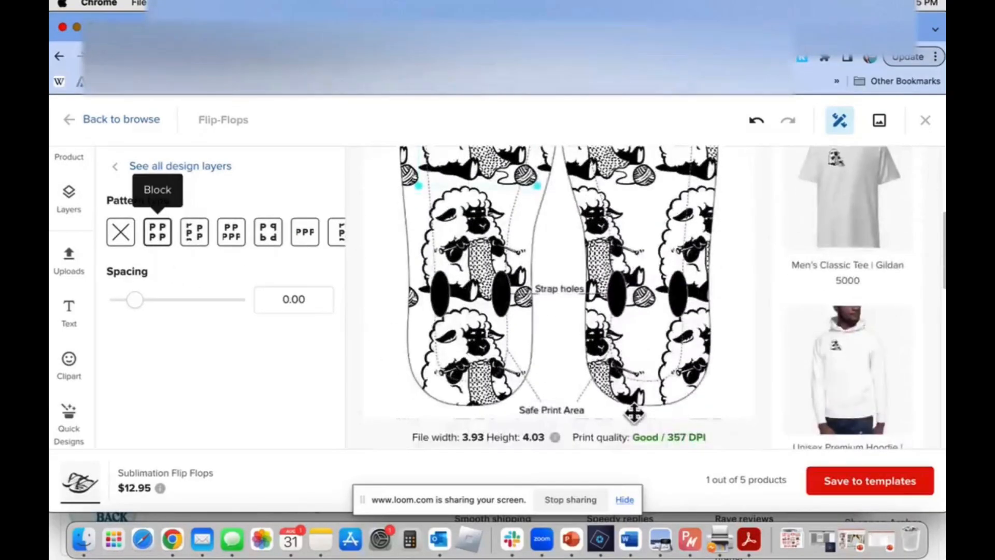
scroll(633, 412, "down", 5)
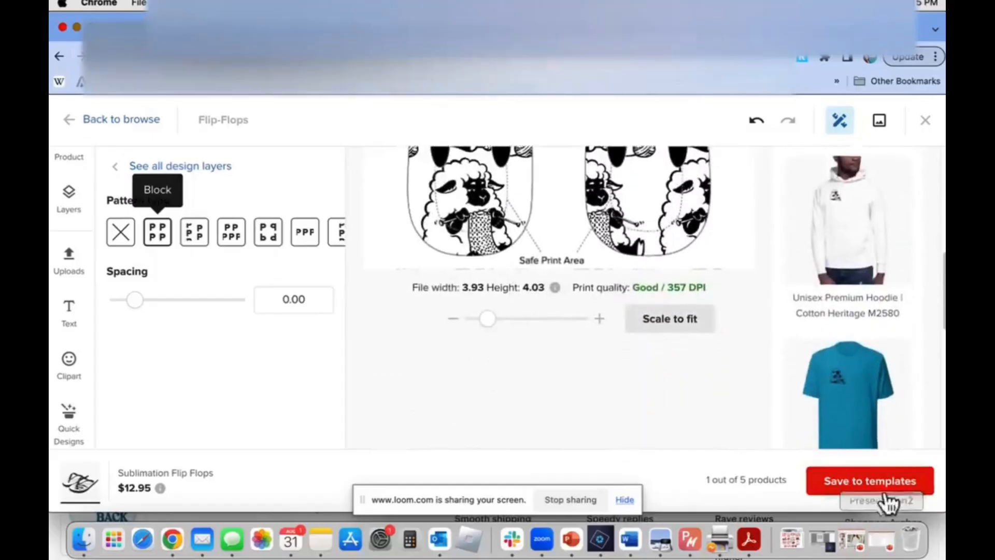
Save the patterned flip-flops to the product templates and switch to the Loom video library
left_click(883, 480)
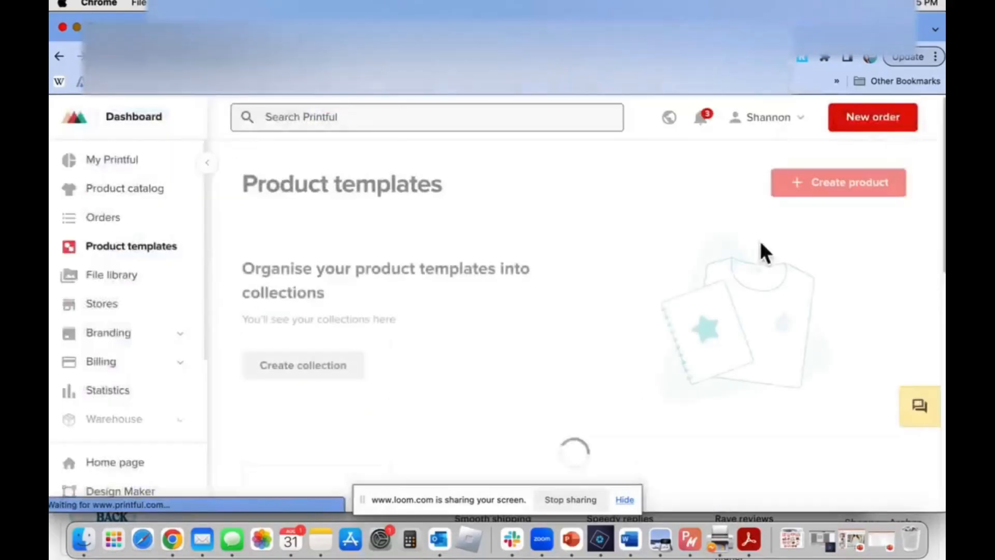
scroll(465, 342, "down", 5)
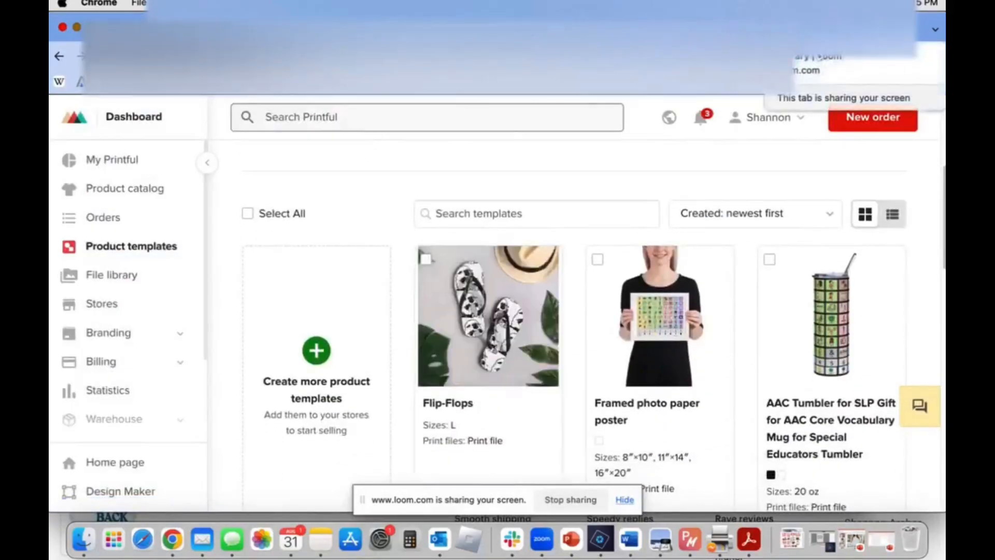
left_click(829, 27)
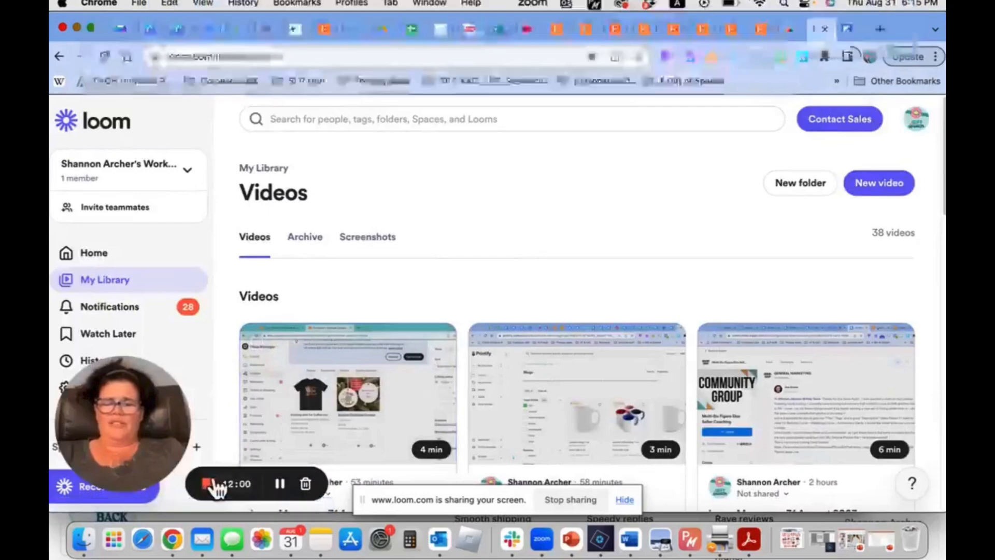